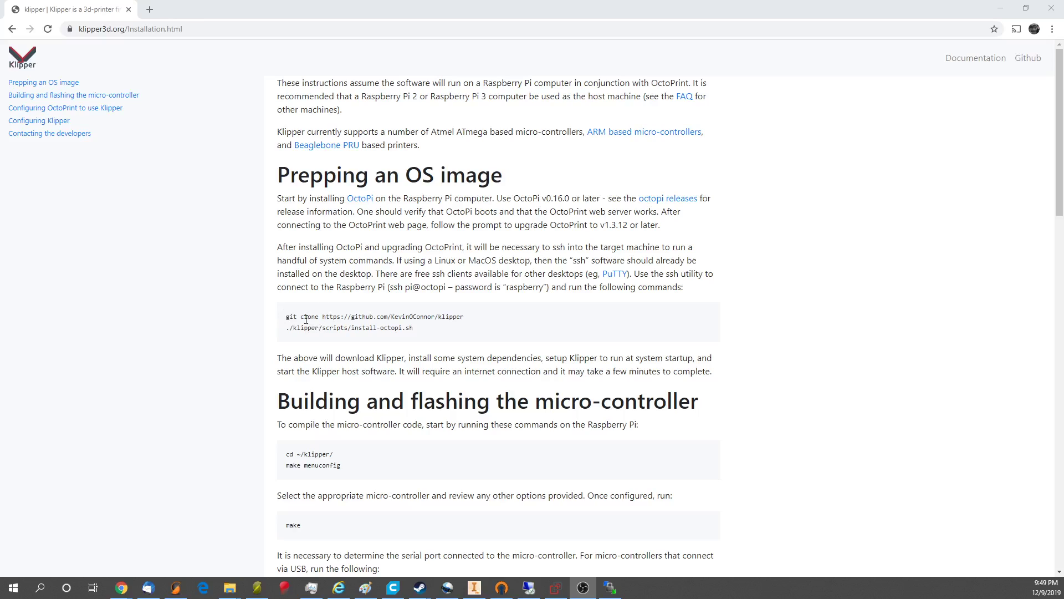
Step: Review the micro-controller building and flashing instructions on the Klipper installation page
{"action": "scroll", "coordinate": [332, 321], "scroll_direction": "down", "scroll_amount": 5}
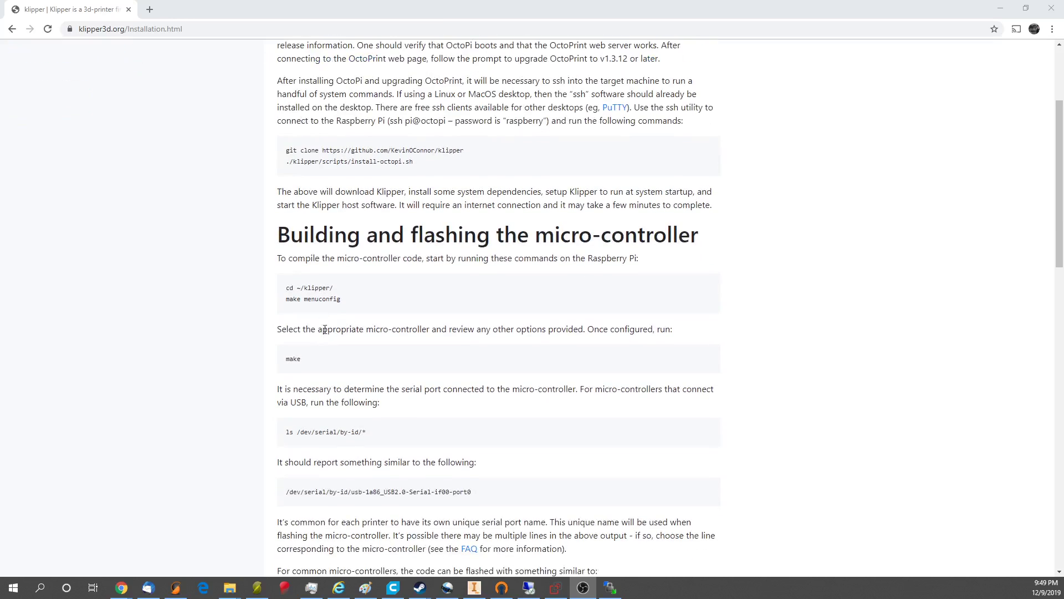
{"action": "scroll", "coordinate": [334, 300], "scroll_direction": "down", "scroll_amount": 5}
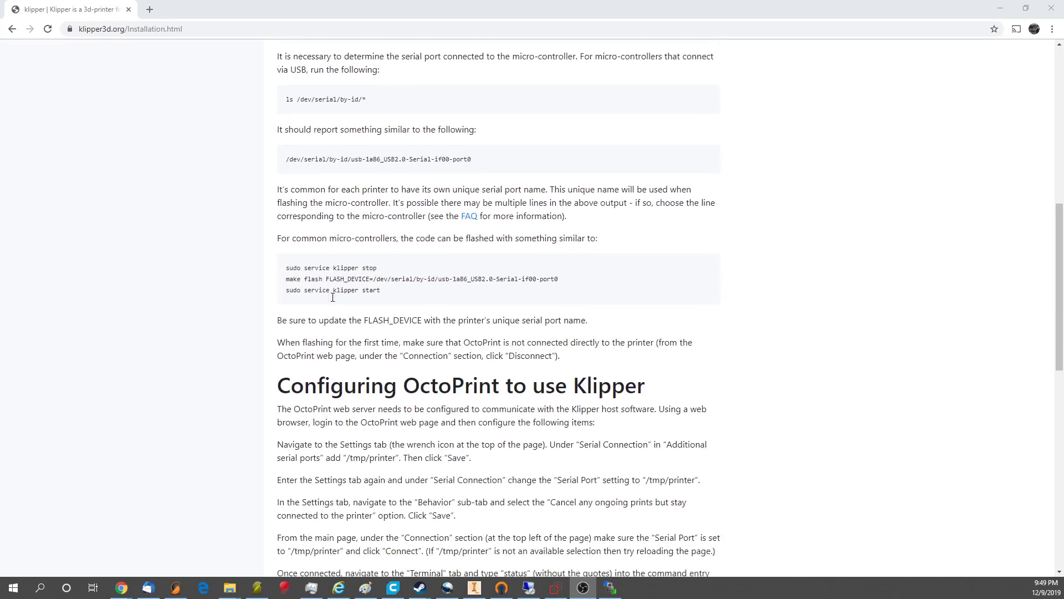
{"action": "scroll", "coordinate": [333, 297], "scroll_direction": "down", "scroll_amount": 4}
{"action": "scroll", "coordinate": [335, 233], "scroll_direction": "up", "scroll_amount": 6}
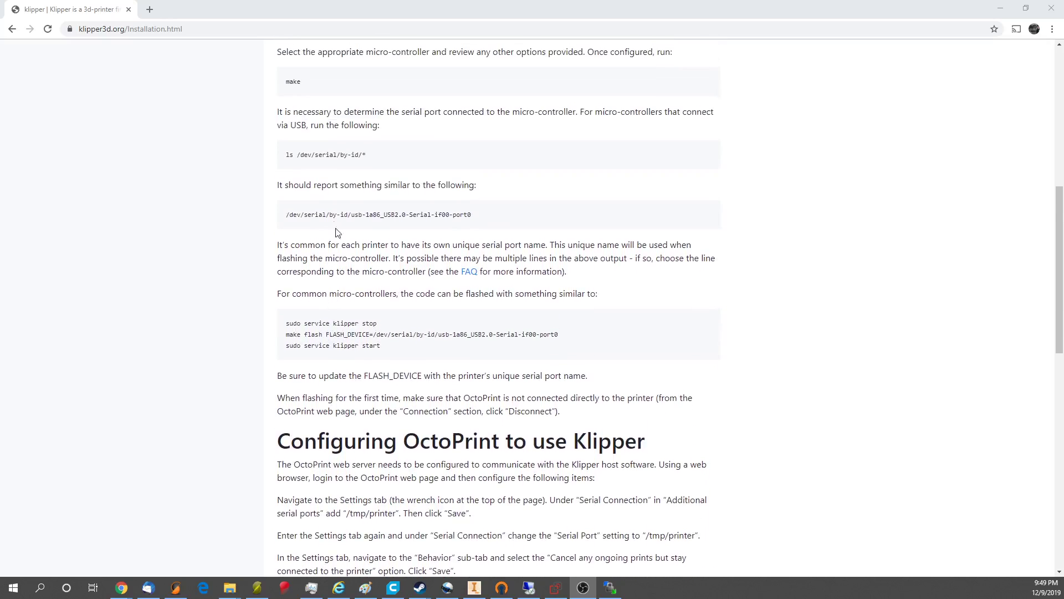
{"action": "scroll", "coordinate": [331, 234], "scroll_direction": "down", "scroll_amount": 2}
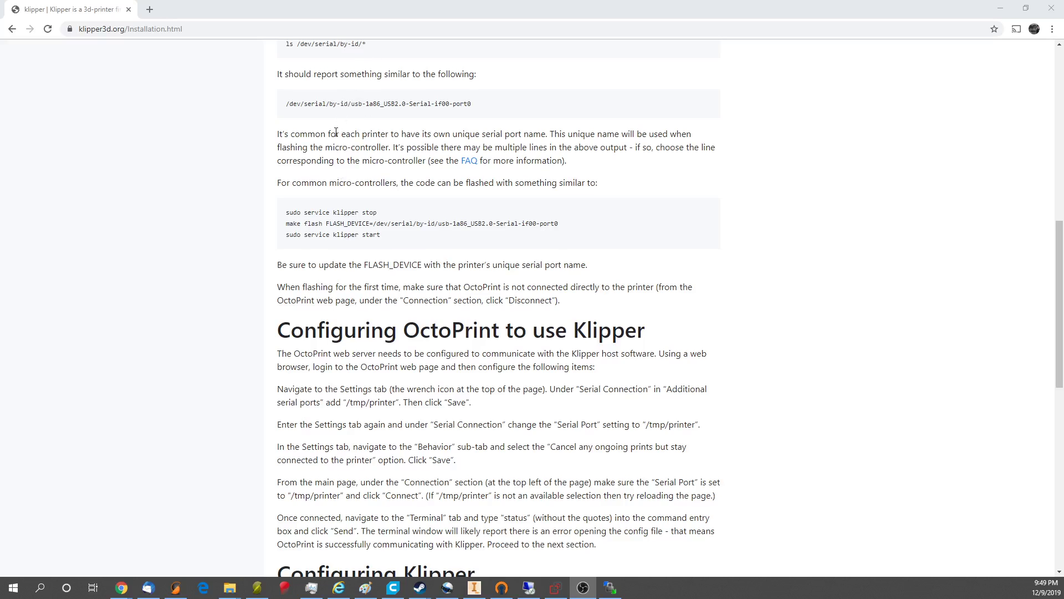
{"action": "scroll", "coordinate": [403, 145], "scroll_direction": "up", "scroll_amount": 1}
{"action": "scroll", "coordinate": [382, 134], "scroll_direction": "up", "scroll_amount": 1}
Step: Highlight the command "ls /dev/serial/by-id/*" and its example serial port output in the flashing instructions
{"action": "left_click_drag", "start_coordinate": [373, 156], "coordinate": [281, 156]}
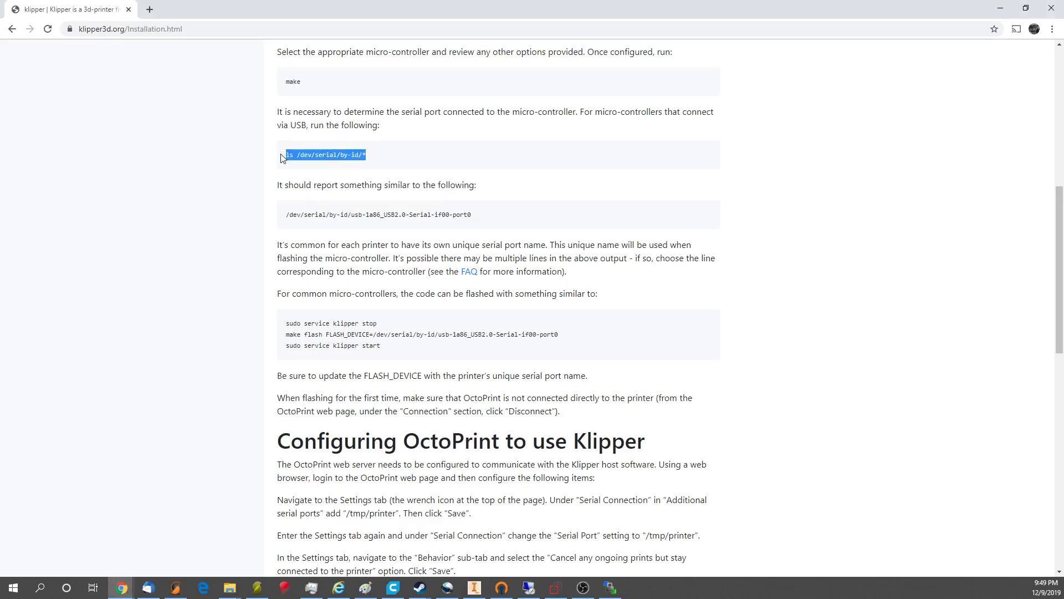
{"action": "left_click_drag", "start_coordinate": [491, 214], "coordinate": [289, 209]}
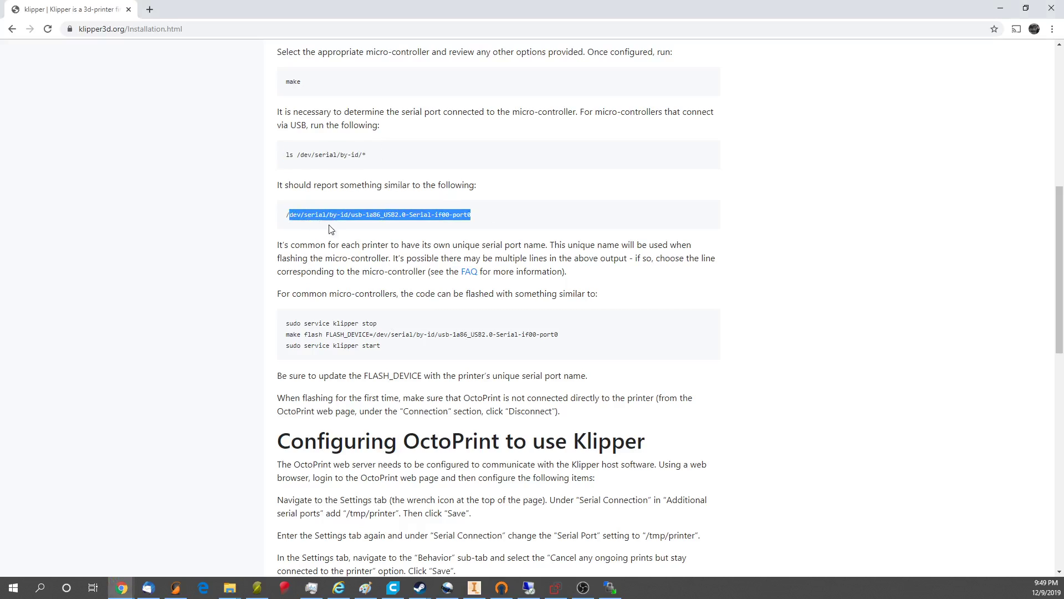
{"action": "left_click", "coordinate": [361, 242]}
{"action": "left_click_drag", "start_coordinate": [475, 215], "coordinate": [280, 216]}
{"action": "left_click_drag", "start_coordinate": [368, 155], "coordinate": [286, 170]}
{"action": "left_click", "coordinate": [342, 164]}
{"action": "left_click_drag", "start_coordinate": [378, 156], "coordinate": [286, 169]}
{"action": "left_click", "coordinate": [359, 156]}
{"action": "left_click_drag", "start_coordinate": [374, 159], "coordinate": [280, 165]}
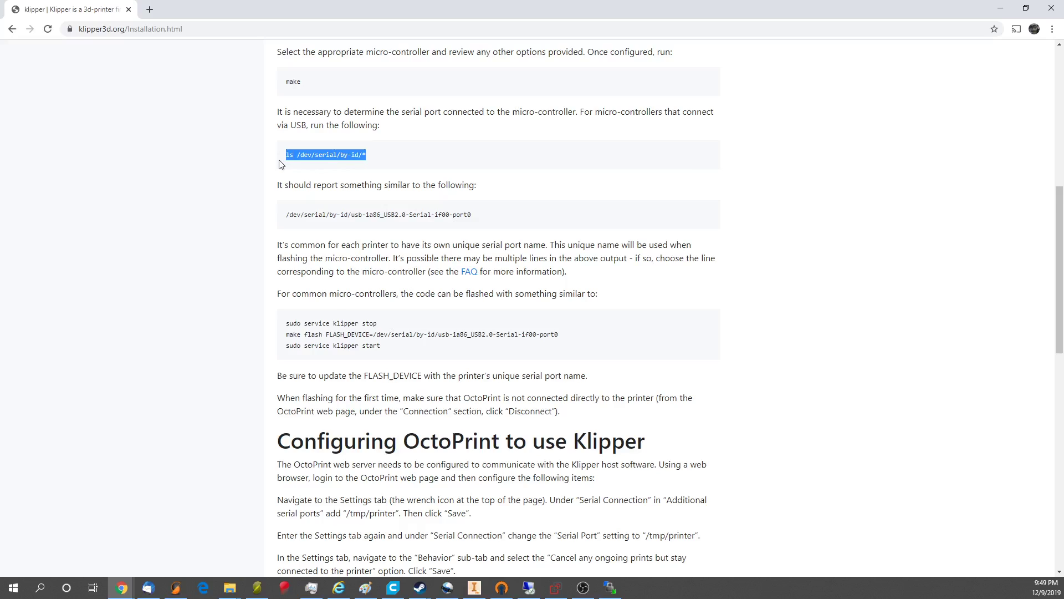
Step: Open the FAQ entry on finding the serial port, skim the neighbouring questions and return to the installation page
{"action": "scroll", "coordinate": [425, 271], "scroll_direction": "down", "scroll_amount": 3}
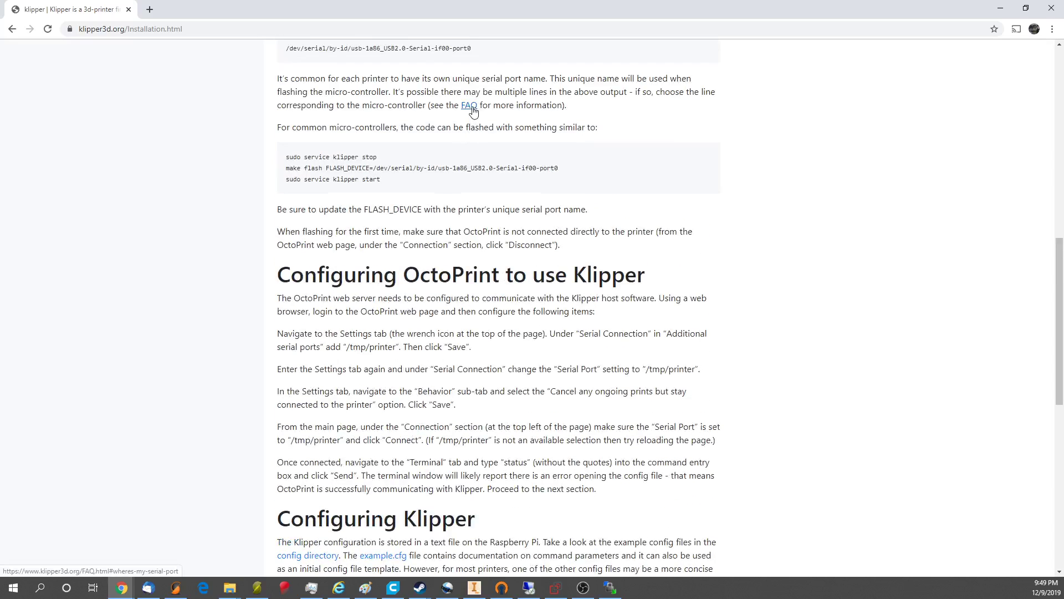
{"action": "left_click", "coordinate": [471, 108]}
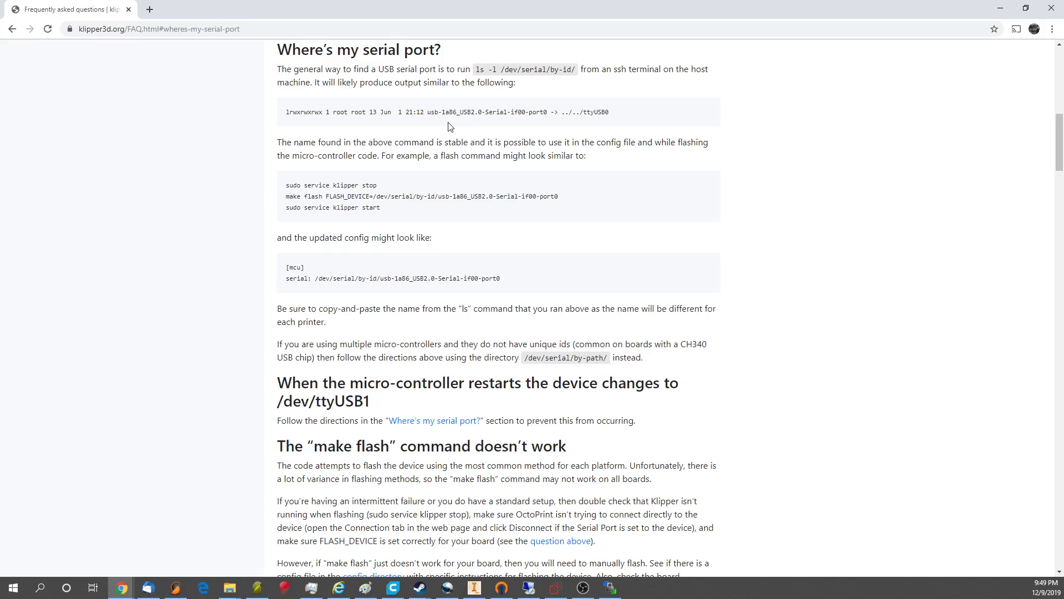
{"action": "scroll", "coordinate": [392, 159], "scroll_direction": "down", "scroll_amount": 8}
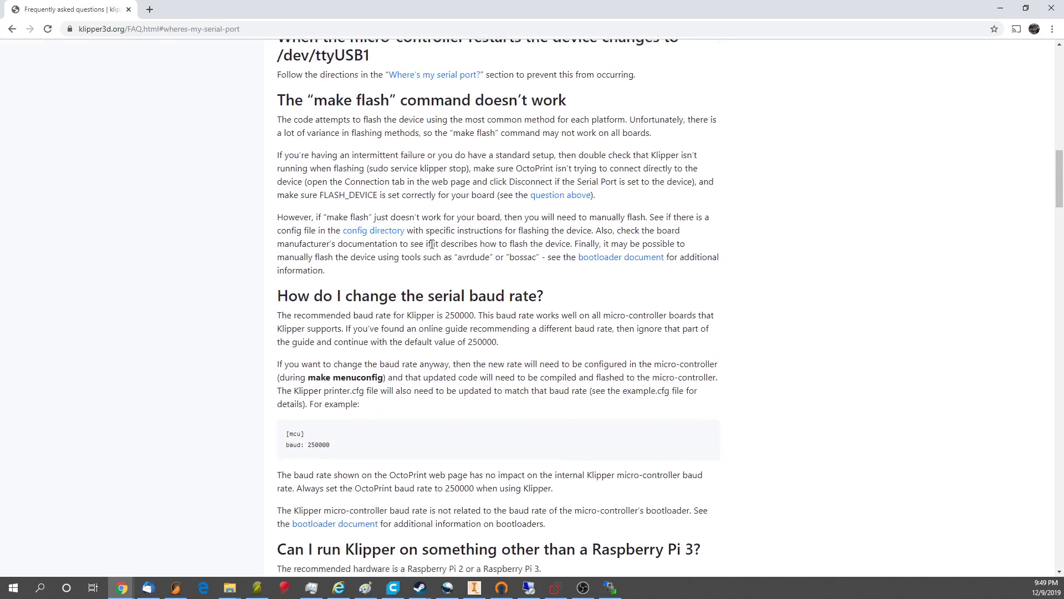
{"action": "scroll", "coordinate": [429, 235], "scroll_direction": "down", "scroll_amount": 6}
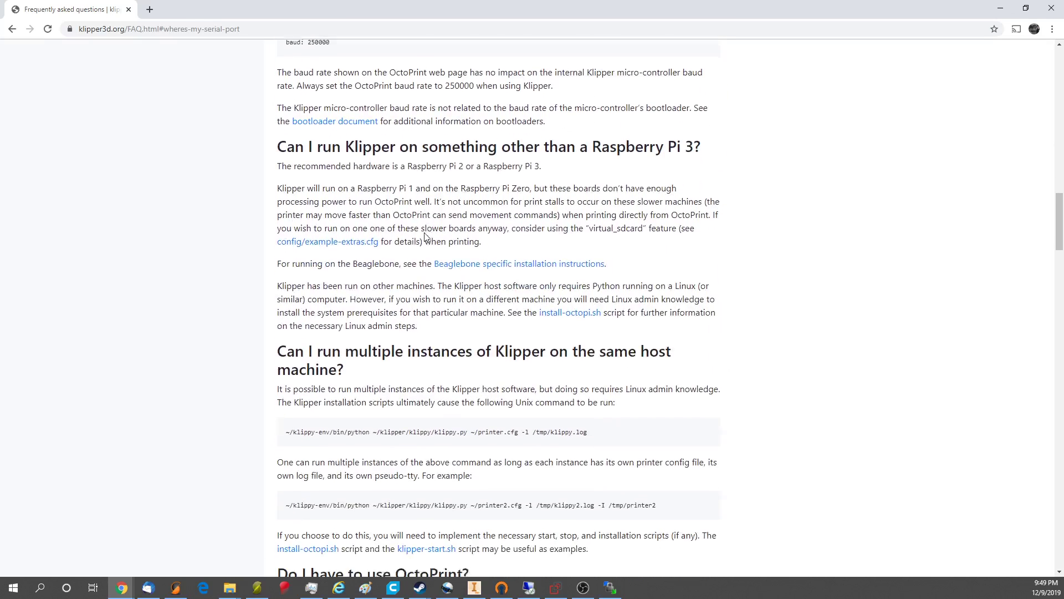
{"action": "scroll", "coordinate": [410, 250], "scroll_direction": "down", "scroll_amount": 2}
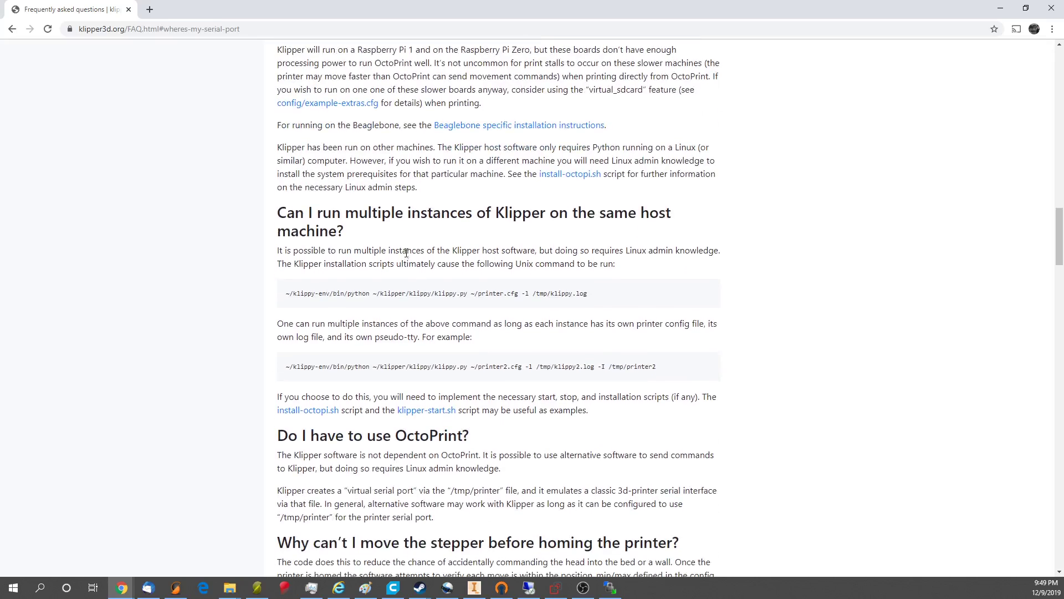
{"action": "scroll", "coordinate": [402, 260], "scroll_direction": "up", "scroll_amount": 6}
{"action": "scroll", "coordinate": [402, 259], "scroll_direction": "up", "scroll_amount": 10}
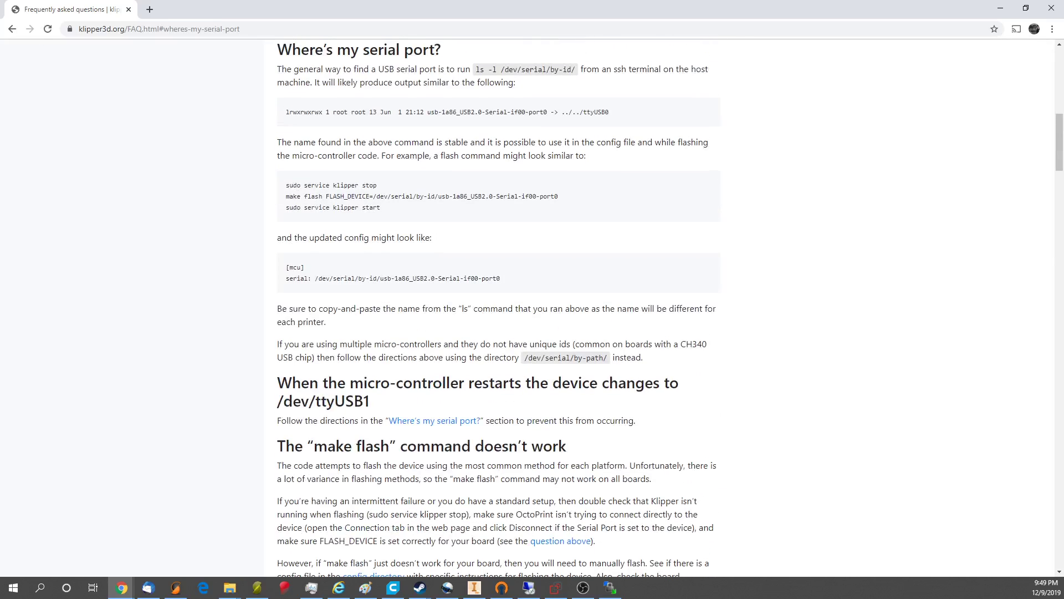
{"action": "left_click", "coordinate": [13, 29]}
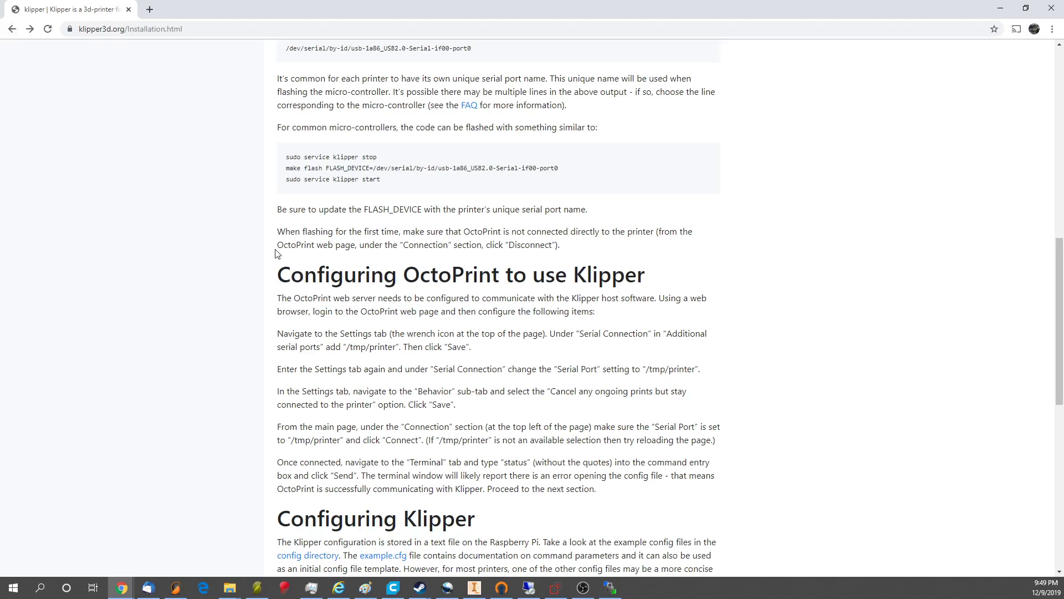
Step: Look over the Configuring Klipper section, then return to the start of the installation page
{"action": "scroll", "coordinate": [280, 243], "scroll_direction": "down", "scroll_amount": 7}
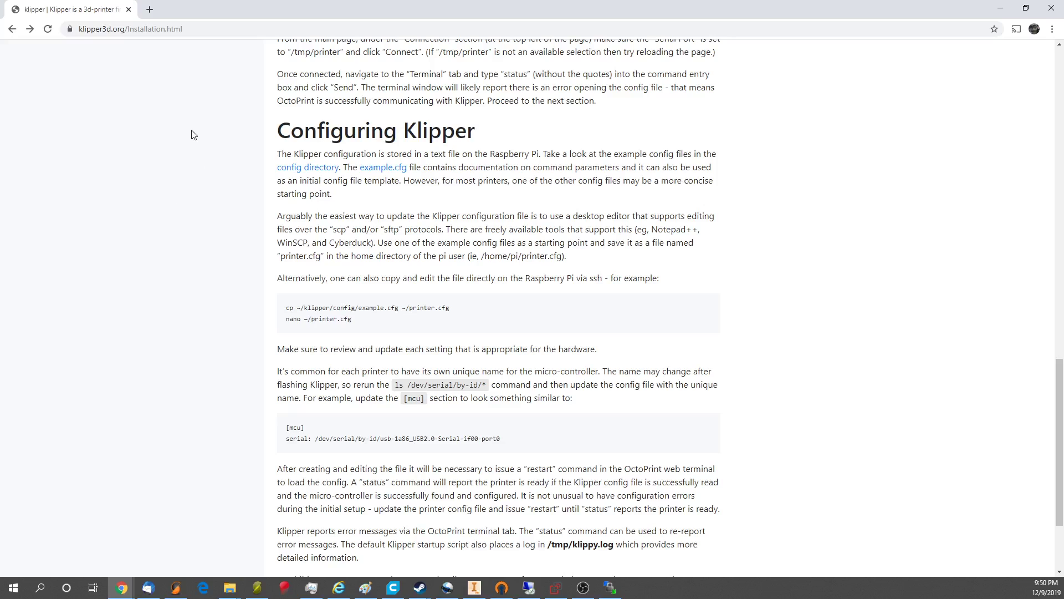
{"action": "scroll", "coordinate": [221, 161], "scroll_direction": "up", "scroll_amount": 20}
{"action": "scroll", "coordinate": [256, 160], "scroll_direction": "up", "scroll_amount": 4}
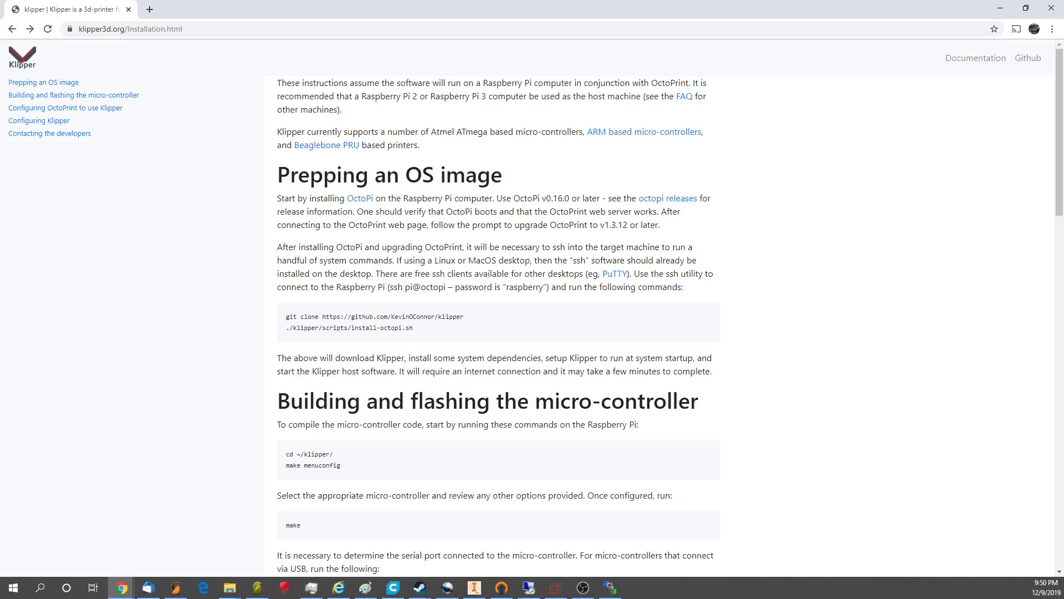
Step: Switch to WinSCP and open printer.cfg from /home/pi in the editor, keeping its window in front
{"action": "left_click", "coordinate": [610, 587]}
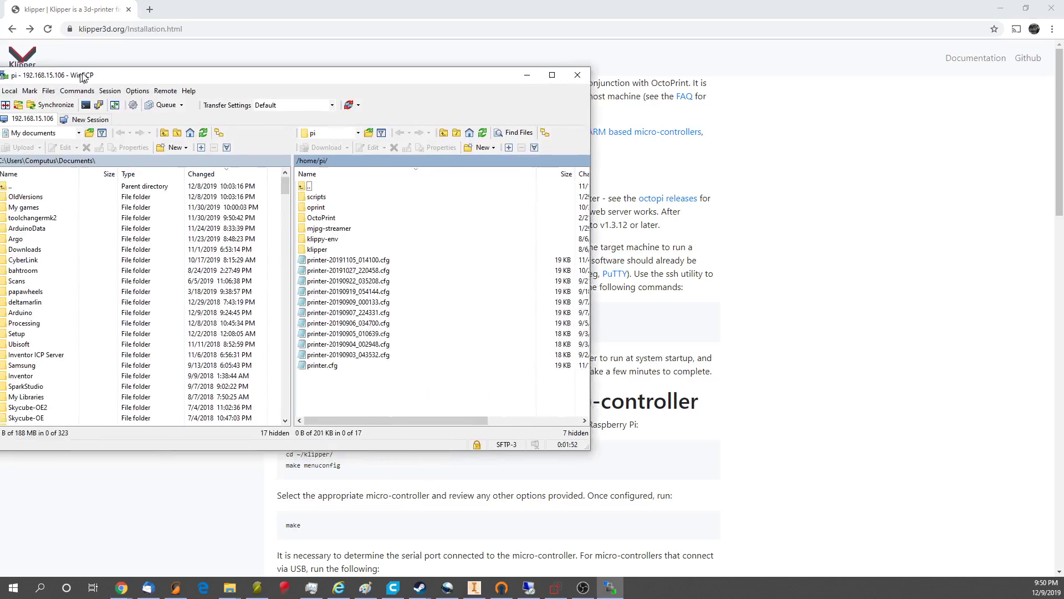
{"action": "double_click", "coordinate": [391, 361]}
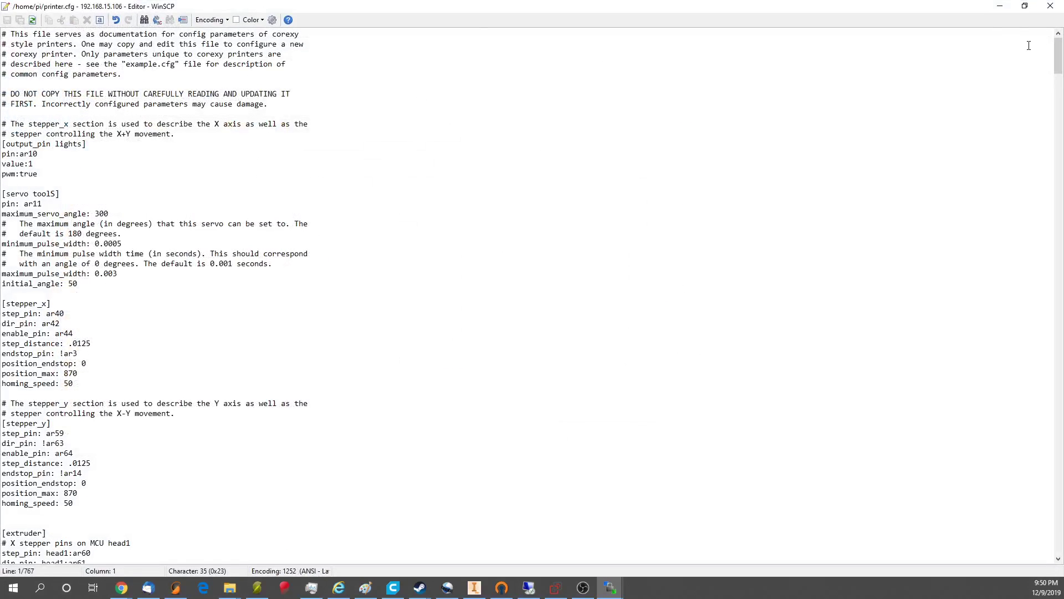
{"action": "left_click", "coordinate": [1000, 6]}
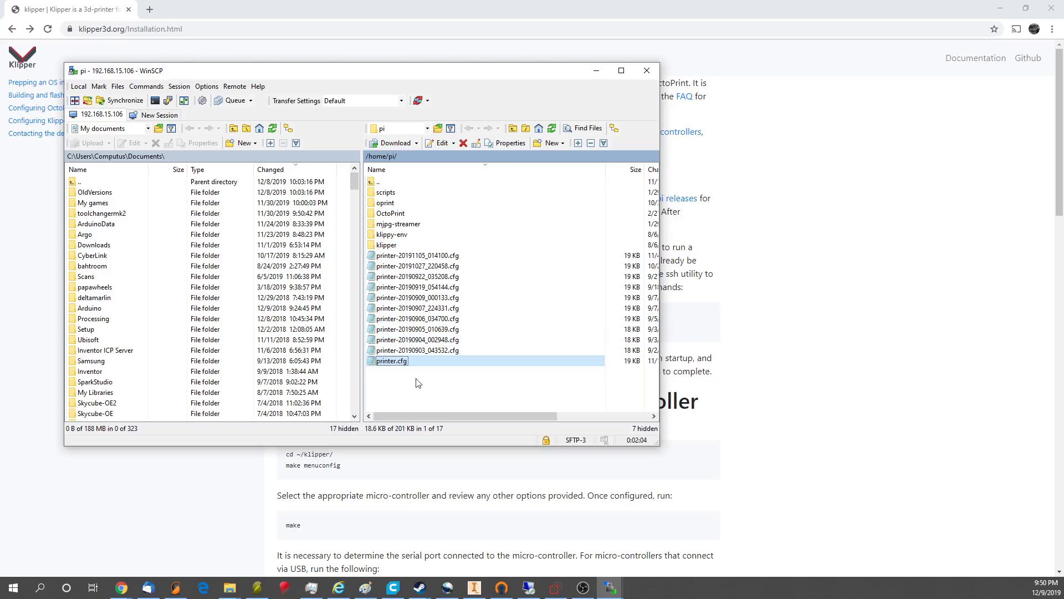
{"action": "left_click", "coordinate": [610, 588]}
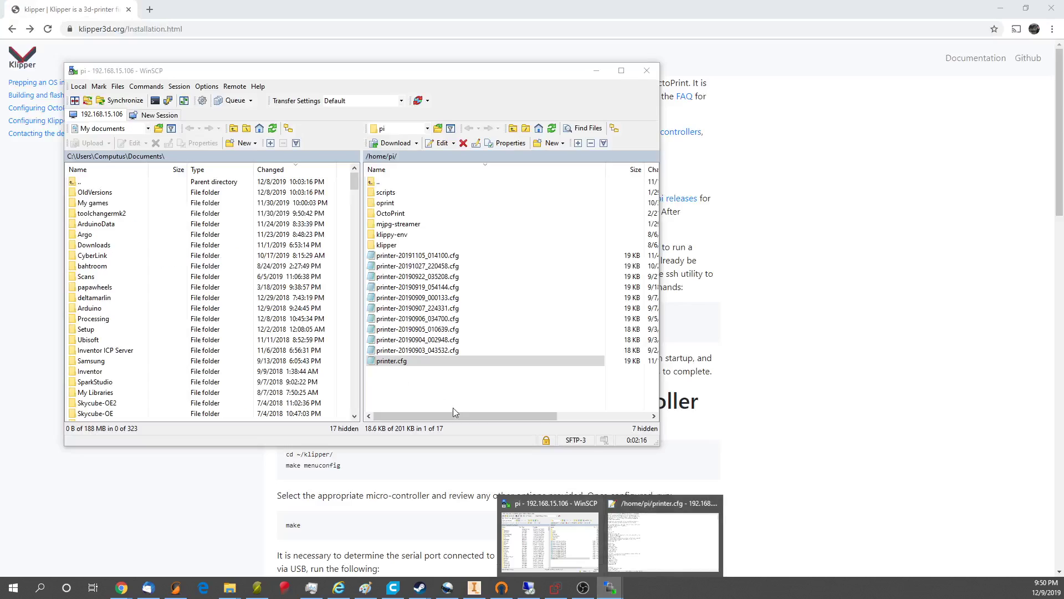
{"action": "left_click", "coordinate": [627, 513]}
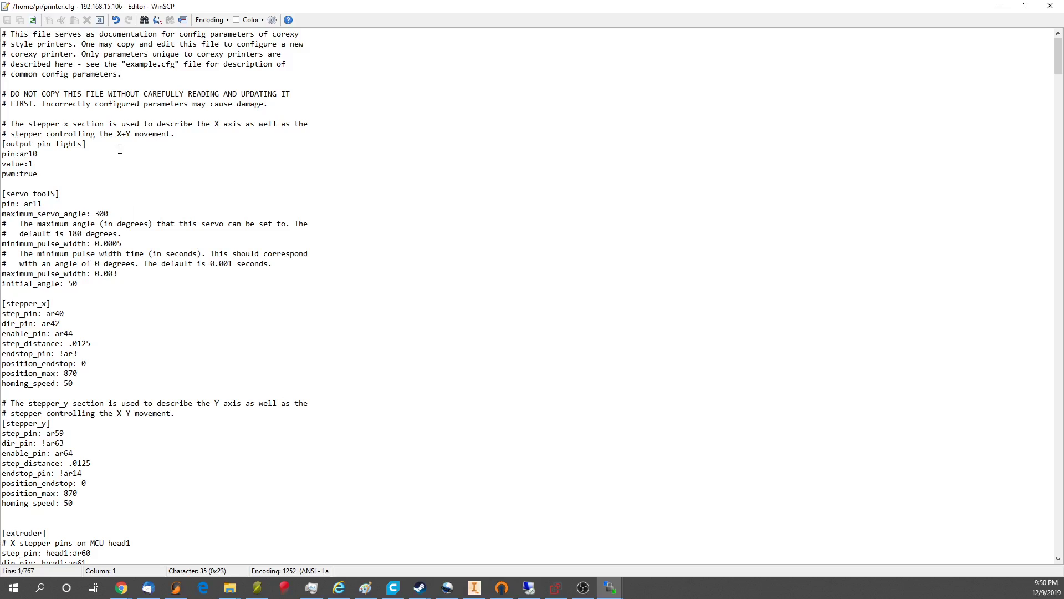
Step: Examine the [output_pin lights] and [servo toolS] sections of printer.cfg, highlighting their text
{"action": "left_click_drag", "start_coordinate": [49, 173], "coordinate": [2, 124]}
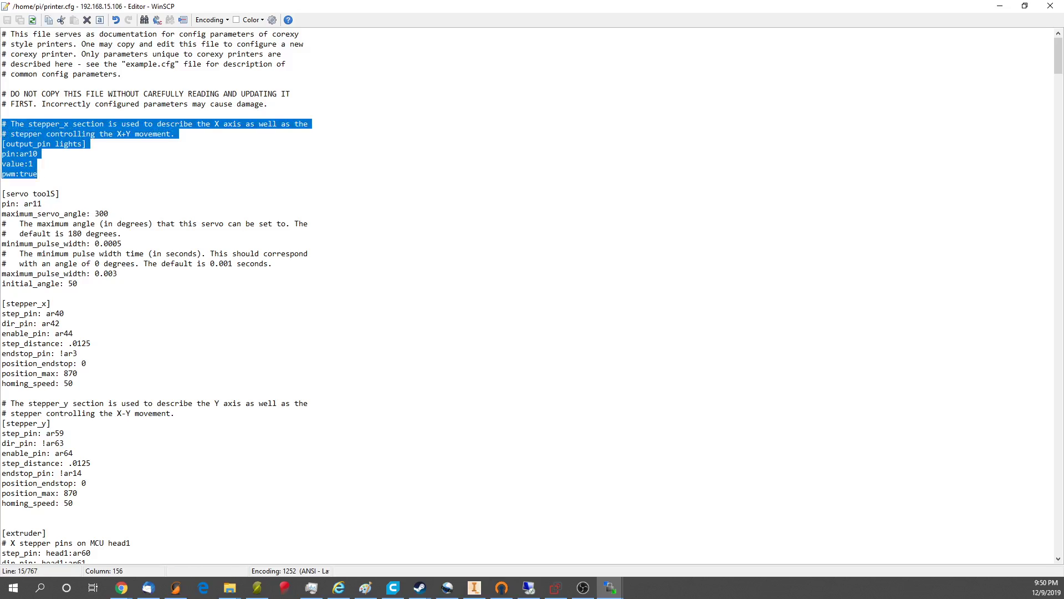
{"action": "left_click", "coordinate": [64, 176]}
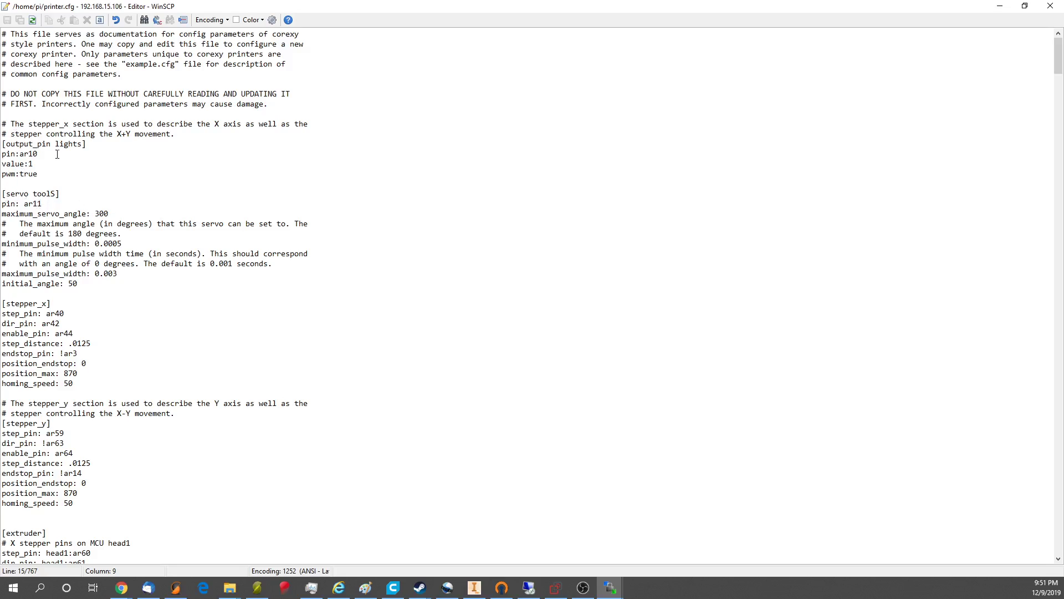
{"action": "left_click_drag", "start_coordinate": [3, 194], "coordinate": [57, 196]}
{"action": "left_click", "coordinate": [99, 285]}
{"action": "left_click", "coordinate": [73, 275]}
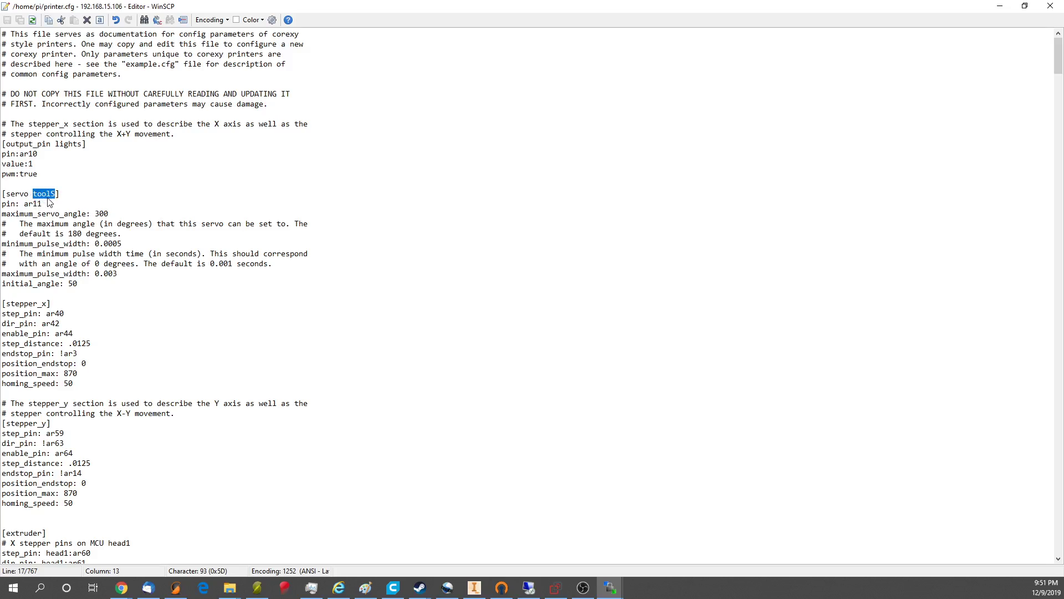
Step: Review the stepper_x, stepper_y and extruder sections of printer.cfg
{"action": "scroll", "coordinate": [117, 288], "scroll_direction": "down", "scroll_amount": 5}
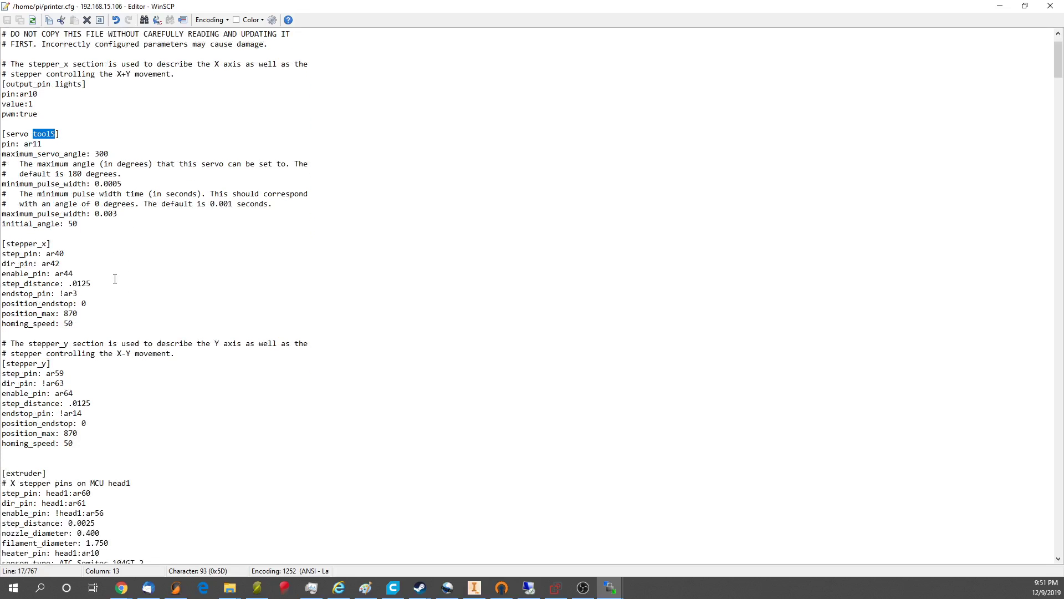
{"action": "scroll", "coordinate": [30, 169], "scroll_direction": "down", "scroll_amount": 1}
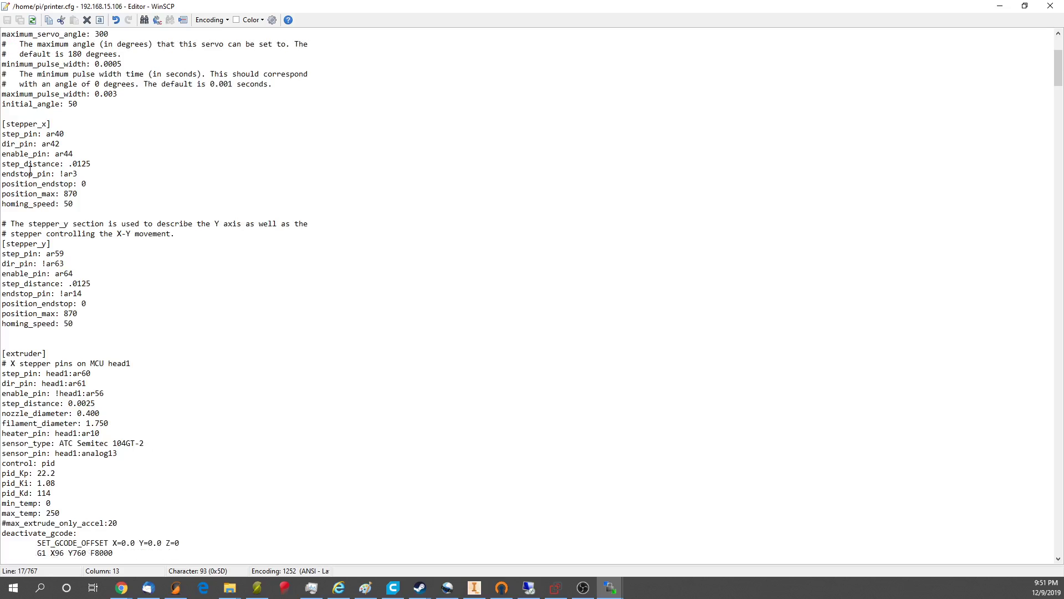
{"action": "scroll", "coordinate": [66, 291], "scroll_direction": "down", "scroll_amount": 1}
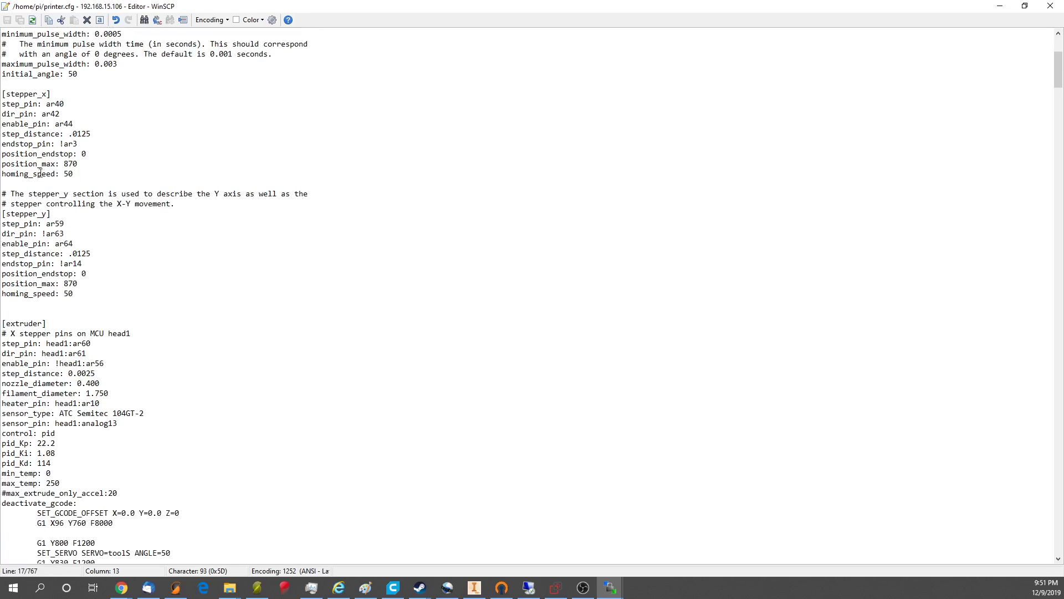
{"action": "scroll", "coordinate": [53, 255], "scroll_direction": "down", "scroll_amount": 6}
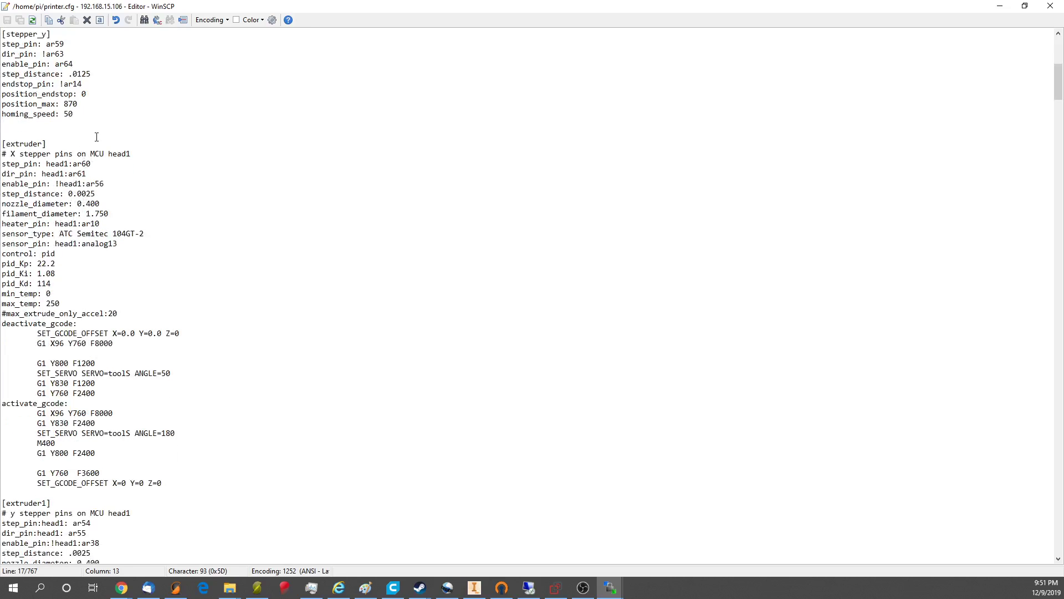
Step: Go to the end of printer.cfg and examine the printer settings and the mcu serial definitions, highlighting the mcu block
{"action": "left_click_drag", "start_coordinate": [1056, 82], "coordinate": [1014, 556]}
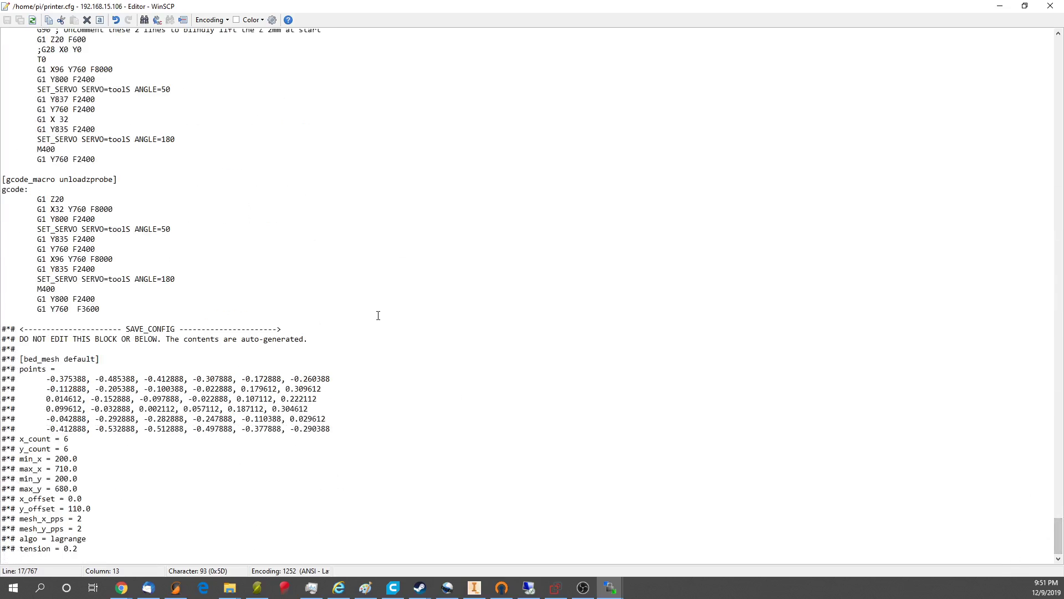
{"action": "scroll", "coordinate": [375, 305], "scroll_direction": "up", "scroll_amount": 6}
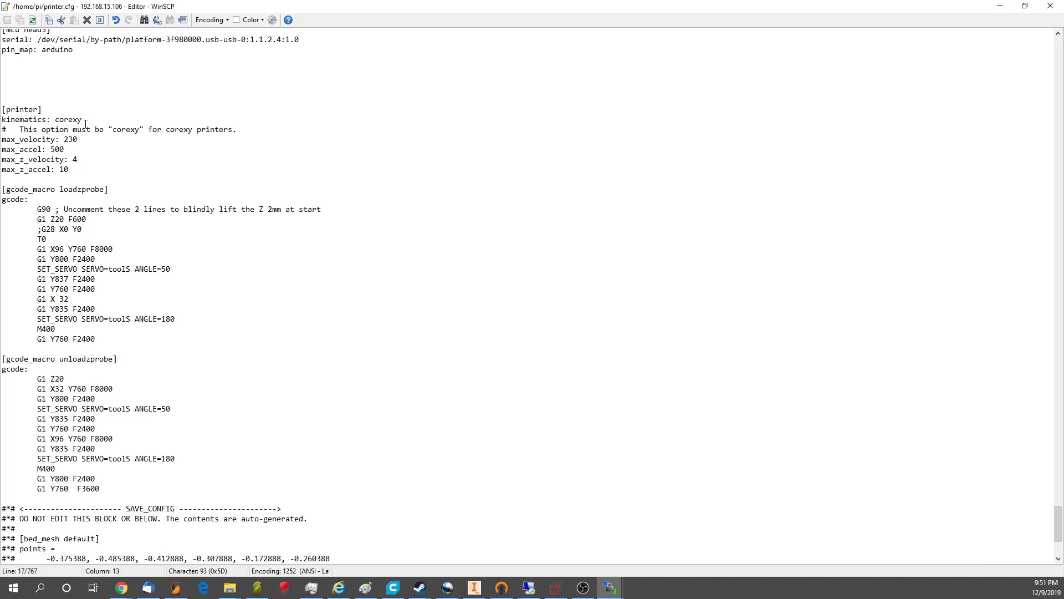
{"action": "scroll", "coordinate": [71, 167], "scroll_direction": "up", "scroll_amount": 2}
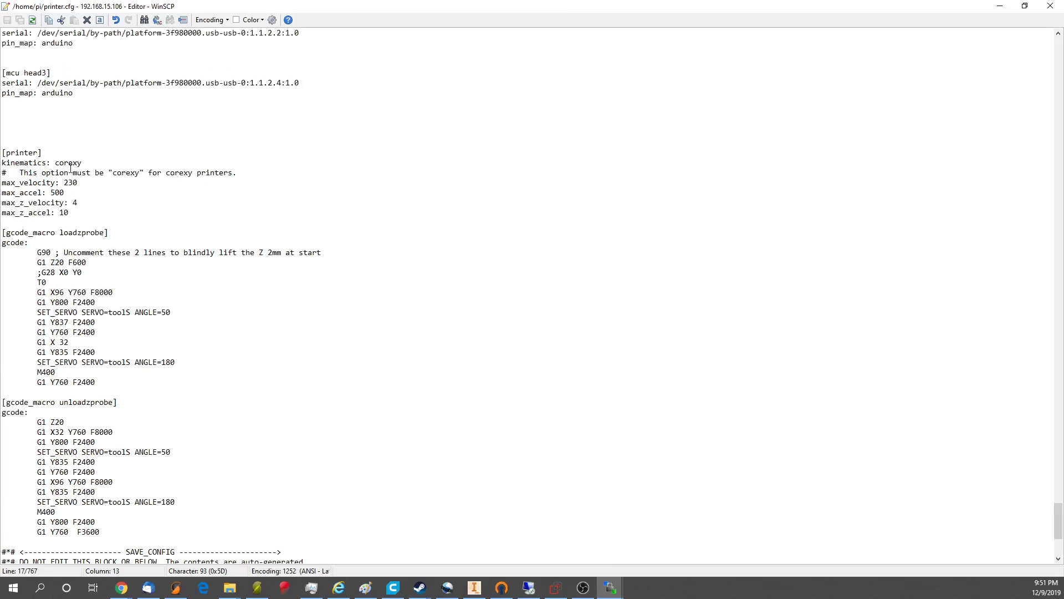
{"action": "scroll", "coordinate": [70, 166], "scroll_direction": "up", "scroll_amount": 7}
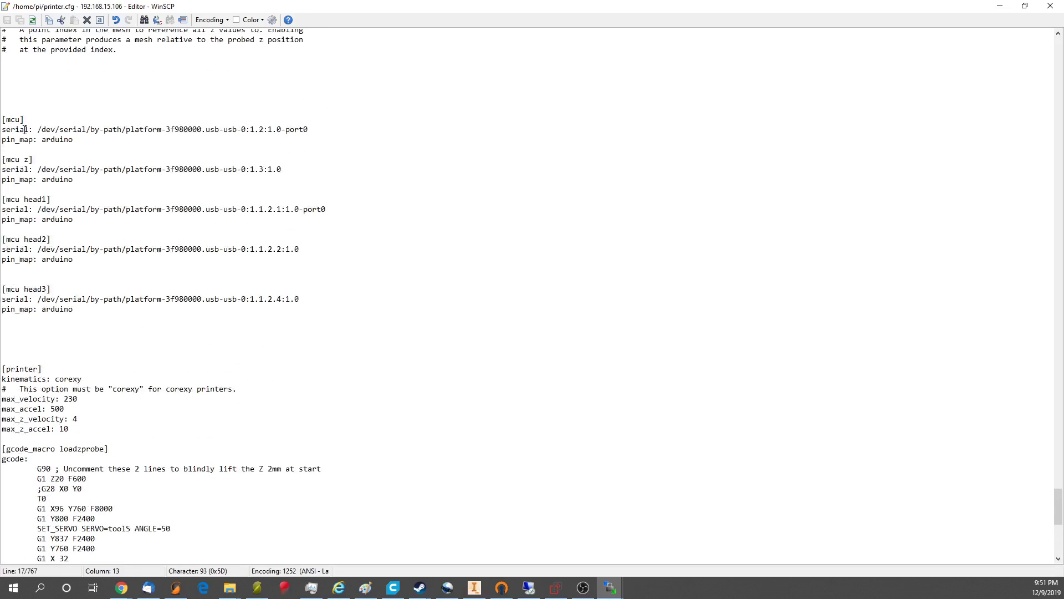
{"action": "left_click_drag", "start_coordinate": [24, 129], "coordinate": [83, 308]}
{"action": "left_click", "coordinate": [95, 309]}
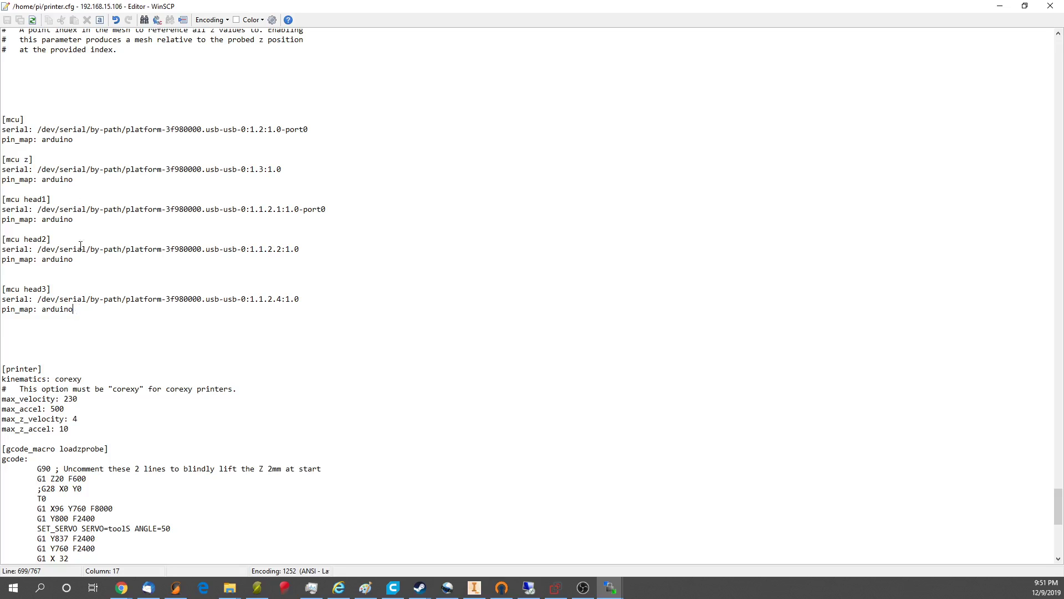
Step: Return to the [extruder] section of printer.cfg and examine its step_pin line, highlighting the head1 micro-controller prefix
{"action": "scroll", "coordinate": [128, 292], "scroll_direction": "up", "scroll_amount": 2}
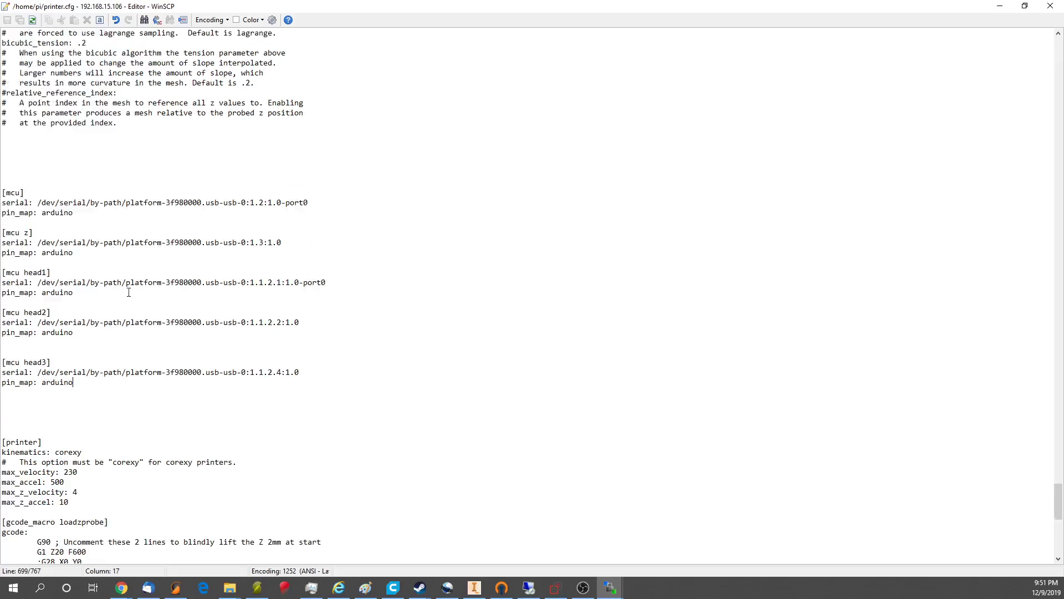
{"action": "scroll", "coordinate": [128, 292], "scroll_direction": "up", "scroll_amount": 20}
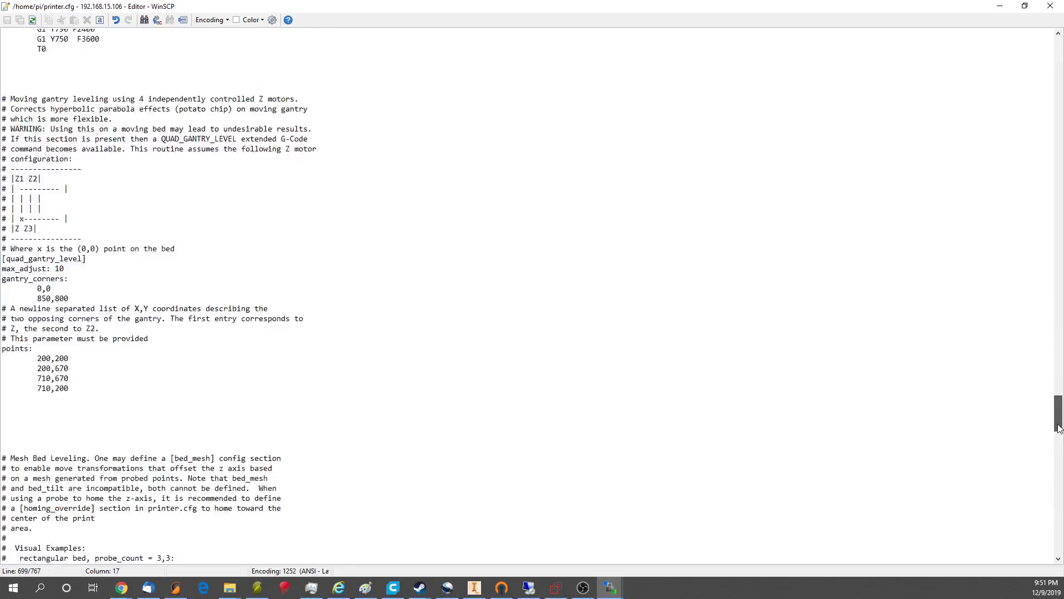
{"action": "left_click_drag", "start_coordinate": [1057, 427], "coordinate": [1039, 102]}
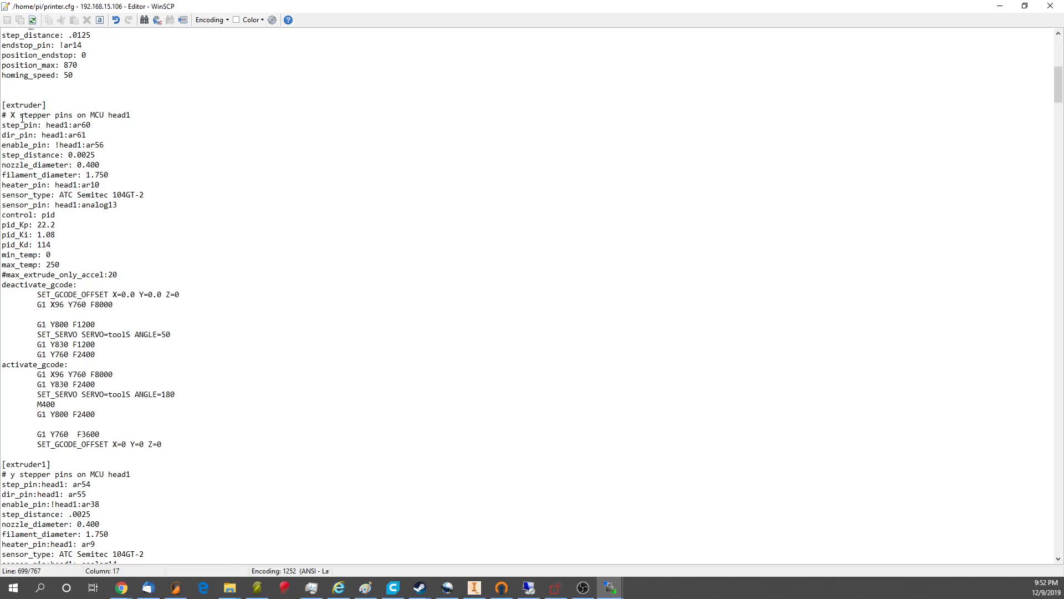
{"action": "left_click_drag", "start_coordinate": [5, 123], "coordinate": [34, 127]}
{"action": "left_click", "coordinate": [37, 127]}
{"action": "left_click_drag", "start_coordinate": [46, 125], "coordinate": [69, 129]}
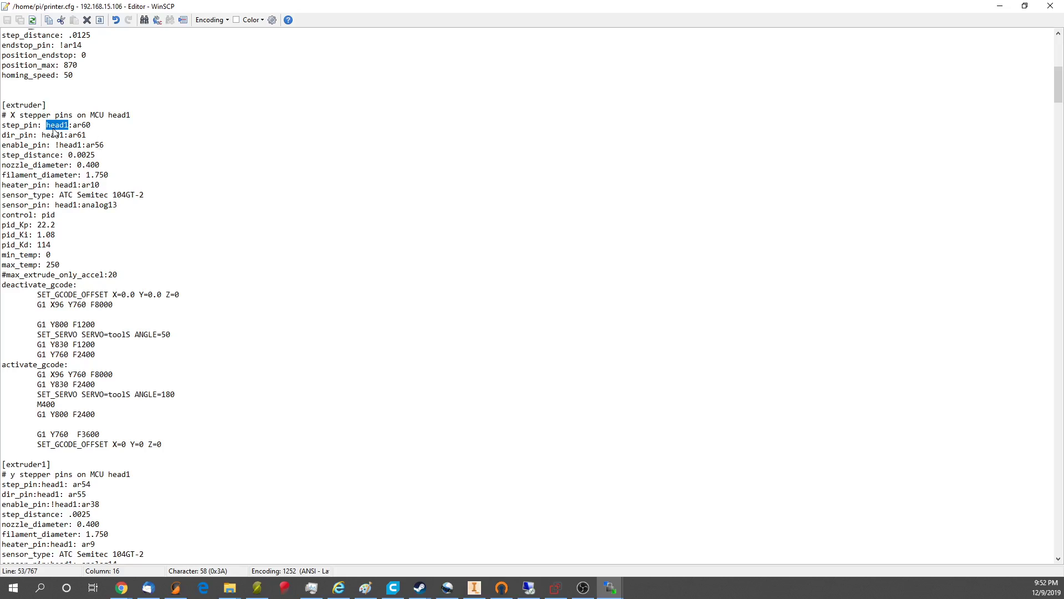
{"action": "left_click", "coordinate": [12, 115]}
Step: Examine the deactivate_gcode block of [extruder], highlighting its offset reset, G1 moves and toolS servo command
{"action": "scroll", "coordinate": [56, 130], "scroll_direction": "down", "scroll_amount": 1}
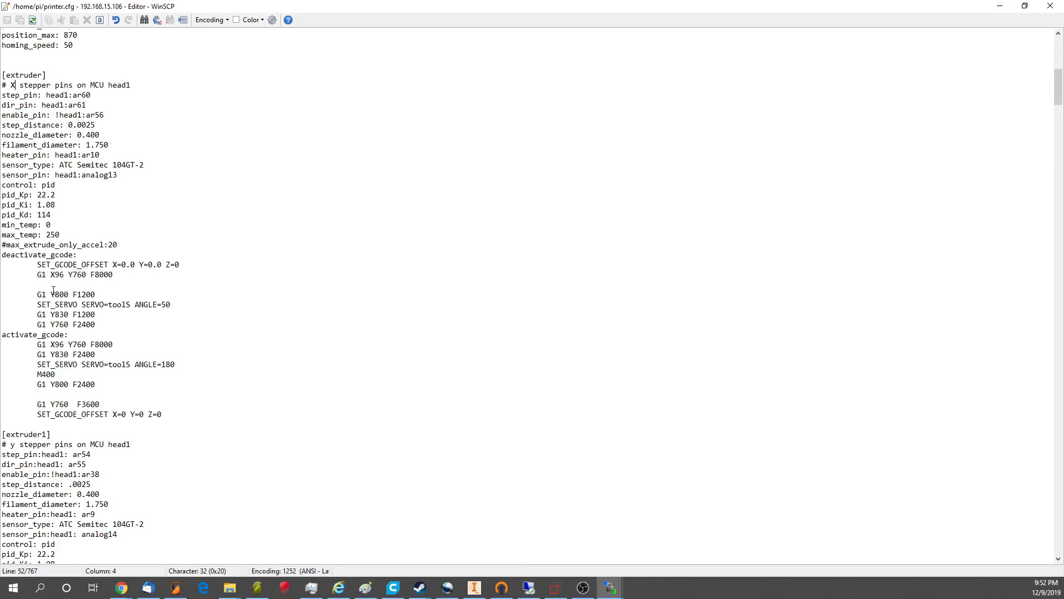
{"action": "left_click_drag", "start_coordinate": [38, 267], "coordinate": [145, 268]}
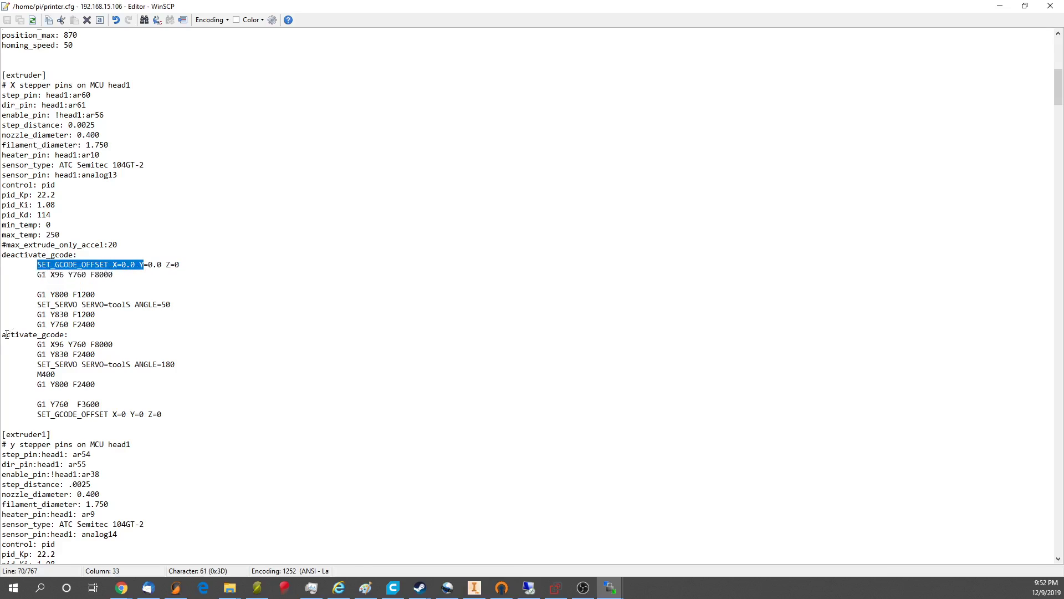
{"action": "left_click_drag", "start_coordinate": [2, 334], "coordinate": [65, 335]}
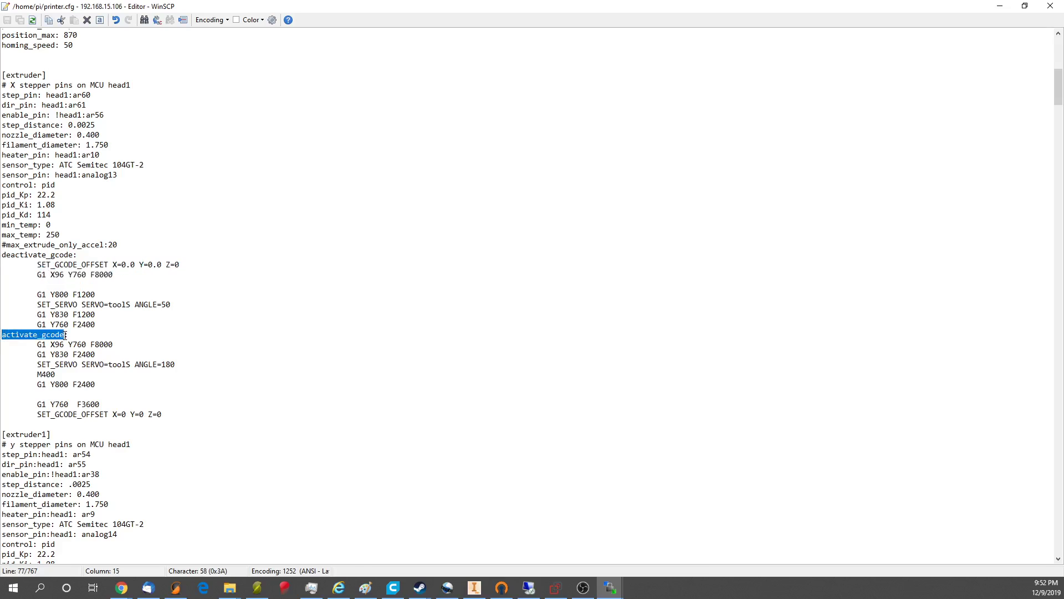
{"action": "left_click", "coordinate": [15, 255]}
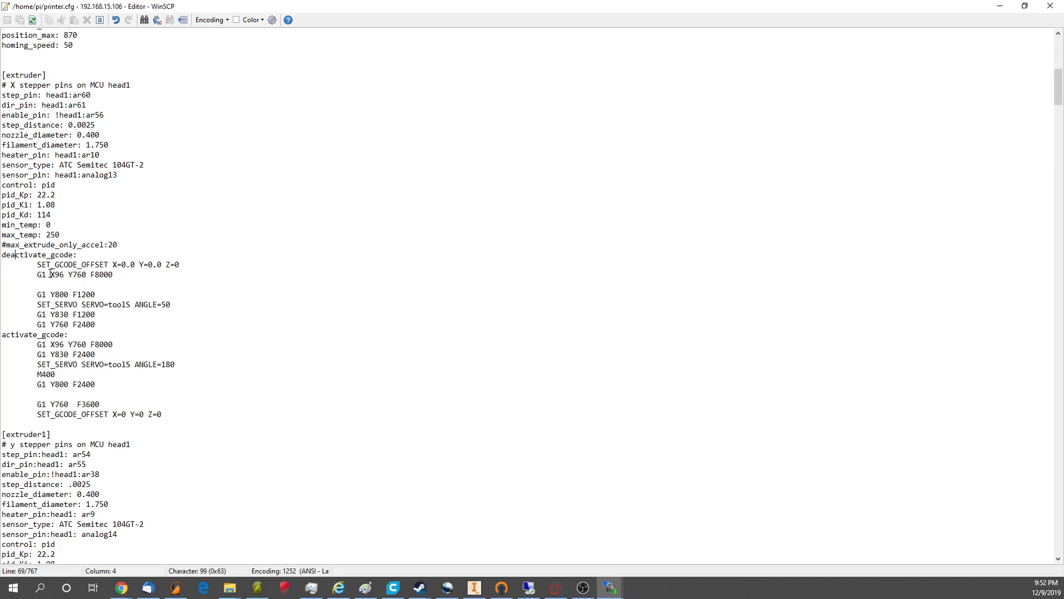
{"action": "left_click_drag", "start_coordinate": [37, 264], "coordinate": [185, 262]}
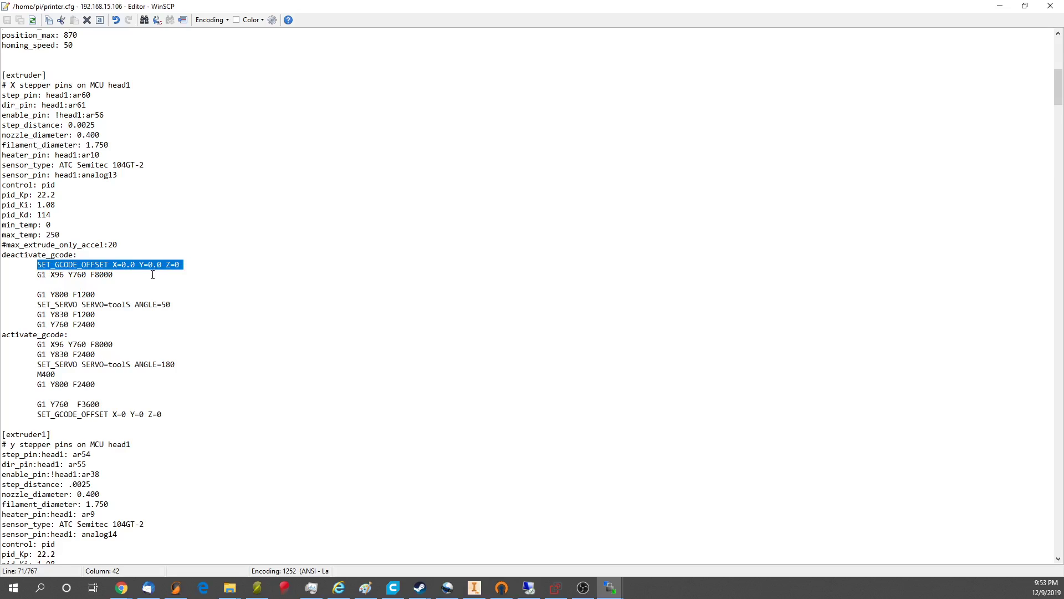
{"action": "left_click", "coordinate": [14, 256]}
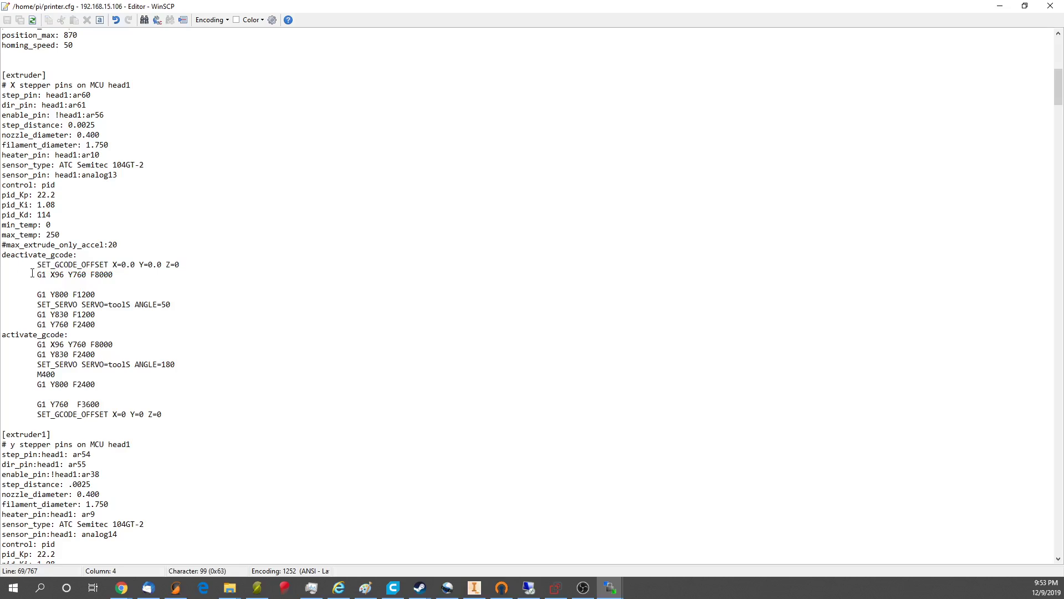
{"action": "left_click_drag", "start_coordinate": [37, 274], "coordinate": [114, 277]}
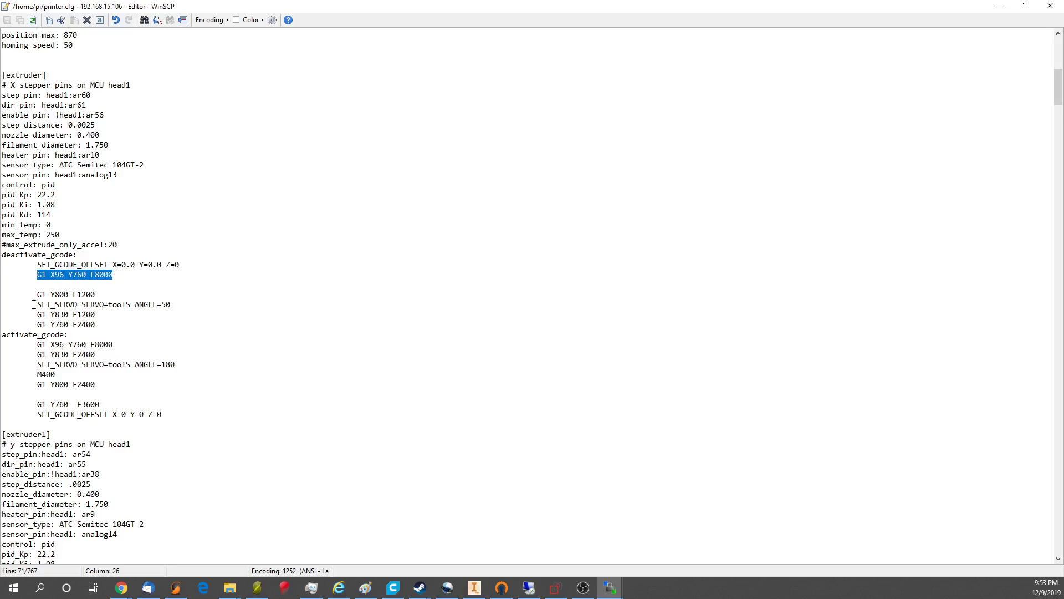
{"action": "left_click_drag", "start_coordinate": [36, 294], "coordinate": [170, 307]}
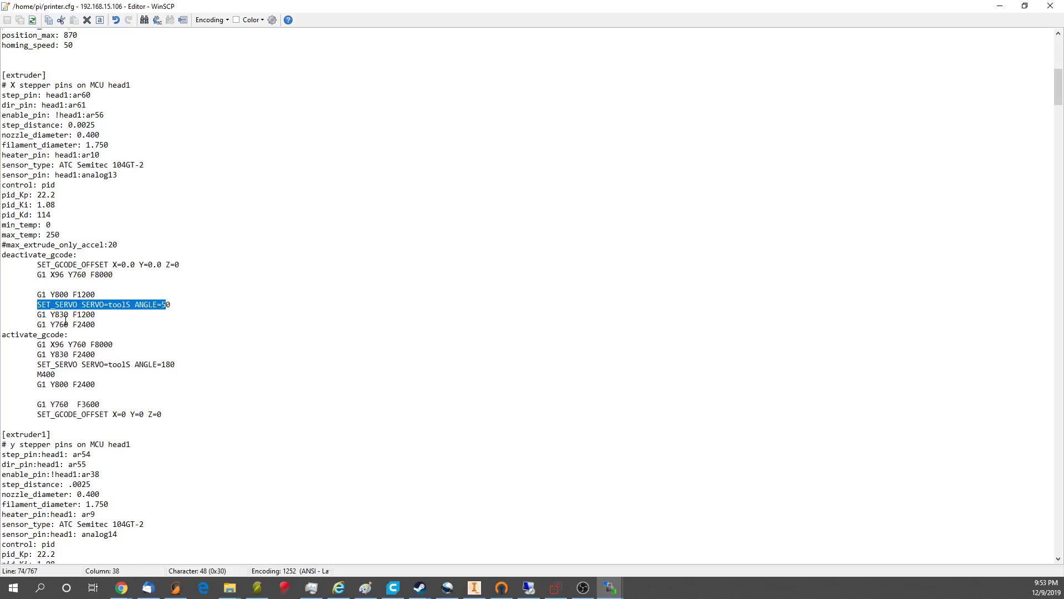
{"action": "left_click_drag", "start_coordinate": [37, 314], "coordinate": [98, 324]}
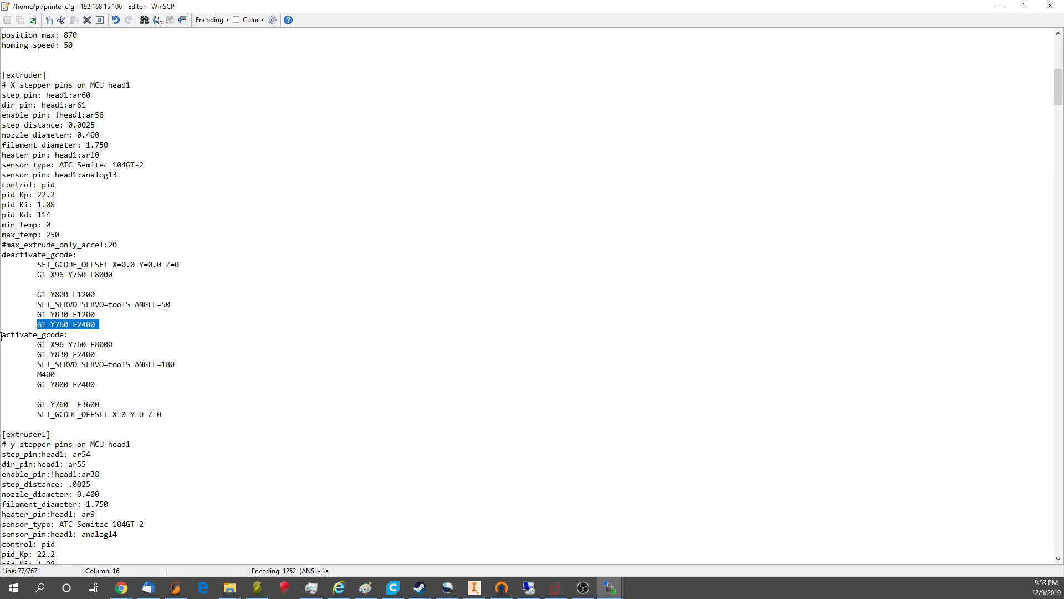
Step: Examine the activate_gcode block of [extruder], highlighting the servo command, M400, the G1 moves and the SET_GCODE_OFFSET line
{"action": "left_click_drag", "start_coordinate": [6, 335], "coordinate": [113, 344]}
{"action": "left_click_drag", "start_coordinate": [37, 354], "coordinate": [178, 366]}
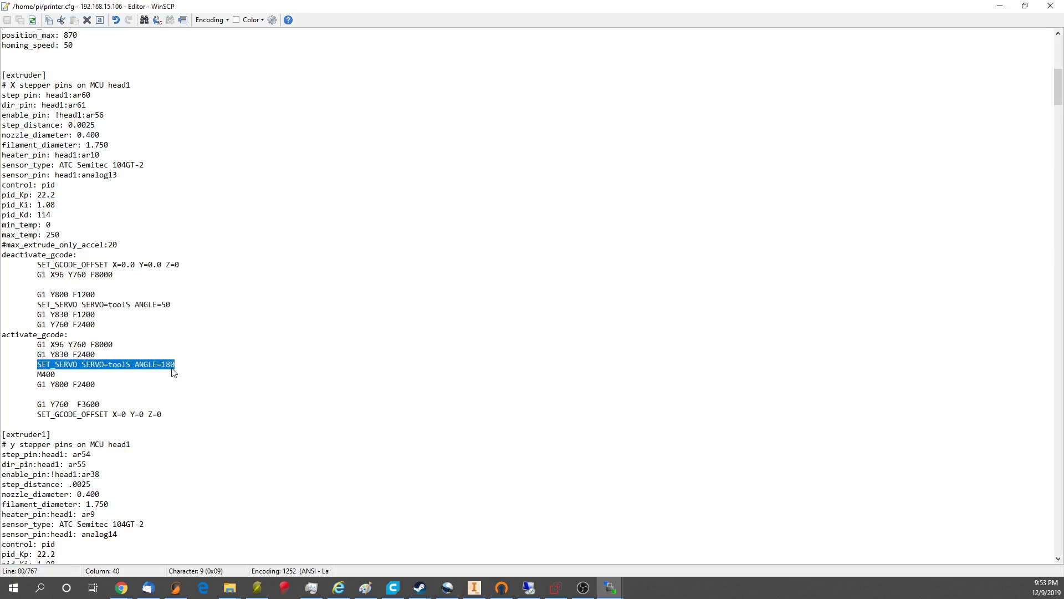
{"action": "left_click_drag", "start_coordinate": [35, 377], "coordinate": [57, 379]}
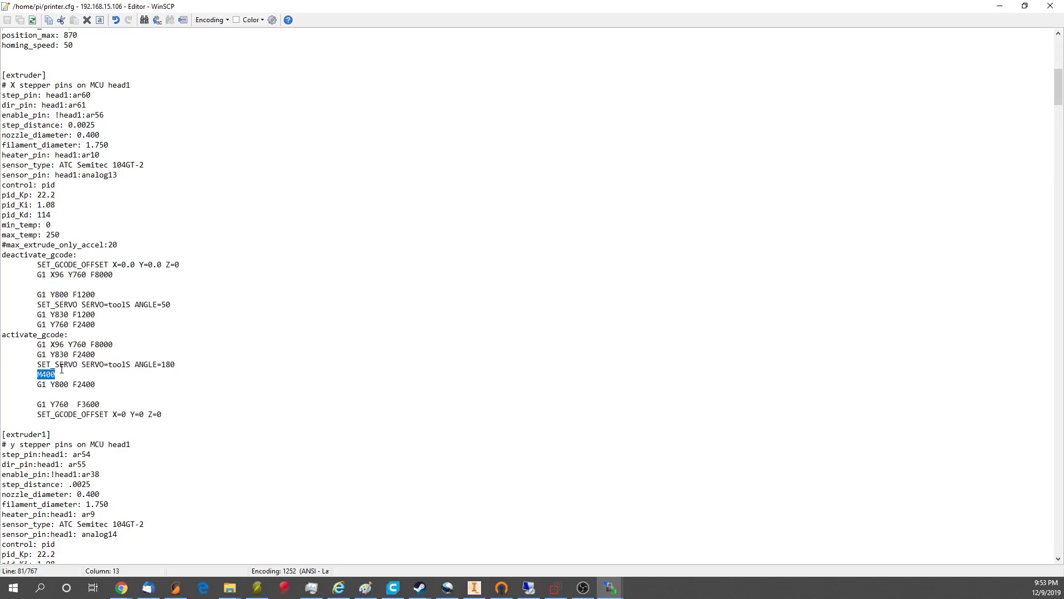
{"action": "left_click_drag", "start_coordinate": [68, 366], "coordinate": [144, 367]}
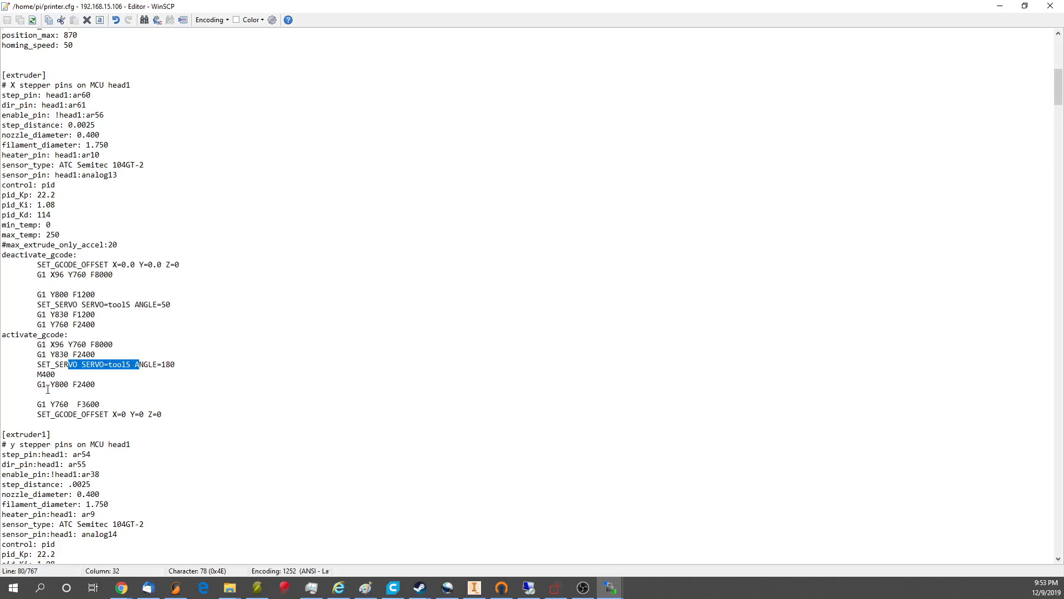
{"action": "left_click_drag", "start_coordinate": [37, 386], "coordinate": [103, 385]}
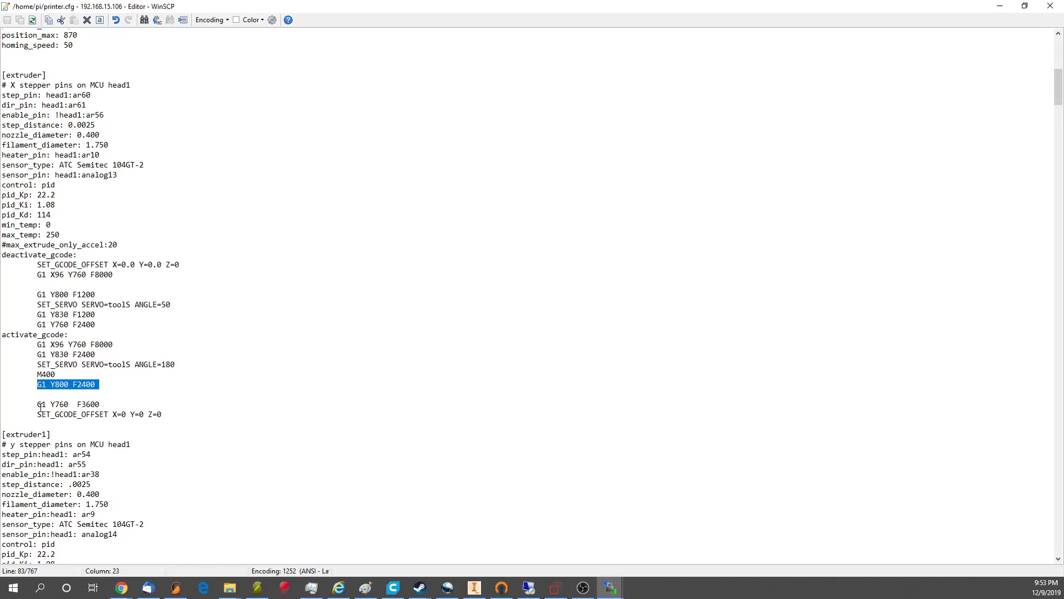
{"action": "left_click_drag", "start_coordinate": [39, 408], "coordinate": [117, 407]}
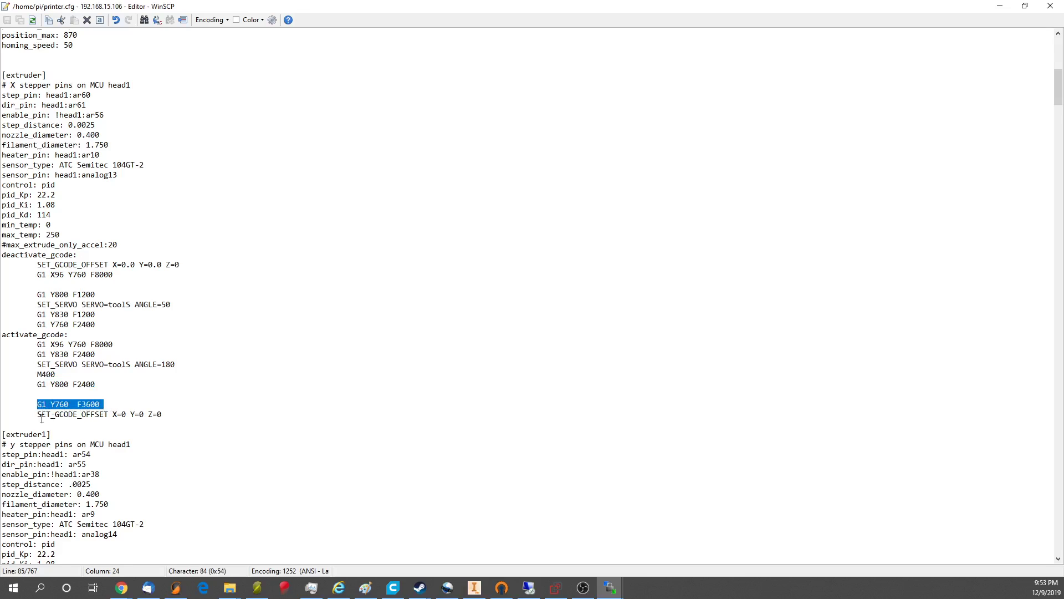
{"action": "left_click_drag", "start_coordinate": [37, 414], "coordinate": [172, 417]}
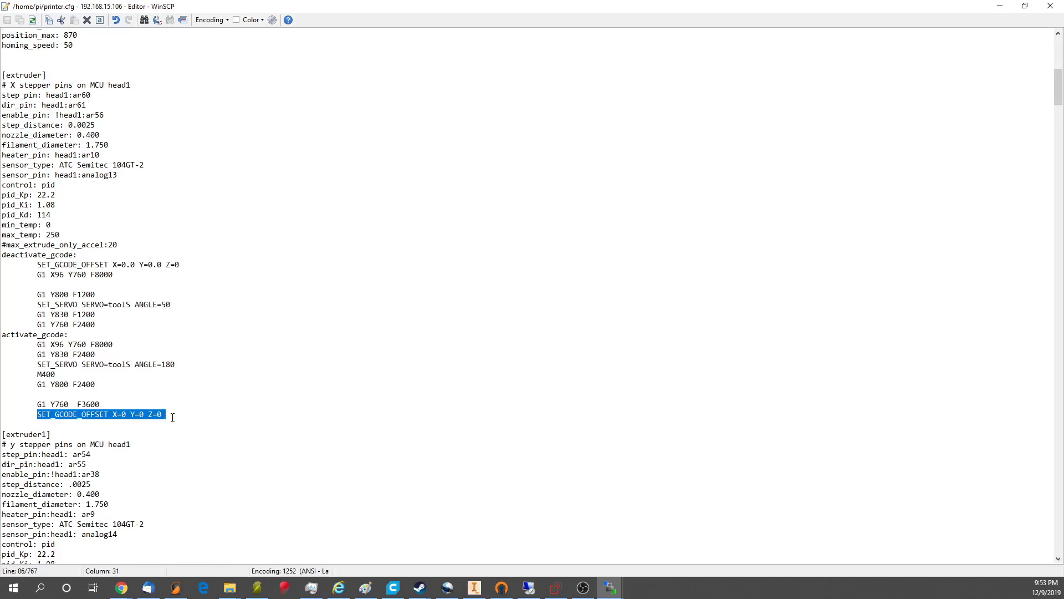
{"action": "left_click", "coordinate": [173, 416]}
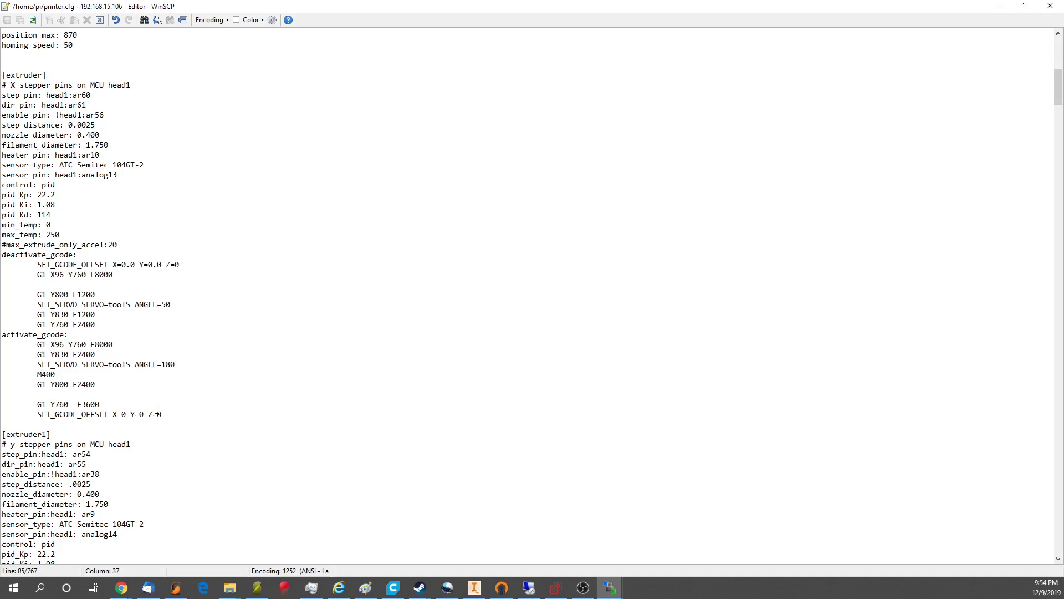
{"action": "left_click_drag", "start_coordinate": [37, 414], "coordinate": [167, 415]}
Step: Examine the [extruder1] section, highlighting the X position in deactivate_gcode and the offset values in activate_gcode
{"action": "scroll", "coordinate": [166, 415], "scroll_direction": "down", "scroll_amount": 10}
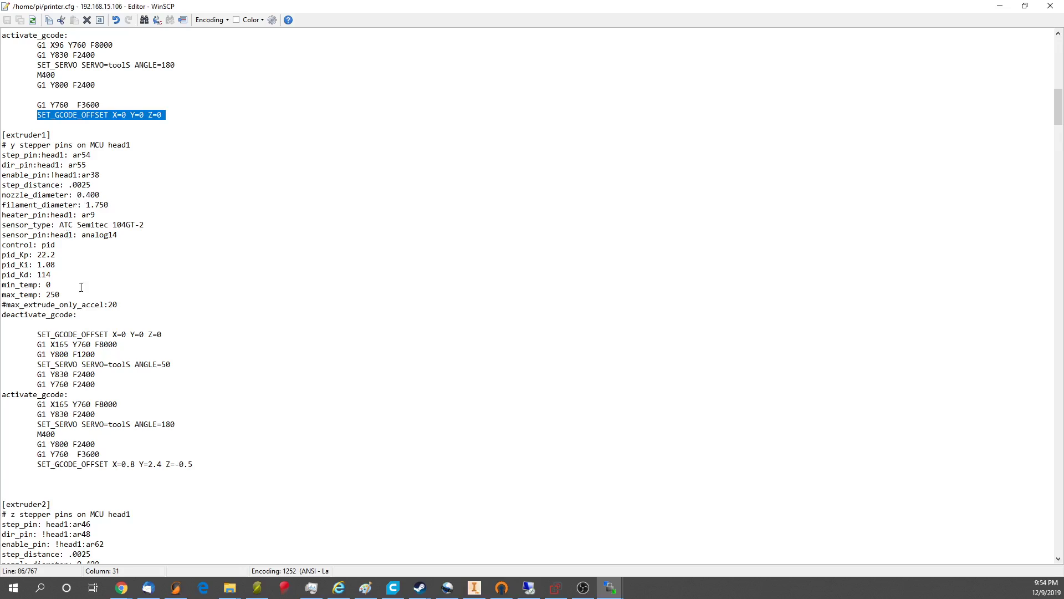
{"action": "left_click_drag", "start_coordinate": [55, 344], "coordinate": [68, 344]}
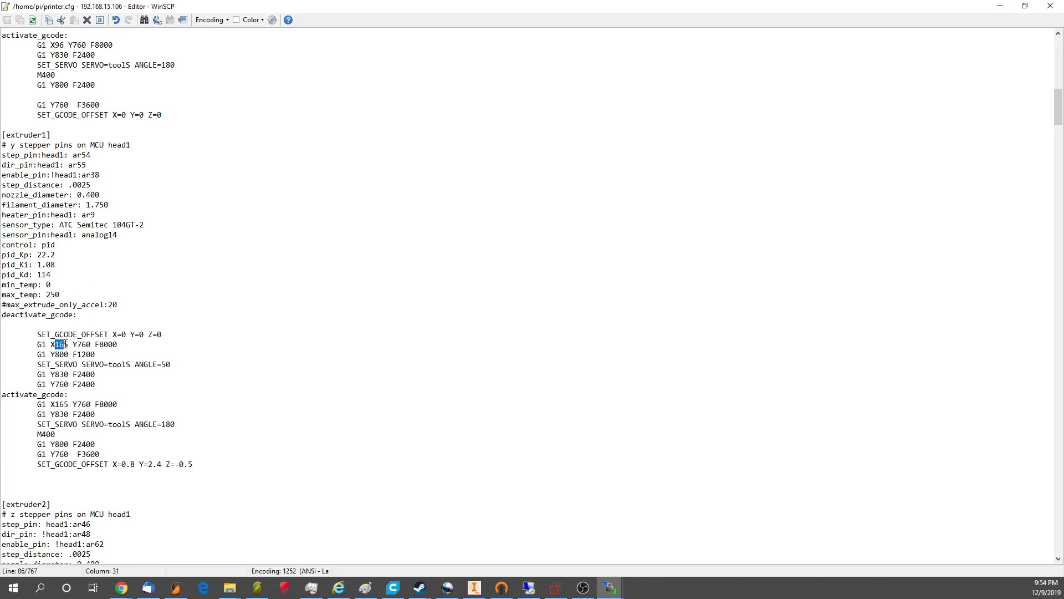
{"action": "left_click_drag", "start_coordinate": [117, 465], "coordinate": [161, 466]}
{"action": "left_click", "coordinate": [198, 466]}
{"action": "left_click", "coordinate": [146, 465]}
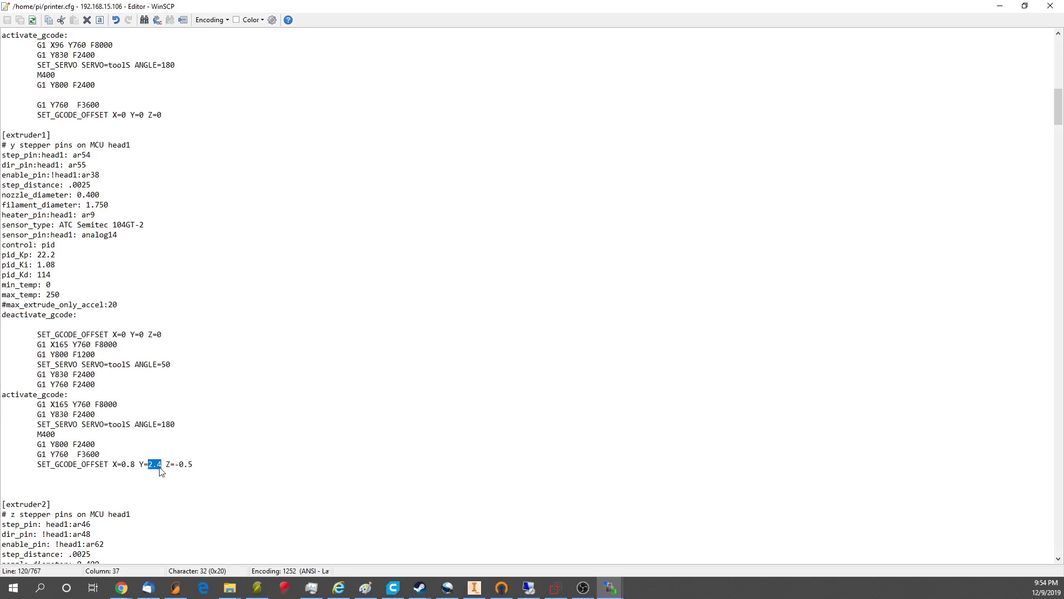
Step: Review the remaining tool definitions in printer.cfg from [extruder2] through [extruder8]
{"action": "scroll", "coordinate": [155, 454], "scroll_direction": "down", "scroll_amount": 3}
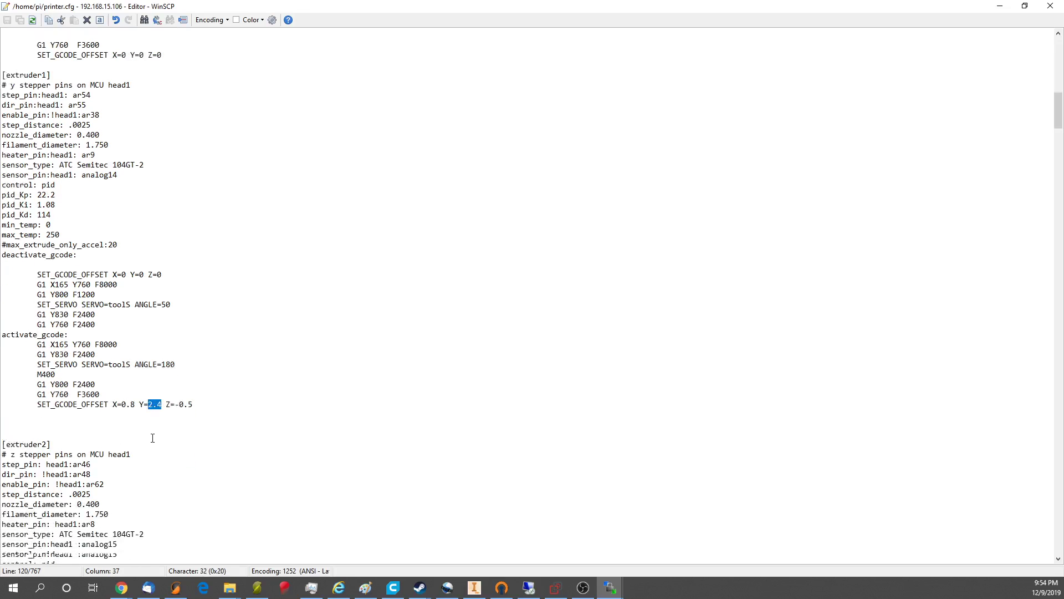
{"action": "scroll", "coordinate": [147, 434], "scroll_direction": "down", "scroll_amount": 8}
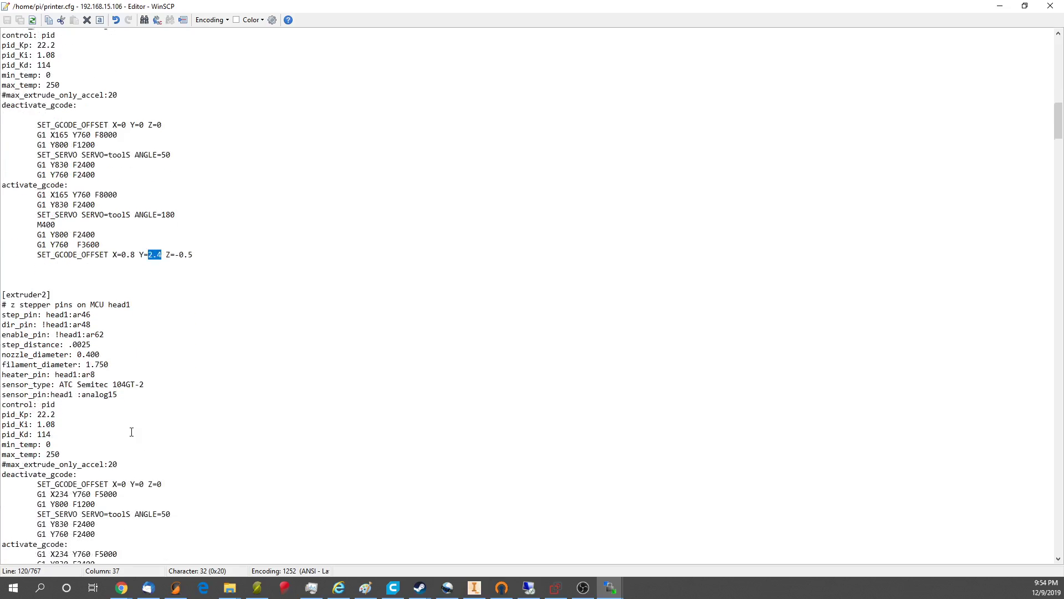
{"action": "scroll", "coordinate": [147, 343], "scroll_direction": "down", "scroll_amount": 1}
{"action": "scroll", "coordinate": [42, 170], "scroll_direction": "down", "scroll_amount": 20}
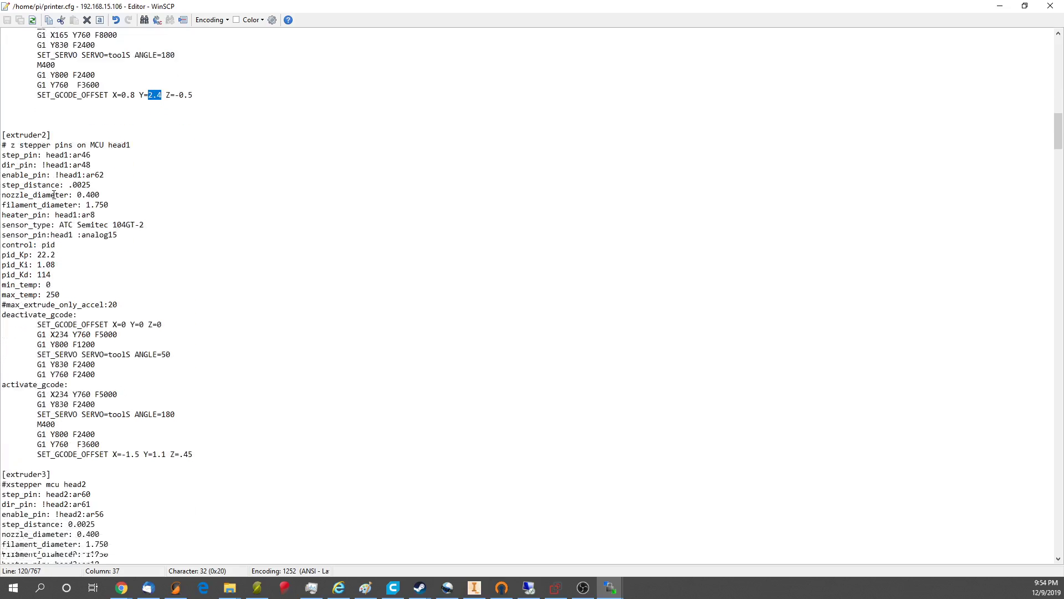
{"action": "scroll", "coordinate": [62, 222], "scroll_direction": "down", "scroll_amount": 15}
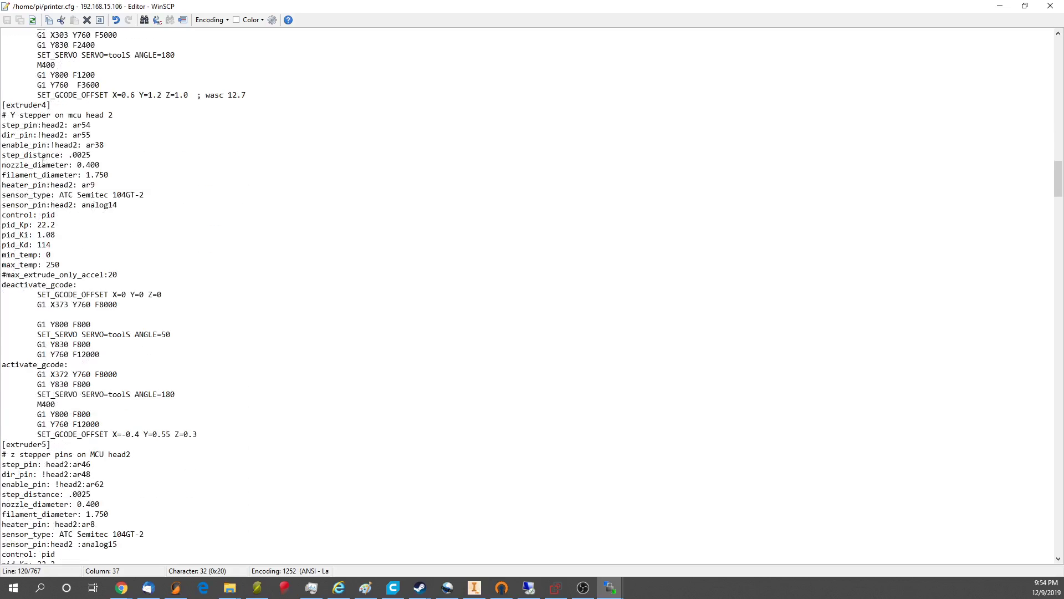
{"action": "scroll", "coordinate": [60, 200], "scroll_direction": "down", "scroll_amount": 20}
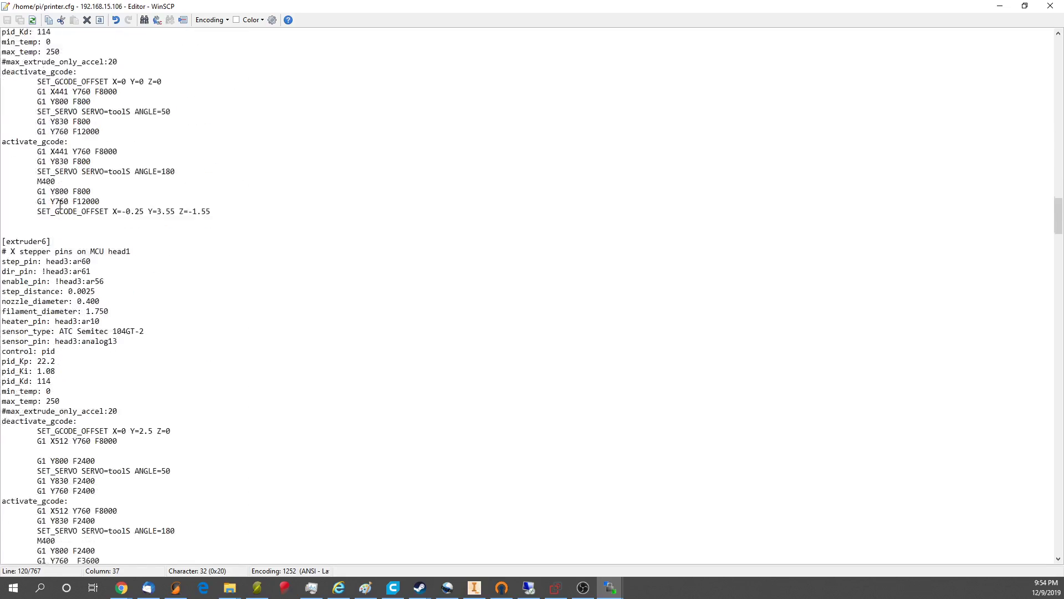
{"action": "scroll", "coordinate": [61, 206], "scroll_direction": "down", "scroll_amount": 20}
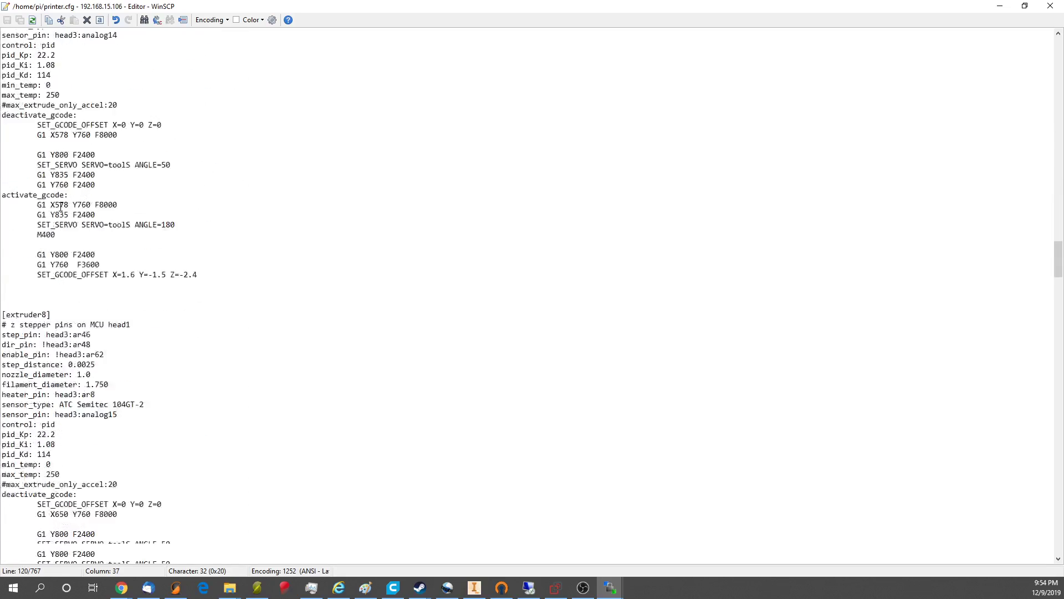
{"action": "scroll", "coordinate": [61, 207], "scroll_direction": "up", "scroll_amount": 12}
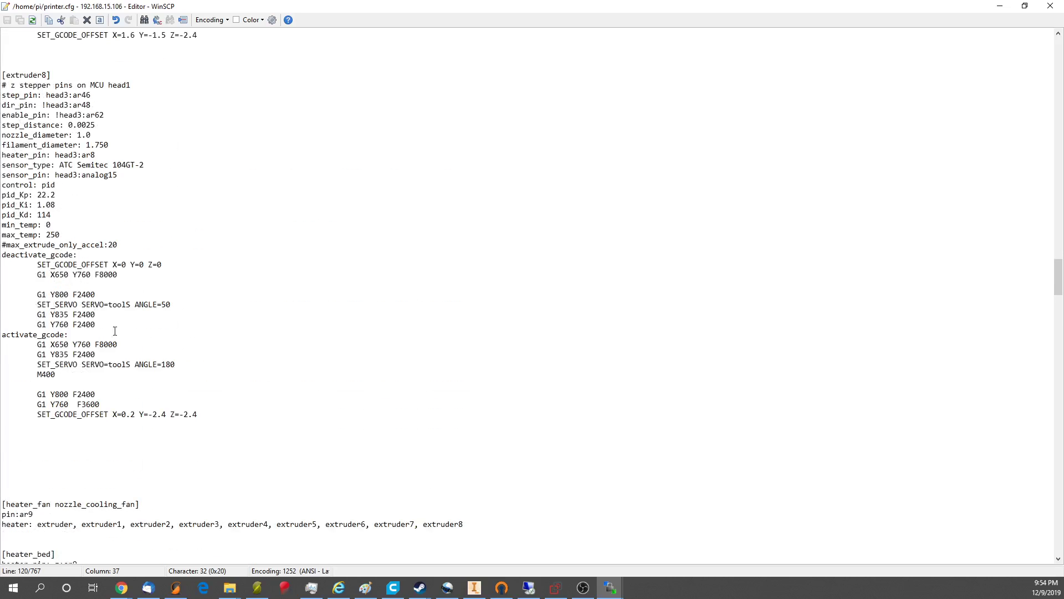
Step: Examine the [heater_fan nozzle_cooling_fan] section, highlighting its name, pin and list of extruder heaters
{"action": "scroll", "coordinate": [115, 331], "scroll_direction": "down", "scroll_amount": 7}
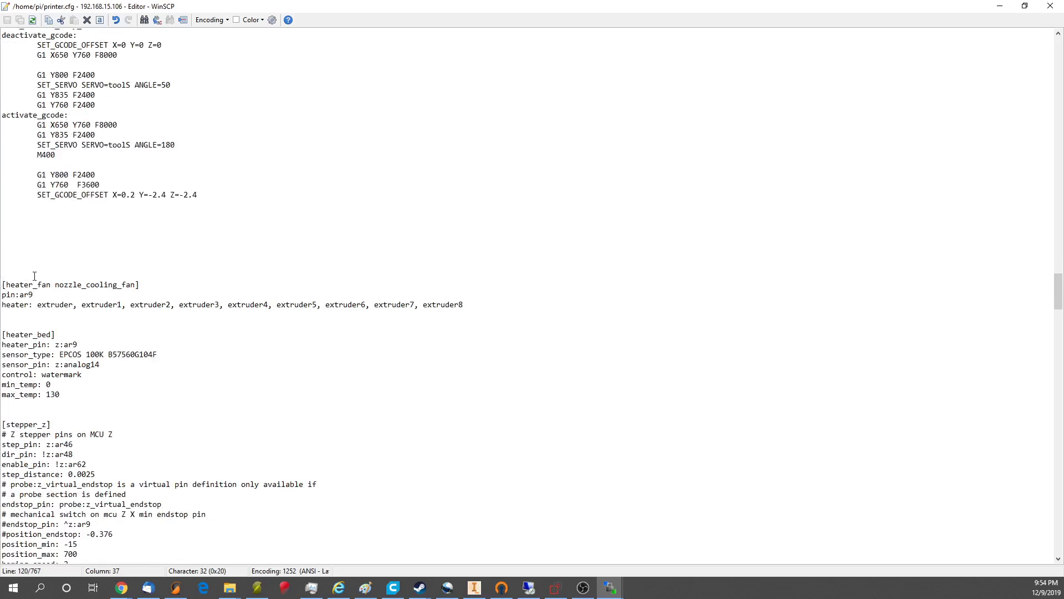
{"action": "left_click_drag", "start_coordinate": [10, 284], "coordinate": [128, 291]}
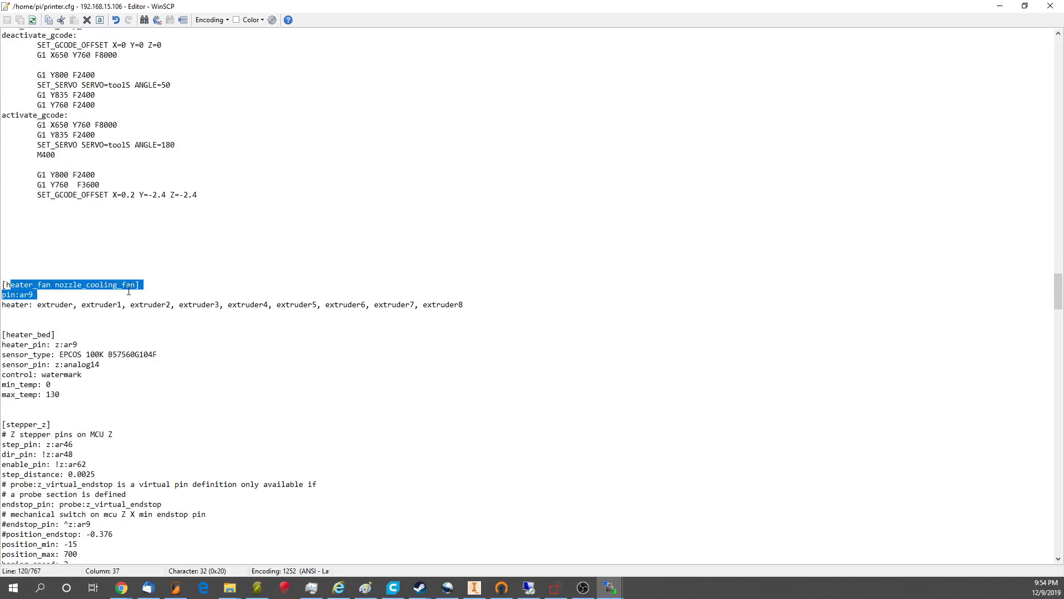
{"action": "left_click", "coordinate": [128, 285]}
{"action": "left_click_drag", "start_coordinate": [4, 297], "coordinate": [35, 295]}
{"action": "left_click", "coordinate": [39, 296]}
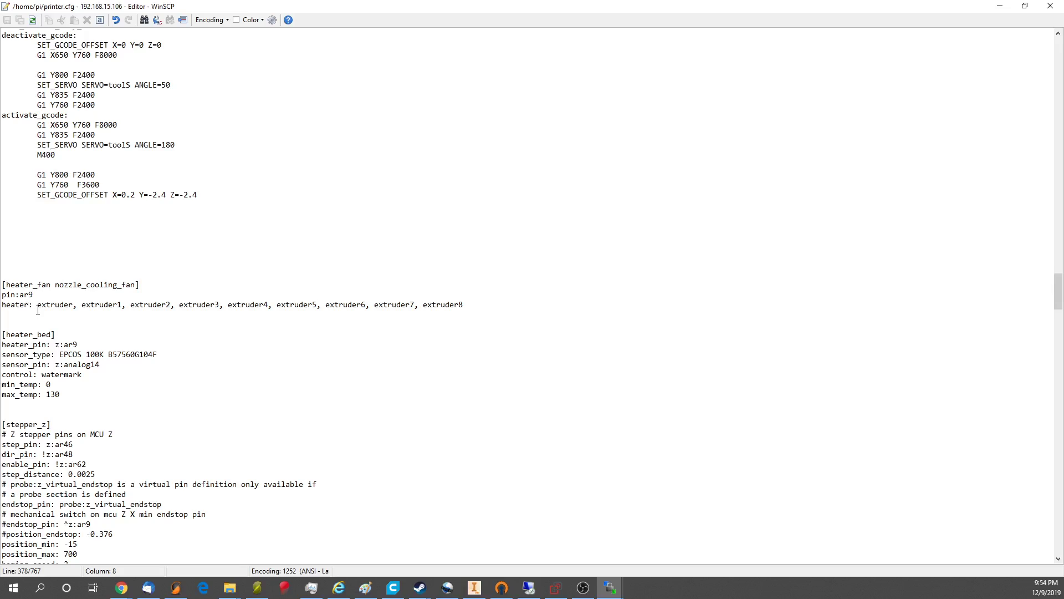
{"action": "left_click_drag", "start_coordinate": [37, 305], "coordinate": [360, 314]}
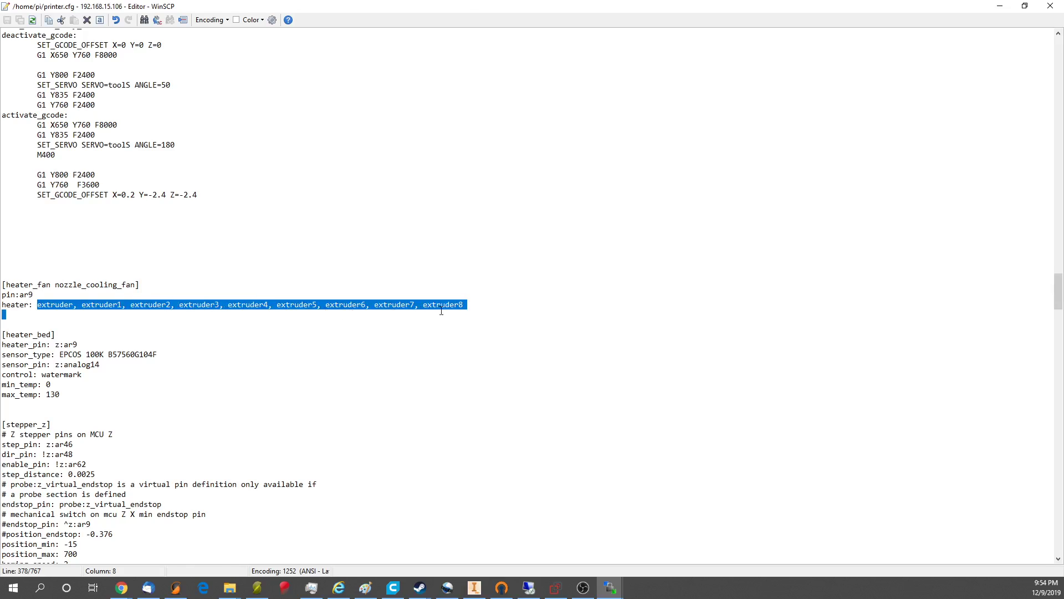
{"action": "left_click_drag", "start_coordinate": [441, 312], "coordinate": [465, 304]}
{"action": "left_click", "coordinate": [468, 304]}
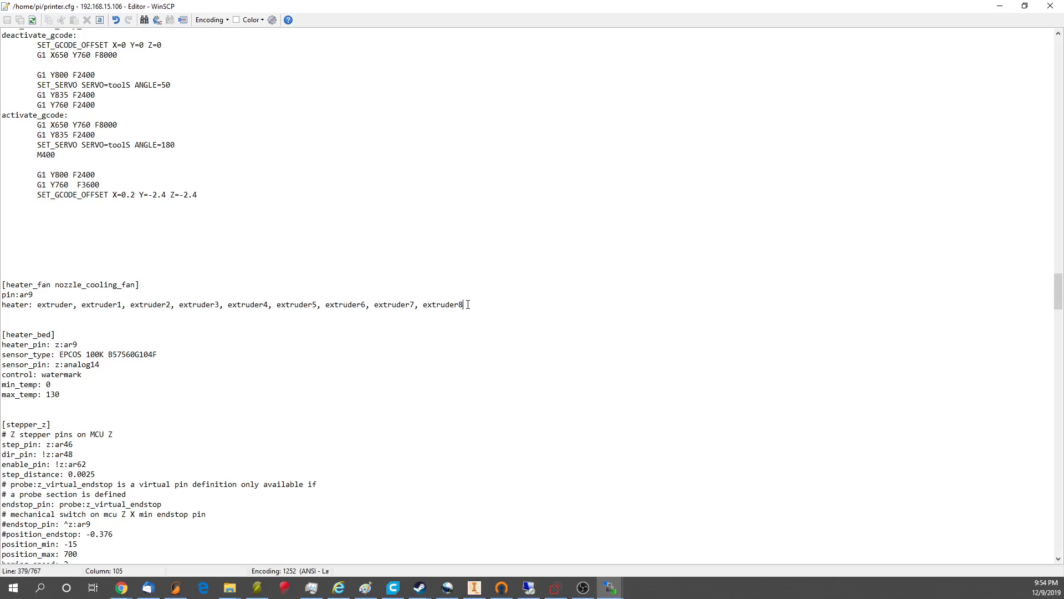
Step: Examine the [heater_bed] section, highlighting its watermark control setting
{"action": "scroll", "coordinate": [151, 302], "scroll_direction": "down", "scroll_amount": 4}
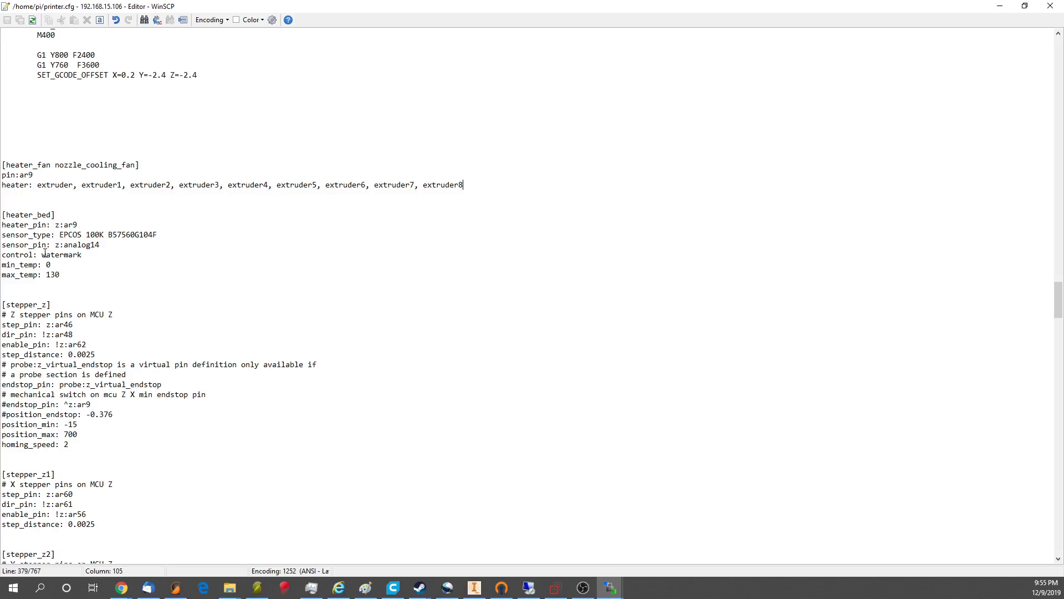
{"action": "mouse_move", "coordinate": [43, 255]}
{"action": "left_mouse_down"}
{"action": "mouse_move", "coordinate": [85, 257]}
{"action": "mouse_move", "coordinate": [33, 255]}
{"action": "left_mouse_up"}
{"action": "left_click", "coordinate": [85, 257]}
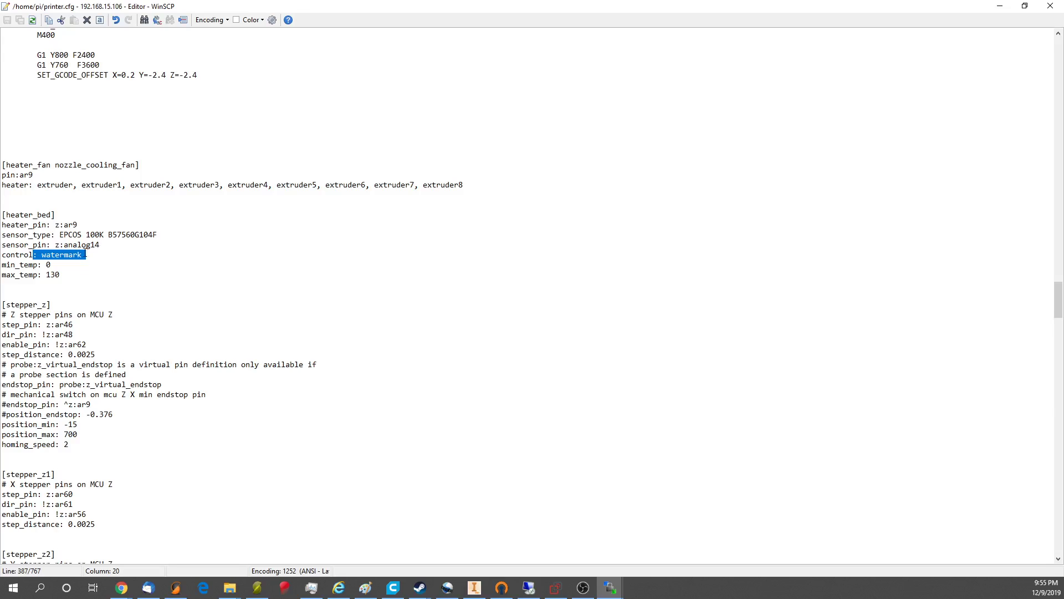
{"action": "scroll", "coordinate": [111, 243], "scroll_direction": "down", "scroll_amount": 1}
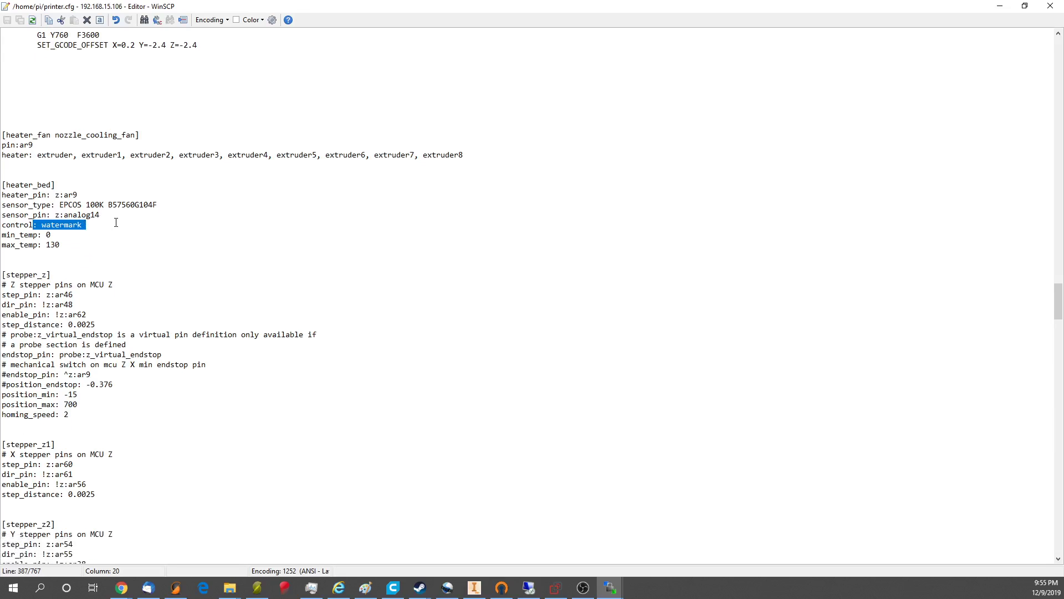
Step: Examine the [stepper_z] through [stepper_z3] sections, highlighting the comment on the Z stepper pins of MCU Z
{"action": "scroll", "coordinate": [115, 222], "scroll_direction": "down", "scroll_amount": 4}
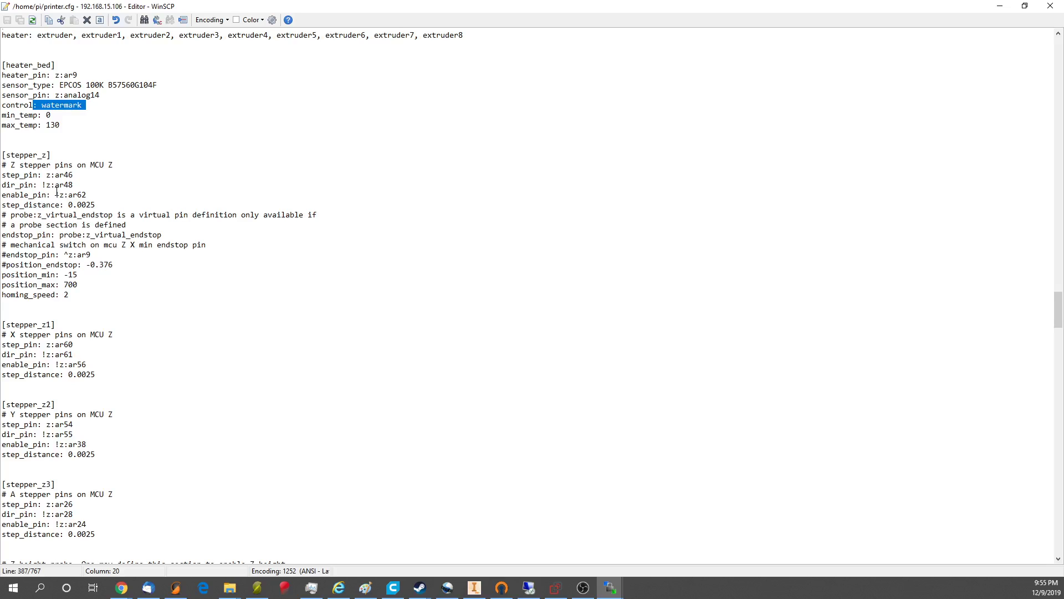
{"action": "scroll", "coordinate": [100, 271], "scroll_direction": "down", "scroll_amount": 2}
{"action": "scroll", "coordinate": [97, 274], "scroll_direction": "up", "scroll_amount": 1}
{"action": "scroll", "coordinate": [97, 273], "scroll_direction": "down", "scroll_amount": 1}
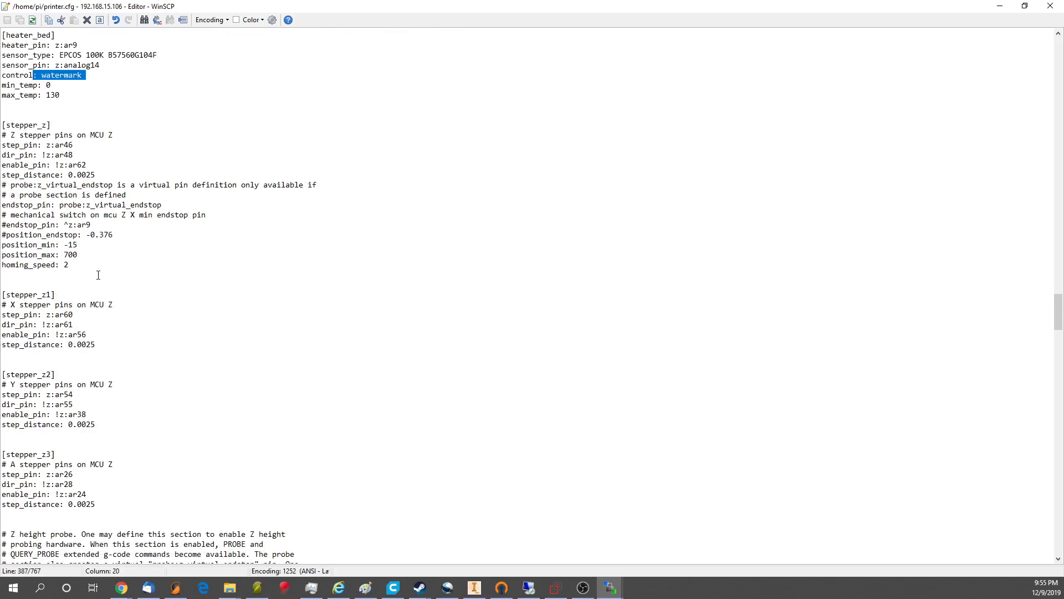
{"action": "scroll", "coordinate": [98, 274], "scroll_direction": "up", "scroll_amount": 1}
{"action": "scroll", "coordinate": [97, 275], "scroll_direction": "down", "scroll_amount": 1}
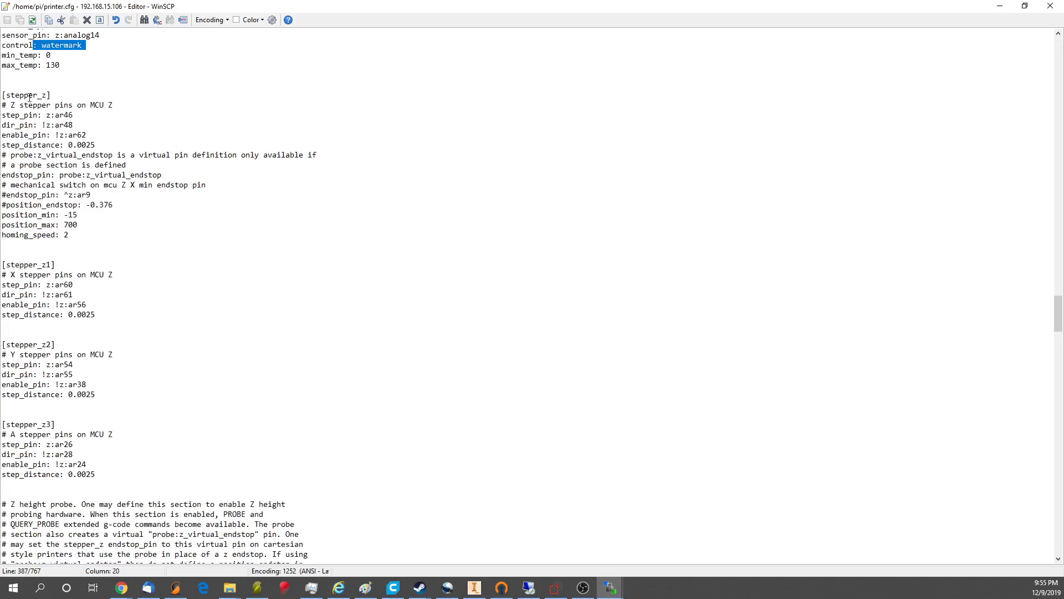
{"action": "left_click_drag", "start_coordinate": [2, 105], "coordinate": [77, 115]}
{"action": "left_click", "coordinate": [122, 103]}
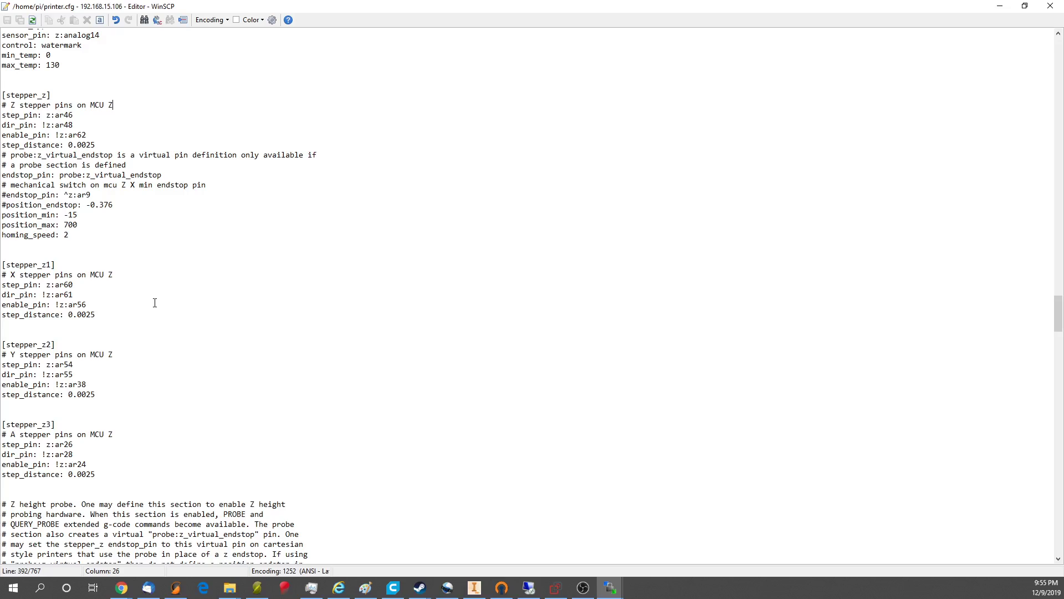
{"action": "scroll", "coordinate": [160, 303], "scroll_direction": "down", "scroll_amount": 1}
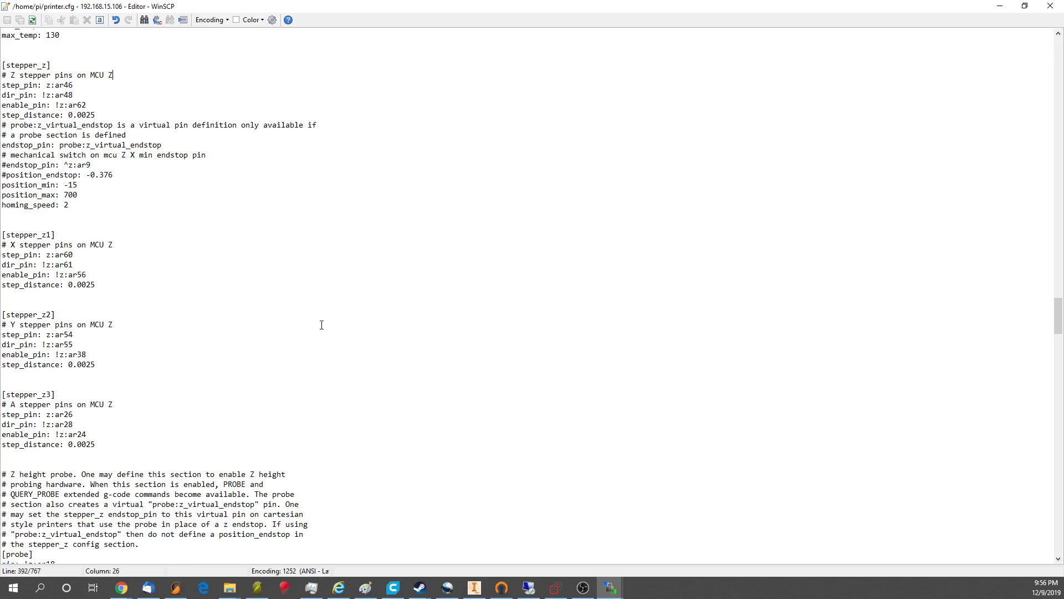
Step: Examine the [probe] section, highlighting its z_offset value, and the commented-out [bltouch] section below it
{"action": "scroll", "coordinate": [321, 323], "scroll_direction": "down", "scroll_amount": 3}
{"action": "scroll", "coordinate": [325, 311], "scroll_direction": "down", "scroll_amount": 5}
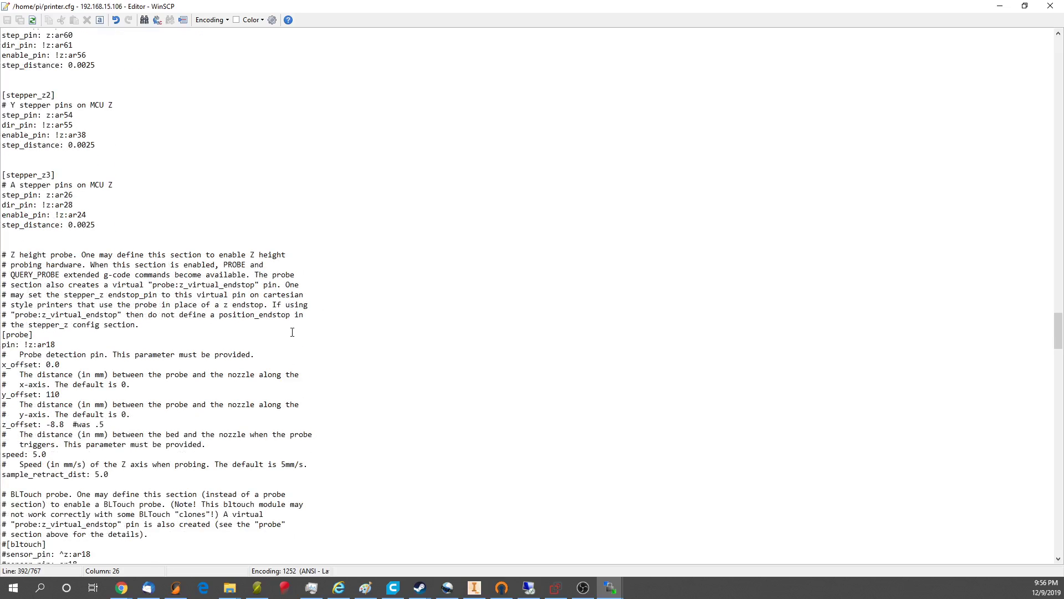
{"action": "left_click_drag", "start_coordinate": [51, 215], "coordinate": [85, 404]}
{"action": "left_click", "coordinate": [89, 374]}
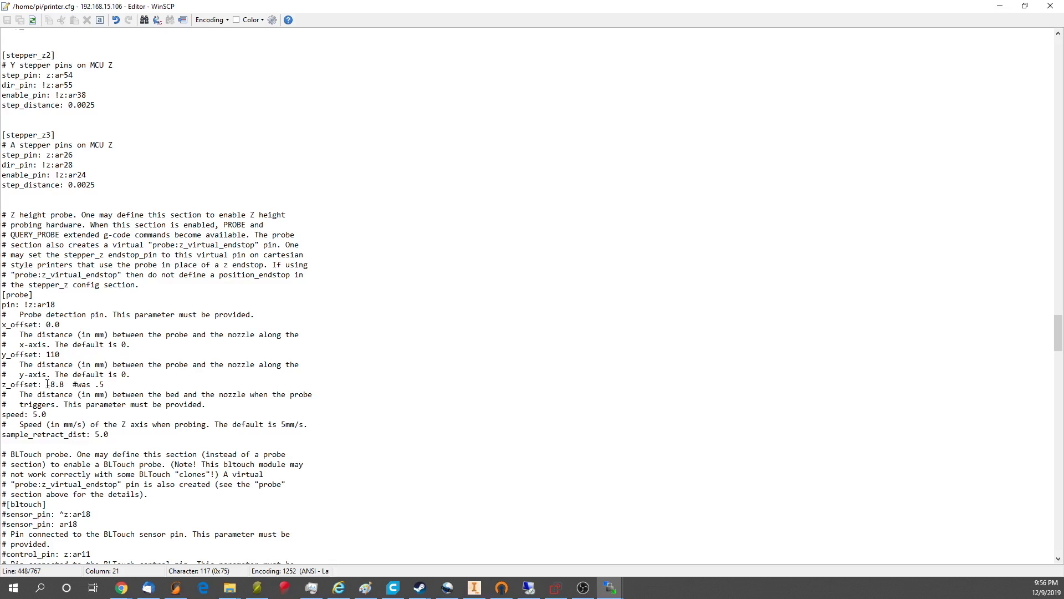
{"action": "left_click_drag", "start_coordinate": [46, 384], "coordinate": [65, 384]}
{"action": "scroll", "coordinate": [85, 407], "scroll_direction": "down", "scroll_amount": 11}
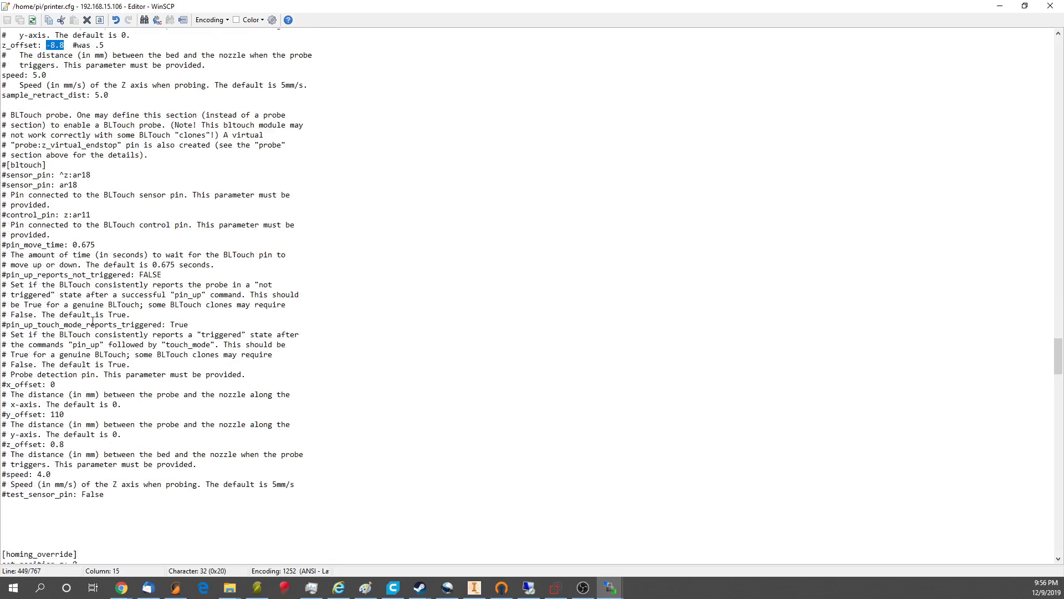
{"action": "scroll", "coordinate": [57, 153], "scroll_direction": "down", "scroll_amount": 1}
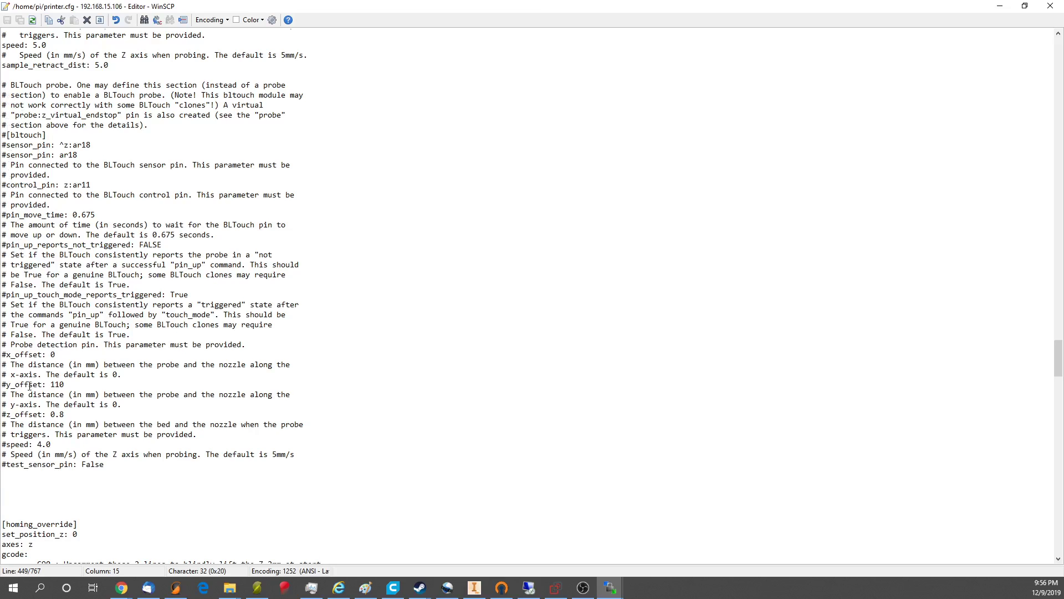
Step: Examine the first part of the [homing_override] gcode, highlighting the initial lift and homing lines and the probe pickup moves
{"action": "scroll", "coordinate": [29, 386], "scroll_direction": "down", "scroll_amount": 8}
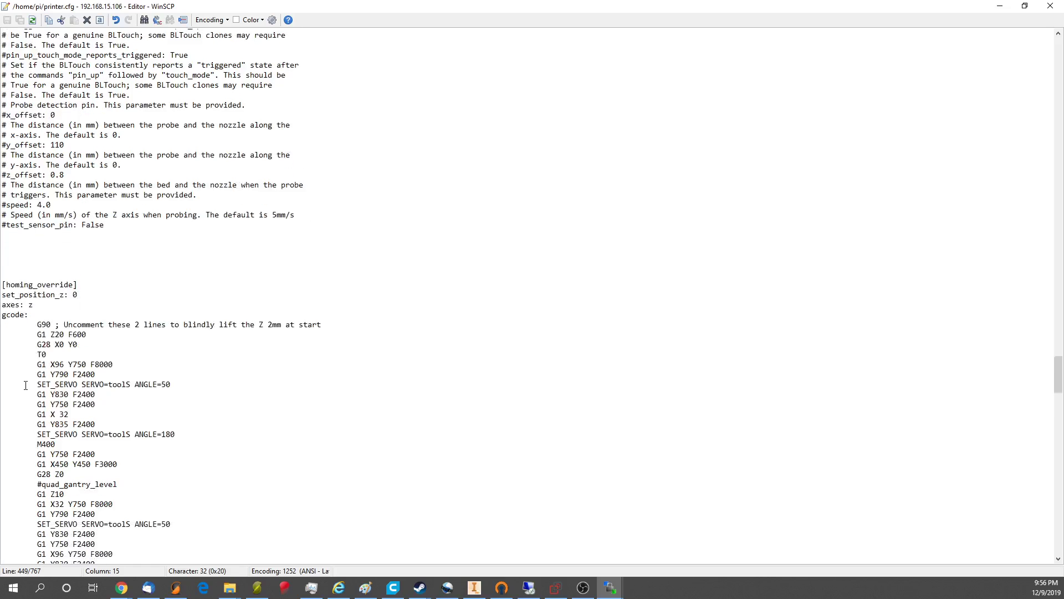
{"action": "scroll", "coordinate": [26, 384], "scroll_direction": "down", "scroll_amount": 4}
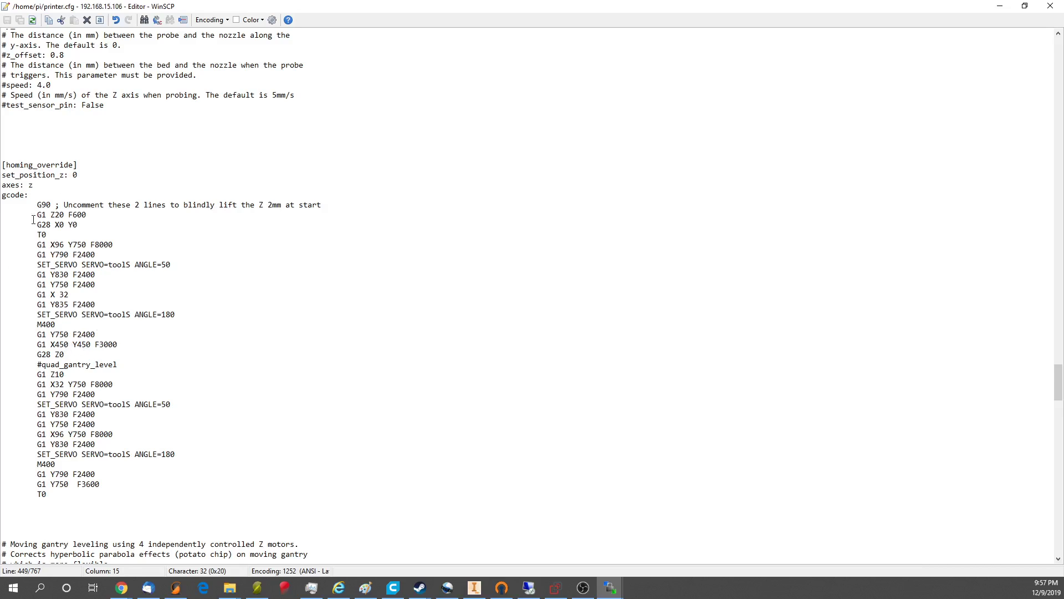
{"action": "left_click_drag", "start_coordinate": [42, 205], "coordinate": [47, 235]}
{"action": "left_click", "coordinate": [60, 215]}
{"action": "left_click_drag", "start_coordinate": [46, 295], "coordinate": [120, 347]}
{"action": "left_click", "coordinate": [31, 325]}
{"action": "left_click", "coordinate": [102, 353]}
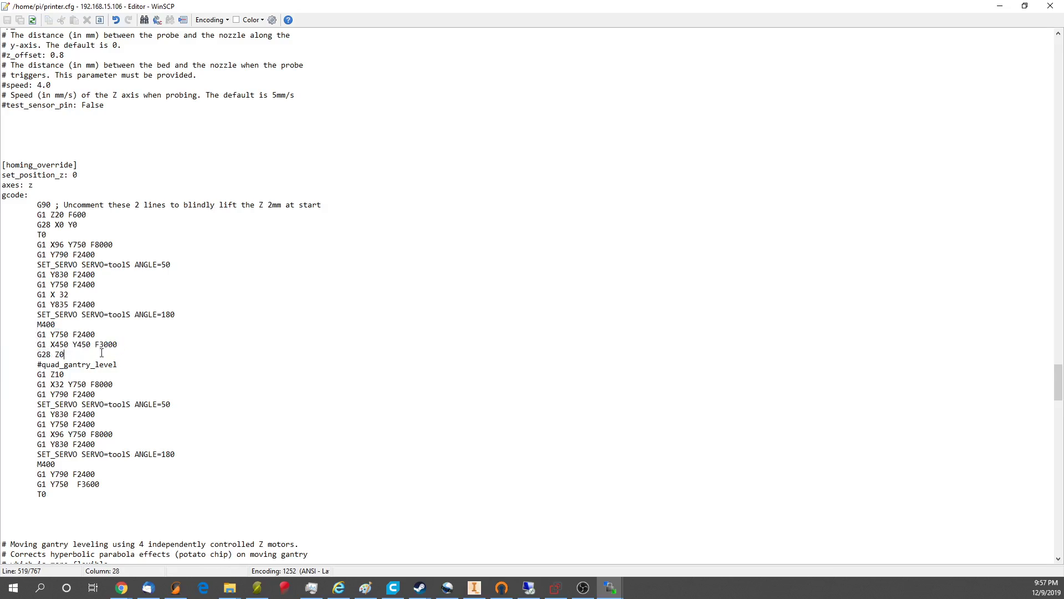
Step: Review the rest of the [homing_override] gcode, highlighting the G28 Z0 line and the final T0
{"action": "left_click_drag", "start_coordinate": [35, 355], "coordinate": [74, 355]}
{"action": "left_click", "coordinate": [74, 356]}
{"action": "scroll", "coordinate": [73, 355], "scroll_direction": "down", "scroll_amount": 3}
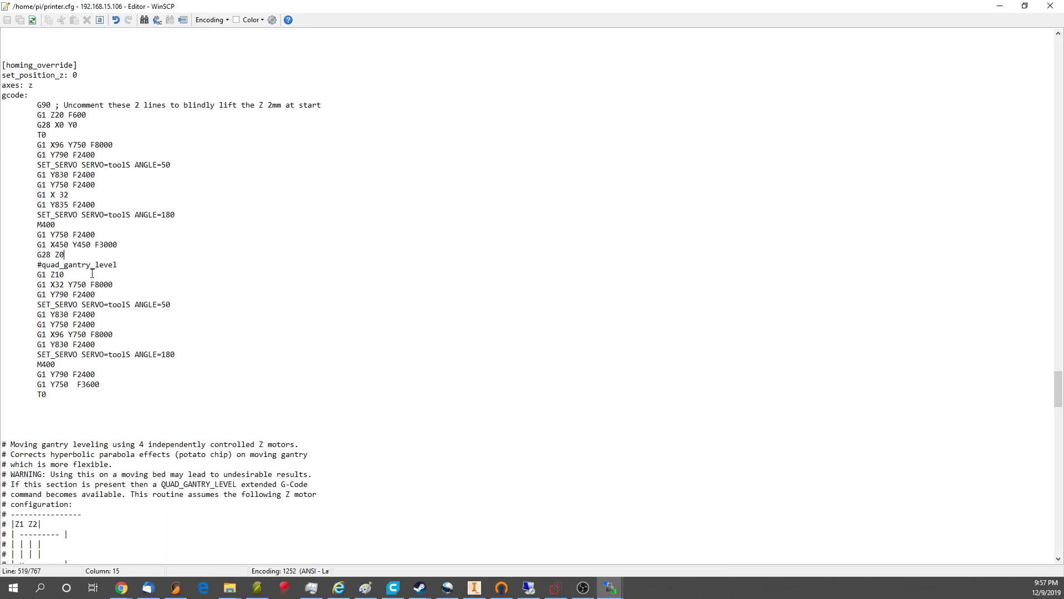
{"action": "scroll", "coordinate": [92, 273], "scroll_direction": "down", "scroll_amount": 1}
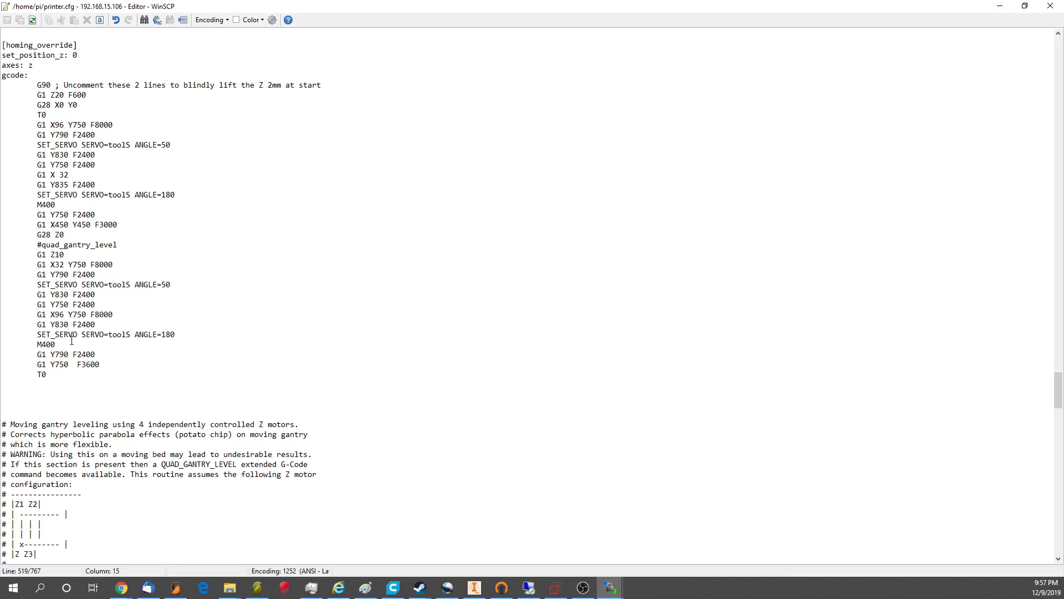
{"action": "double_click", "coordinate": [42, 374]}
{"action": "left_click", "coordinate": [54, 376]}
{"action": "double_click", "coordinate": [44, 374]}
{"action": "left_click", "coordinate": [49, 375]}
Step: Examine the [quad_gantry_level] section, highlighting the gantry_corners coordinates and the four probing points
{"action": "scroll", "coordinate": [184, 338], "scroll_direction": "down", "scroll_amount": 9}
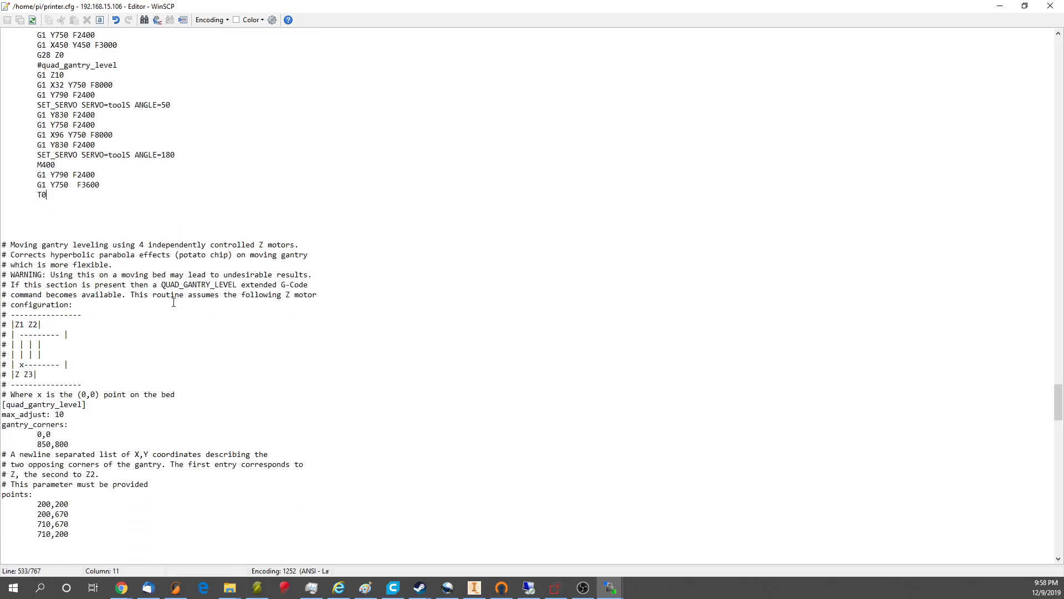
{"action": "scroll", "coordinate": [116, 228], "scroll_direction": "down", "scroll_amount": 3}
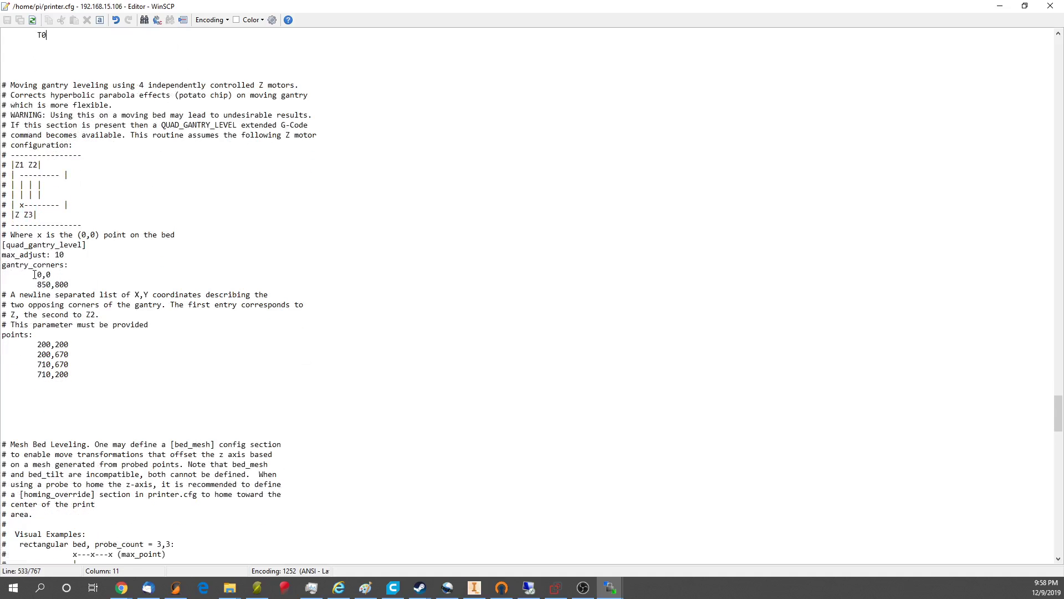
{"action": "left_click_drag", "start_coordinate": [32, 274], "coordinate": [66, 286]}
{"action": "left_click", "coordinate": [70, 285]}
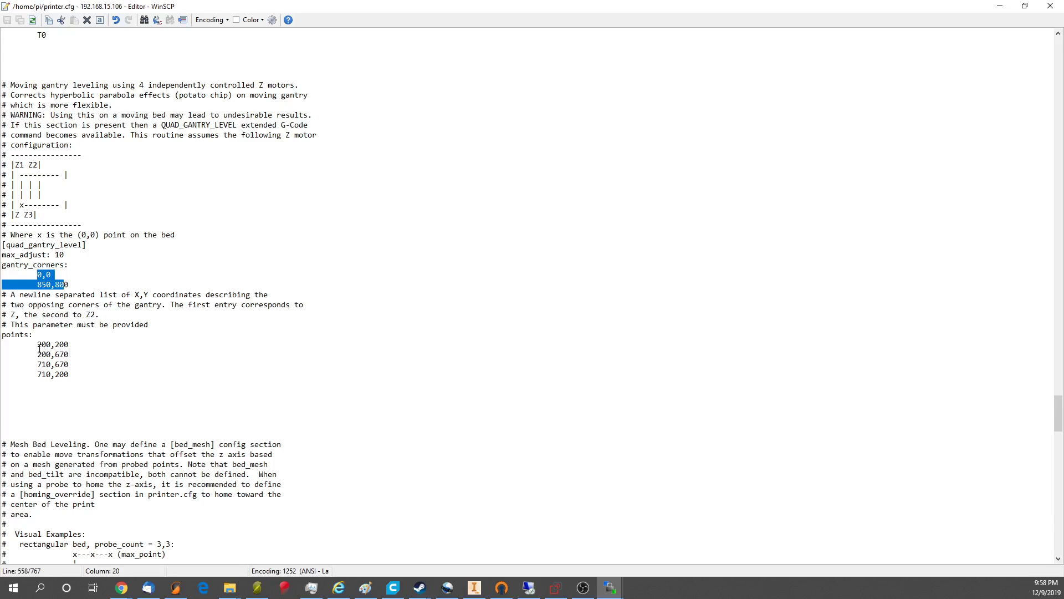
{"action": "mouse_move", "coordinate": [37, 344]}
{"action": "left_mouse_down"}
{"action": "mouse_move", "coordinate": [22, 355]}
{"action": "mouse_move", "coordinate": [61, 385]}
{"action": "mouse_move", "coordinate": [74, 372]}
{"action": "mouse_move", "coordinate": [38, 344]}
{"action": "left_mouse_up"}
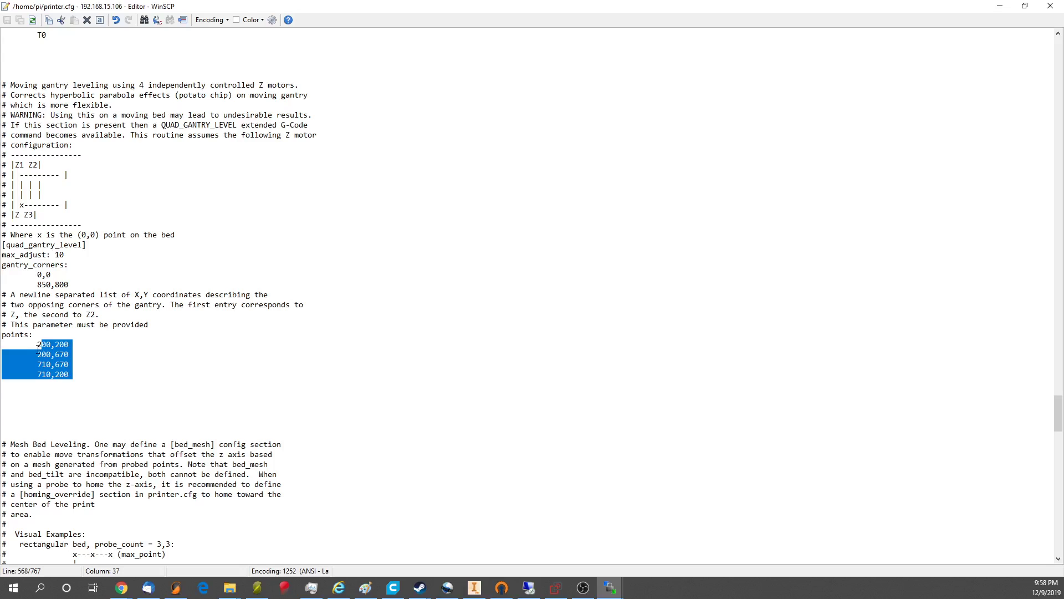
{"action": "left_click", "coordinate": [34, 344]}
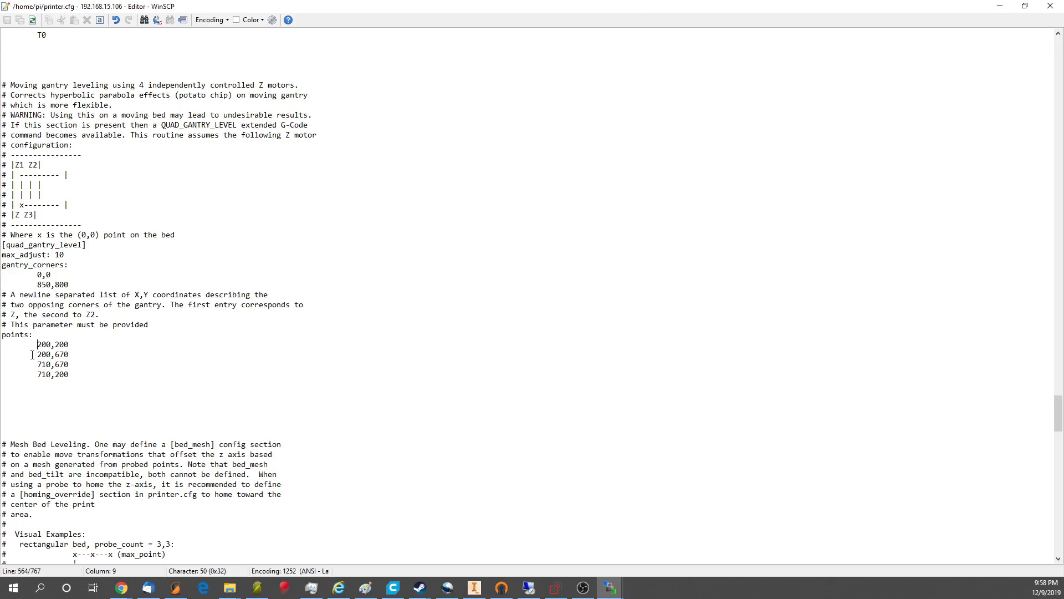
Step: Review the mesh bed leveling settings, highlighting the probe_count value
{"action": "scroll", "coordinate": [83, 368], "scroll_direction": "down", "scroll_amount": 6}
{"action": "scroll", "coordinate": [103, 334], "scroll_direction": "down", "scroll_amount": 19}
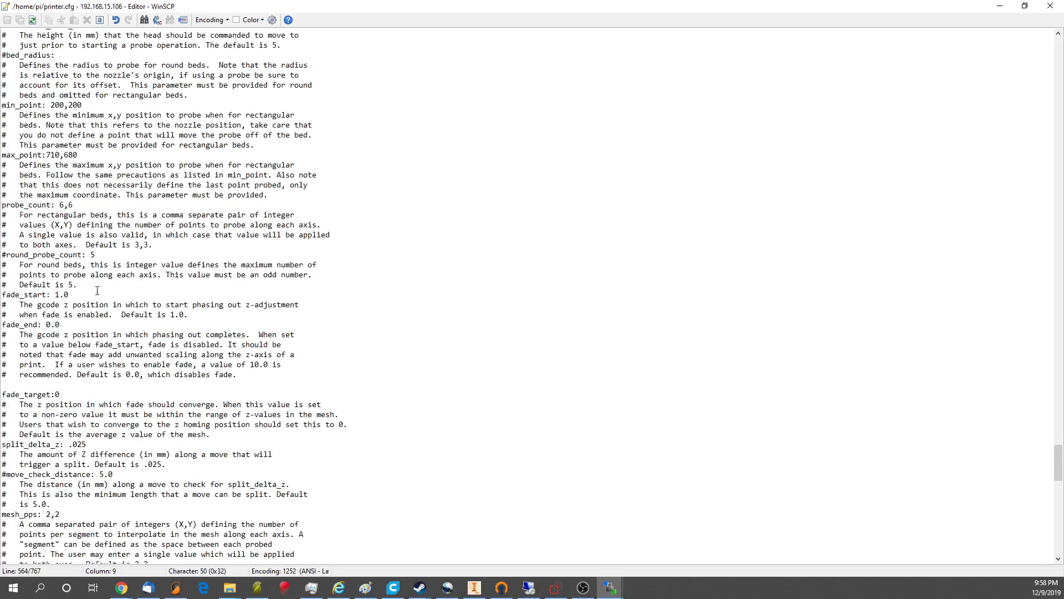
{"action": "mouse_move", "coordinate": [60, 205]}
{"action": "left_mouse_down"}
{"action": "mouse_move", "coordinate": [77, 205]}
{"action": "mouse_move", "coordinate": [62, 214]}
{"action": "mouse_move", "coordinate": [73, 205]}
{"action": "mouse_move", "coordinate": [59, 205]}
{"action": "left_mouse_up"}
{"action": "left_click", "coordinate": [55, 205]}
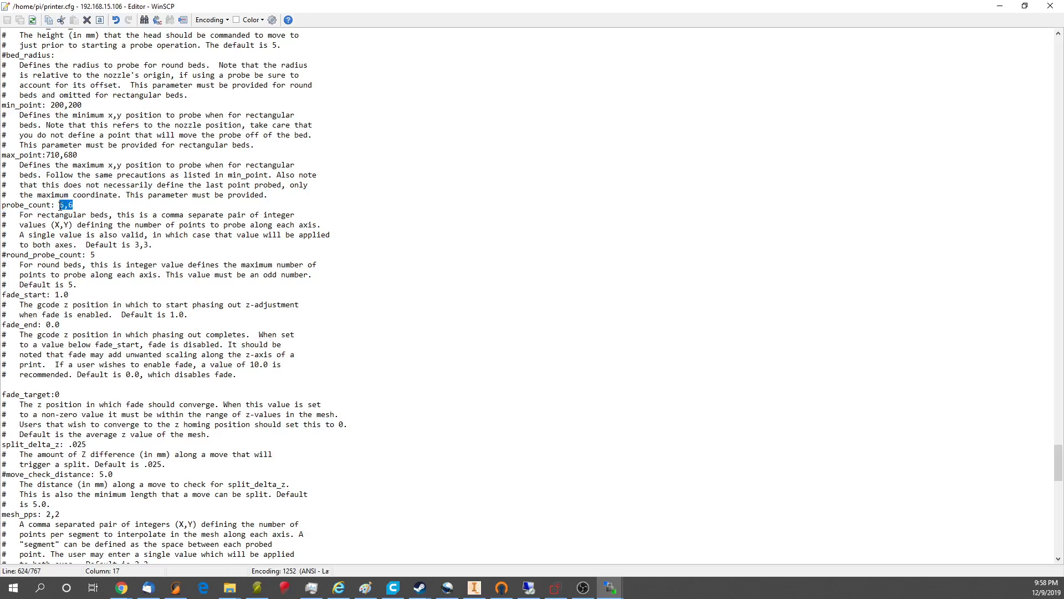
{"action": "scroll", "coordinate": [60, 205], "scroll_direction": "down", "scroll_amount": 8}
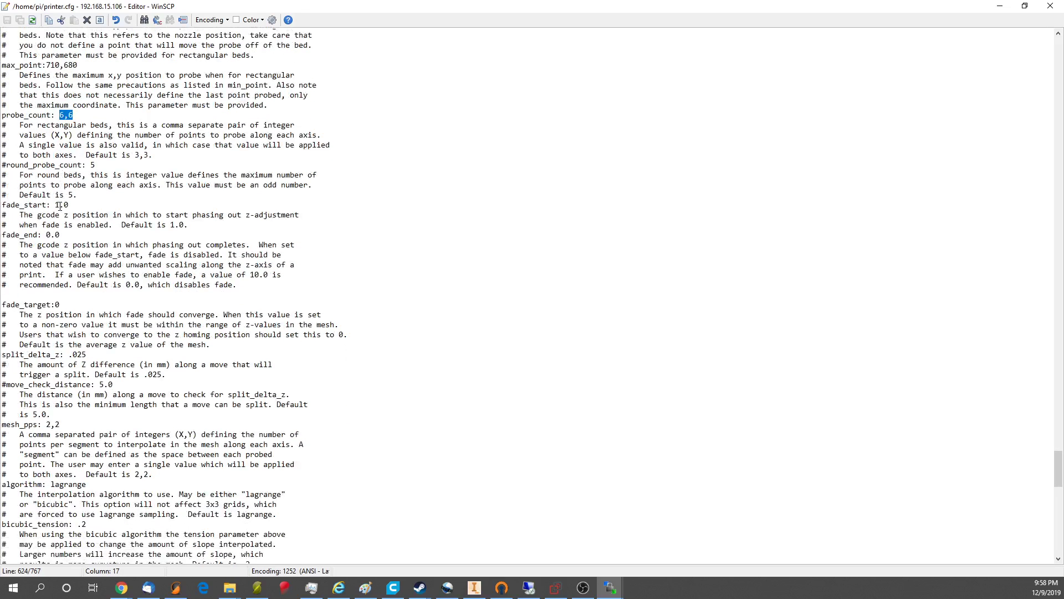
Step: Examine the five [mcu] sections, highlighting their serial paths and pin_map lines
{"action": "scroll", "coordinate": [60, 207], "scroll_direction": "down", "scroll_amount": 11}
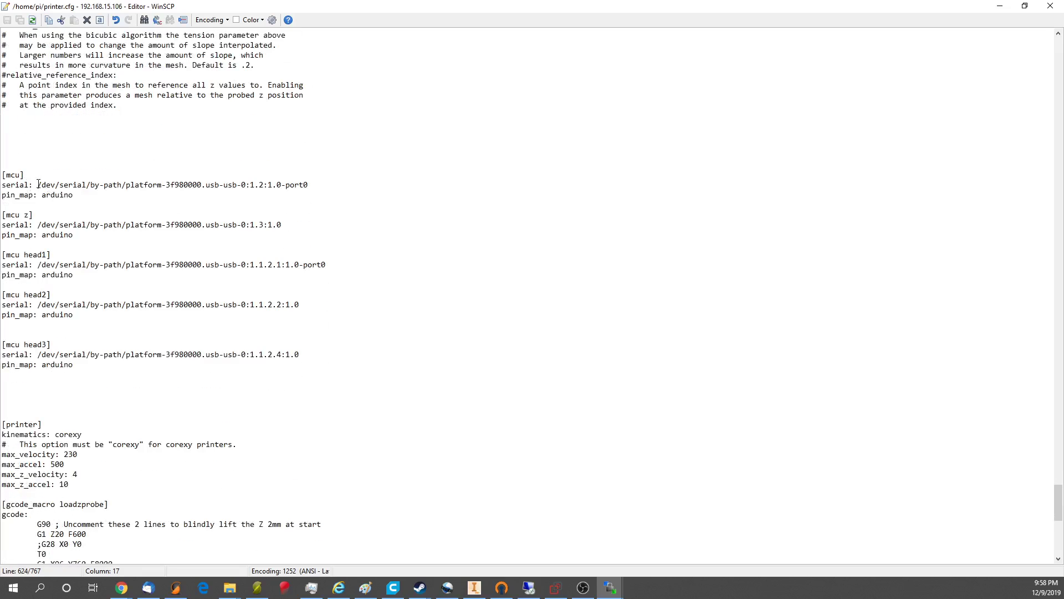
{"action": "left_click_drag", "start_coordinate": [37, 185], "coordinate": [100, 364]}
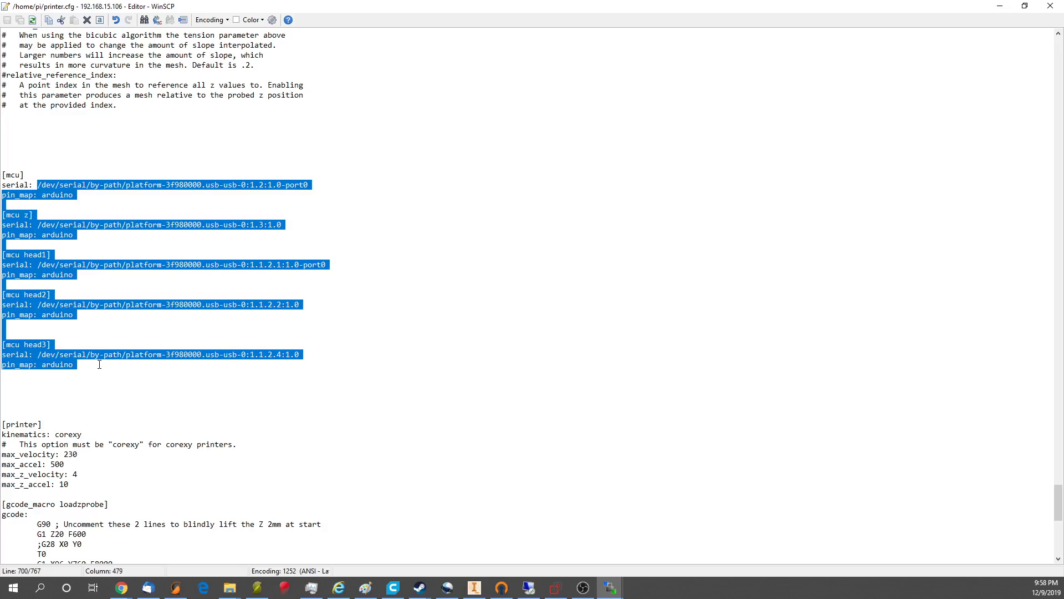
{"action": "left_click", "coordinate": [100, 367]}
{"action": "left_click_drag", "start_coordinate": [39, 185], "coordinate": [112, 363]}
{"action": "left_click", "coordinate": [113, 355]}
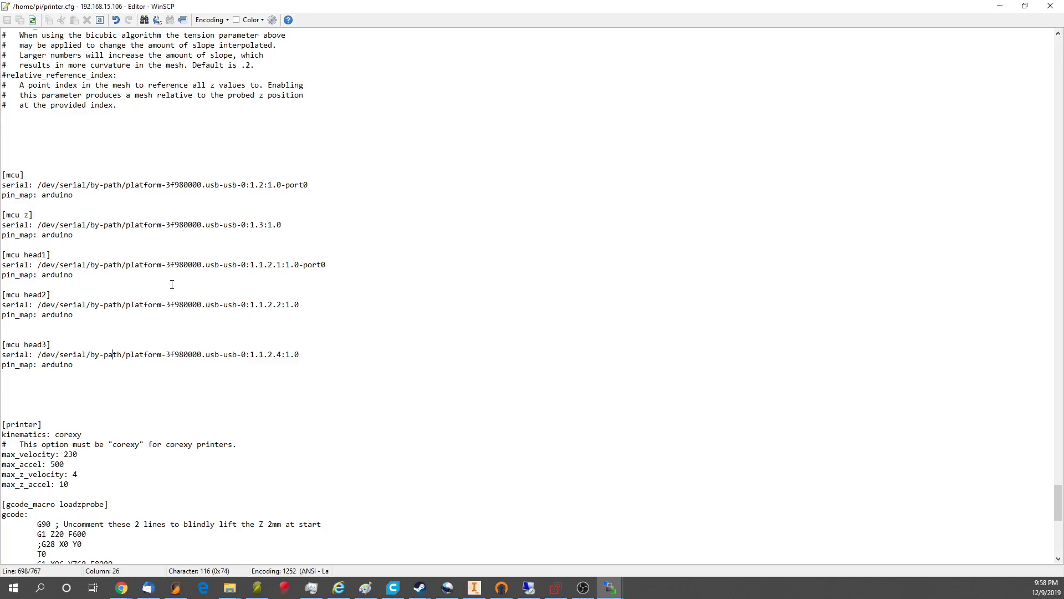
Step: Examine the [printer] section, highlighting the corexy kinematics and the velocity and acceleration limits
{"action": "scroll", "coordinate": [171, 305], "scroll_direction": "down", "scroll_amount": 3}
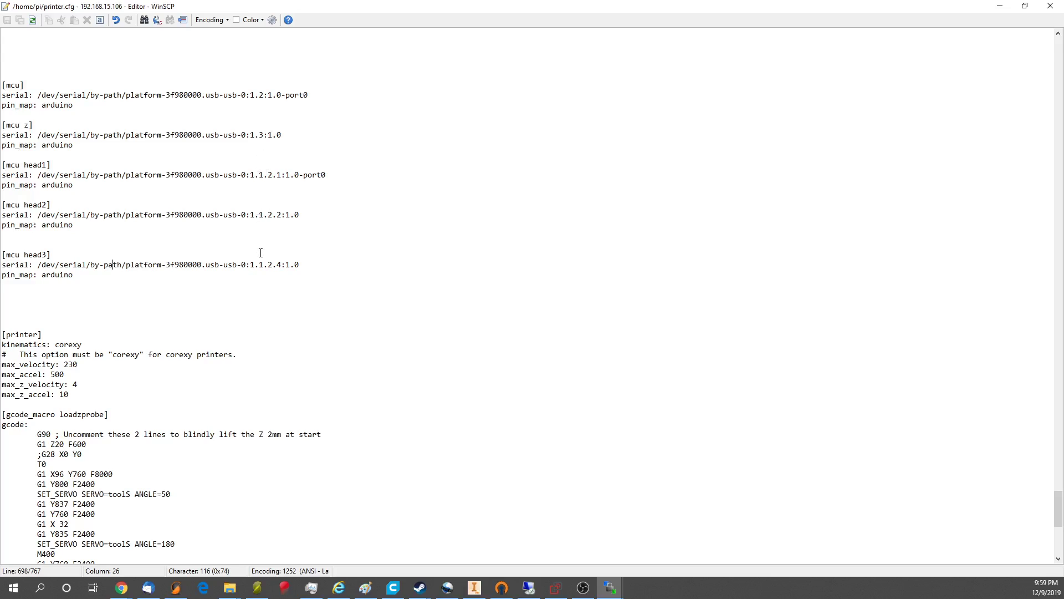
{"action": "scroll", "coordinate": [260, 253], "scroll_direction": "down", "scroll_amount": 4}
{"action": "left_click_drag", "start_coordinate": [68, 225], "coordinate": [3, 274]}
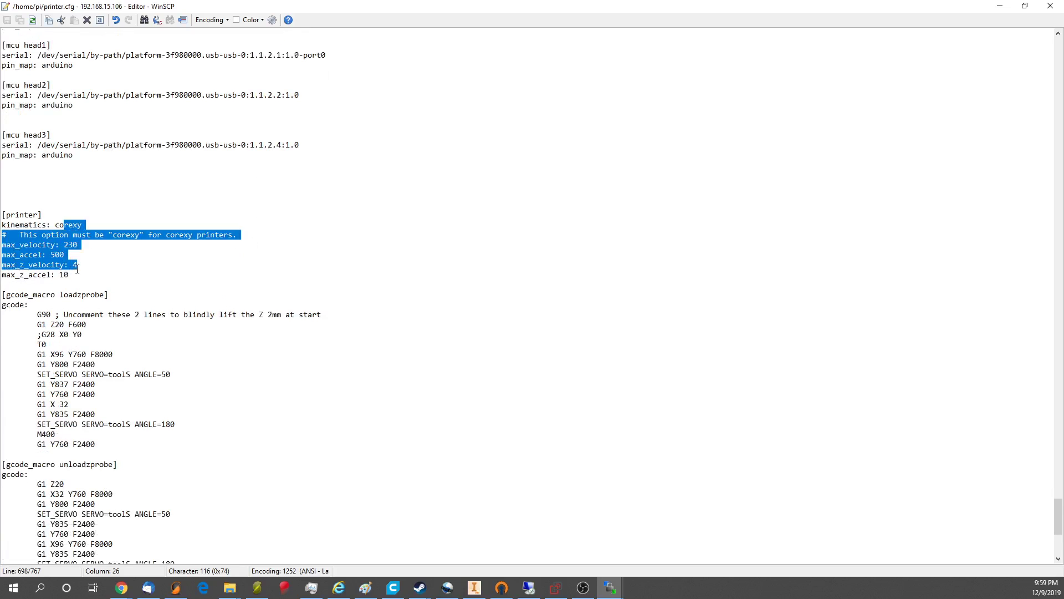
{"action": "left_click", "coordinate": [22, 284]}
Step: Examine the loadzprobe and unloadzprobe gcode macros, highlighting the loadzprobe name, and view the SAVE_CONFIG block below them
{"action": "scroll", "coordinate": [84, 250], "scroll_direction": "down", "scroll_amount": 2}
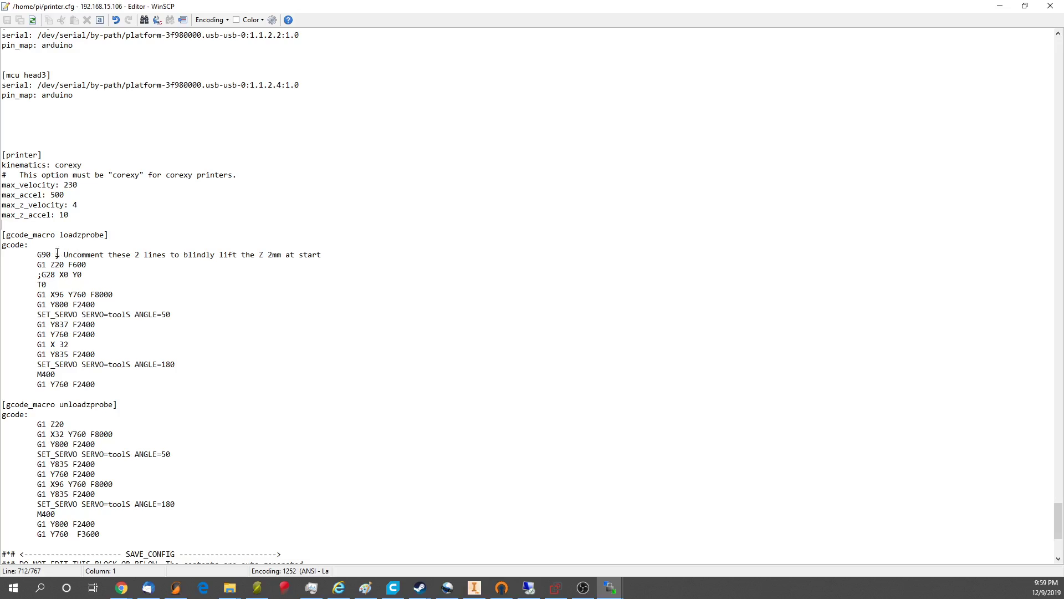
{"action": "left_click_drag", "start_coordinate": [56, 234], "coordinate": [90, 234]}
{"action": "scroll", "coordinate": [72, 350], "scroll_direction": "down", "scroll_amount": 1}
{"action": "scroll", "coordinate": [71, 350], "scroll_direction": "down", "scroll_amount": 6}
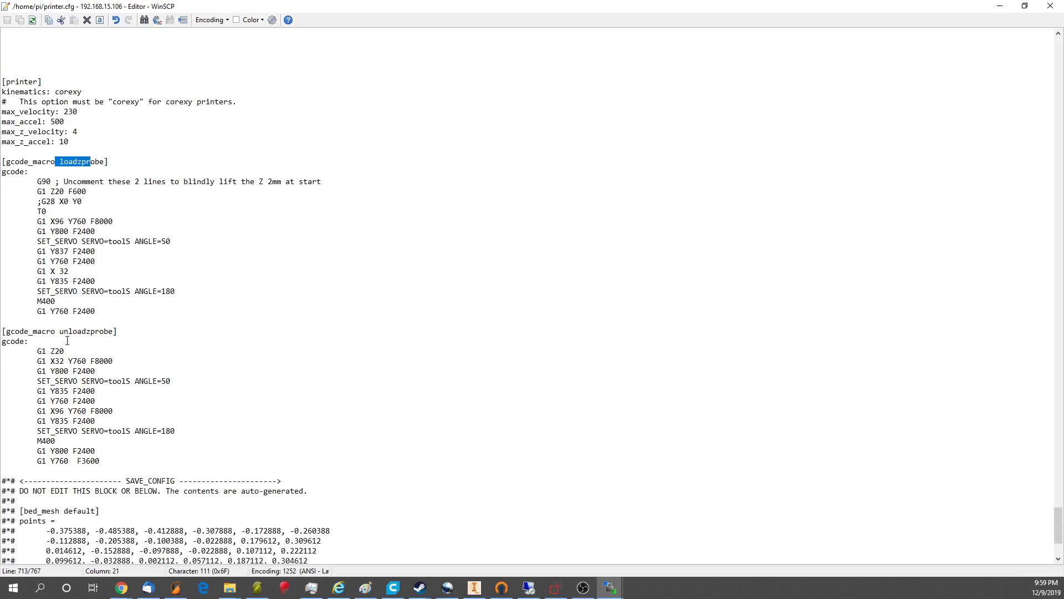
{"action": "scroll", "coordinate": [57, 304], "scroll_direction": "up", "scroll_amount": 4}
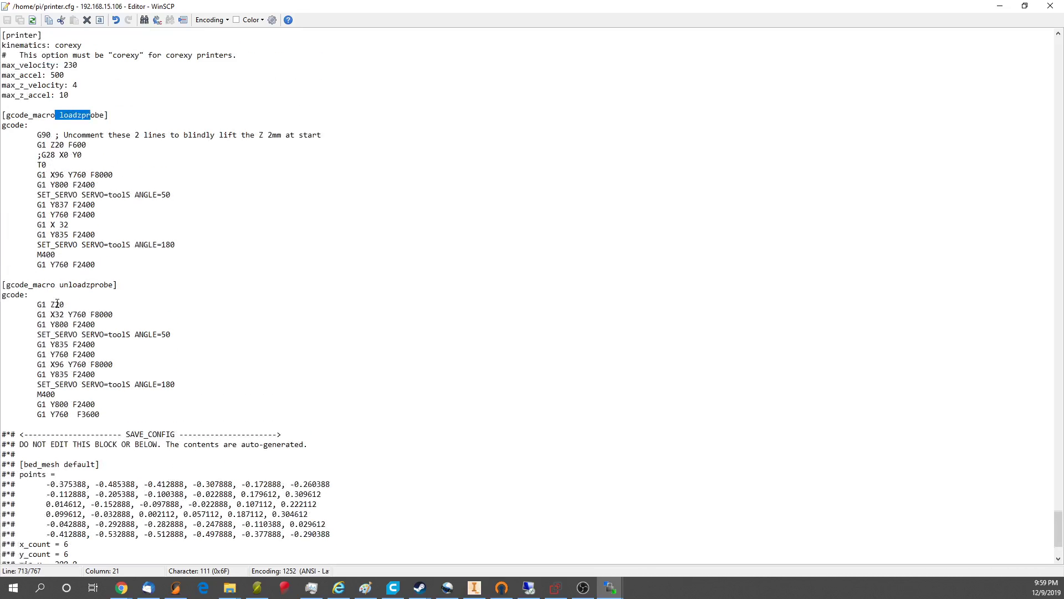
{"action": "scroll", "coordinate": [57, 305], "scroll_direction": "down", "scroll_amount": 2}
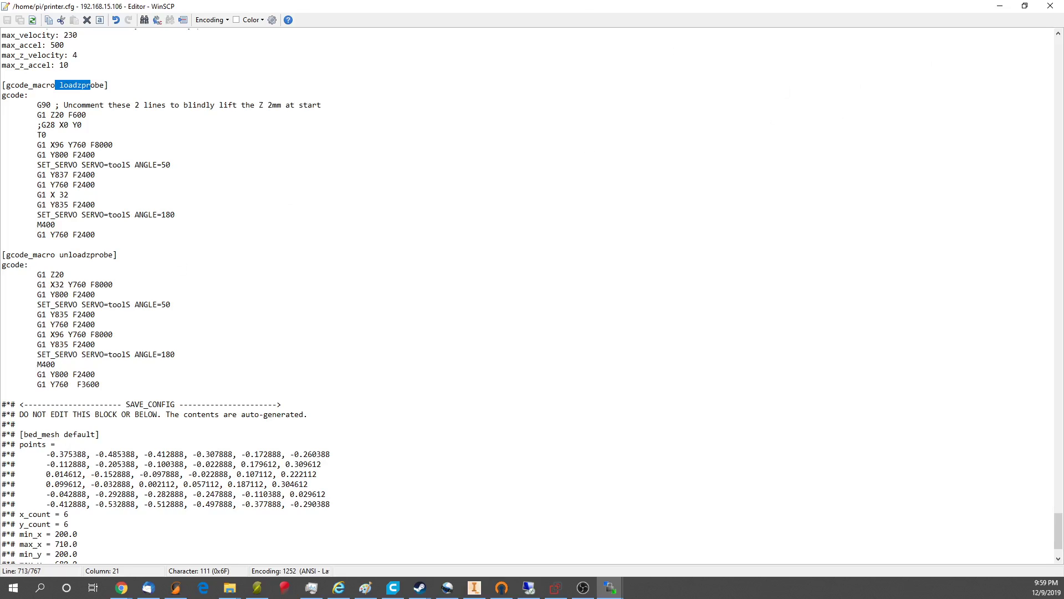
Step: Switch to the OctoPrint page in Chrome
{"action": "key", "text": "alt+Tab"}
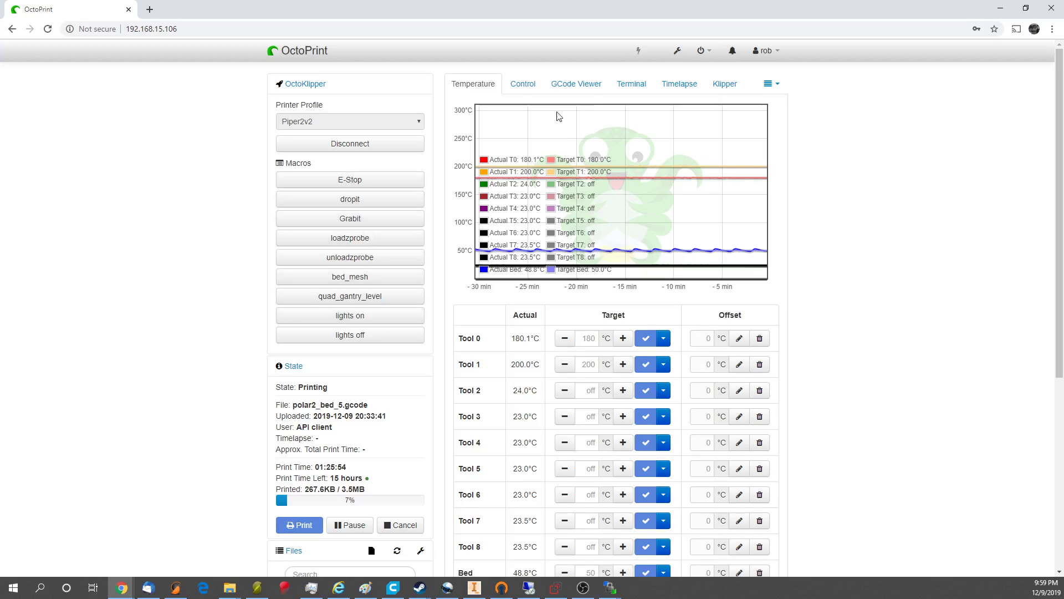
Step: Show OctoPrint's Klipper page and request the current Klipper status
{"action": "left_click", "coordinate": [715, 86]}
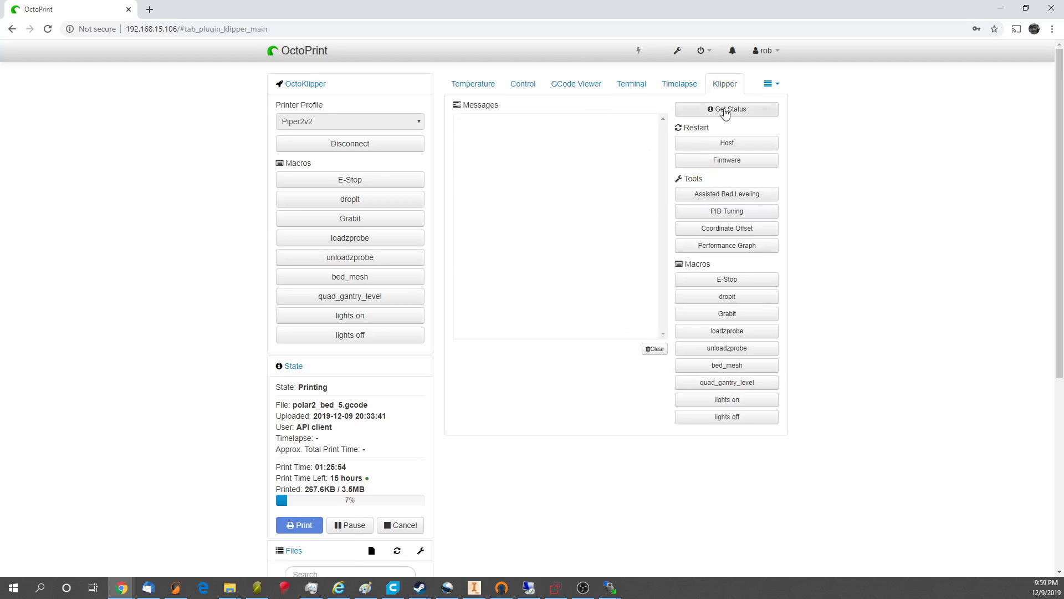
{"action": "left_click", "coordinate": [722, 111]}
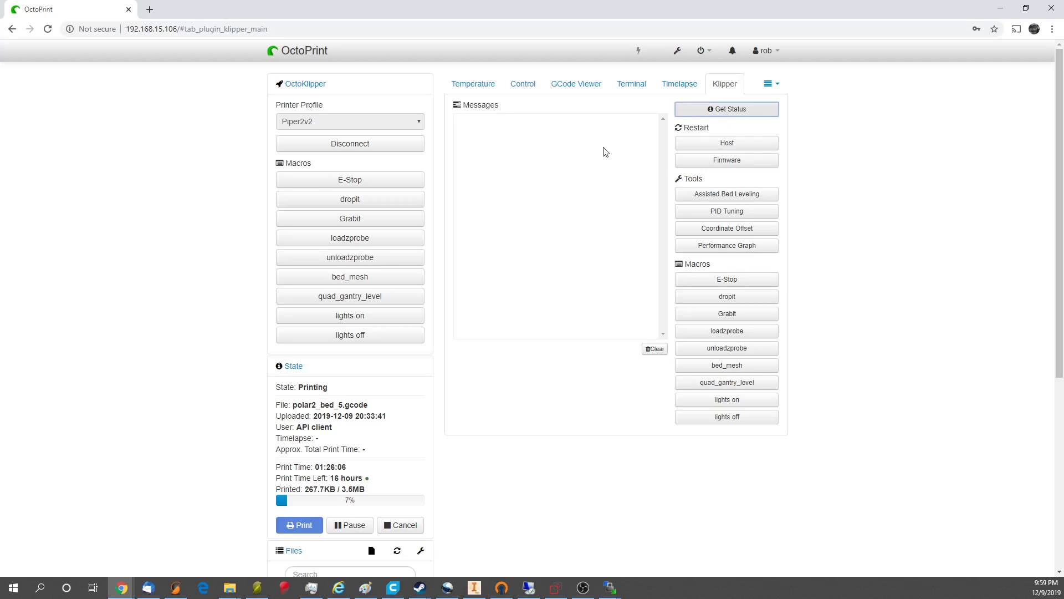
Step: Open the OctoKlipper plugin's basic settings in the OctoPrint settings
{"action": "left_click", "coordinate": [676, 50]}
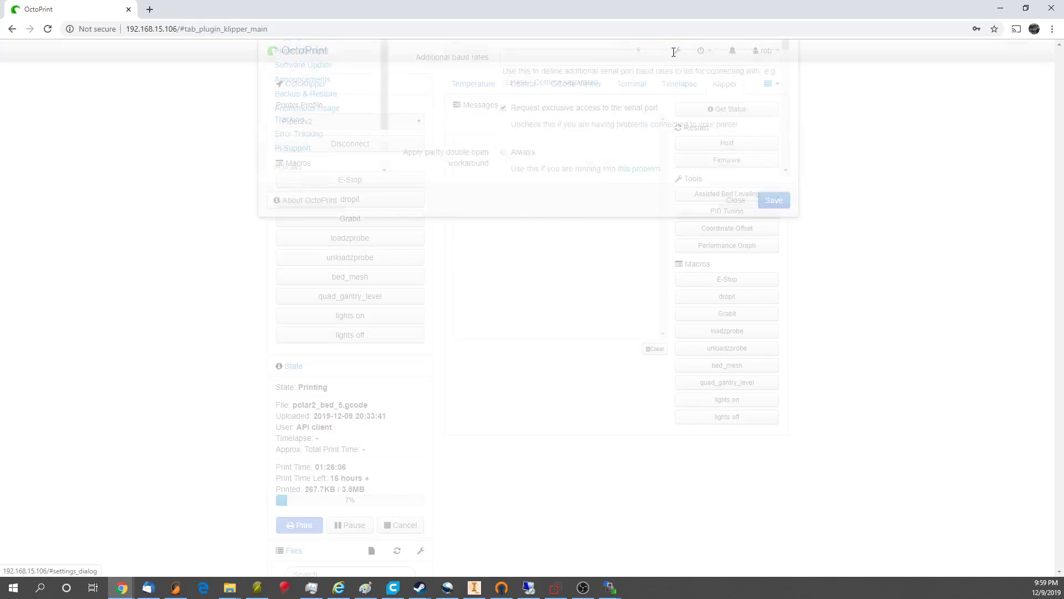
{"action": "scroll", "coordinate": [279, 311], "scroll_direction": "down", "scroll_amount": 1}
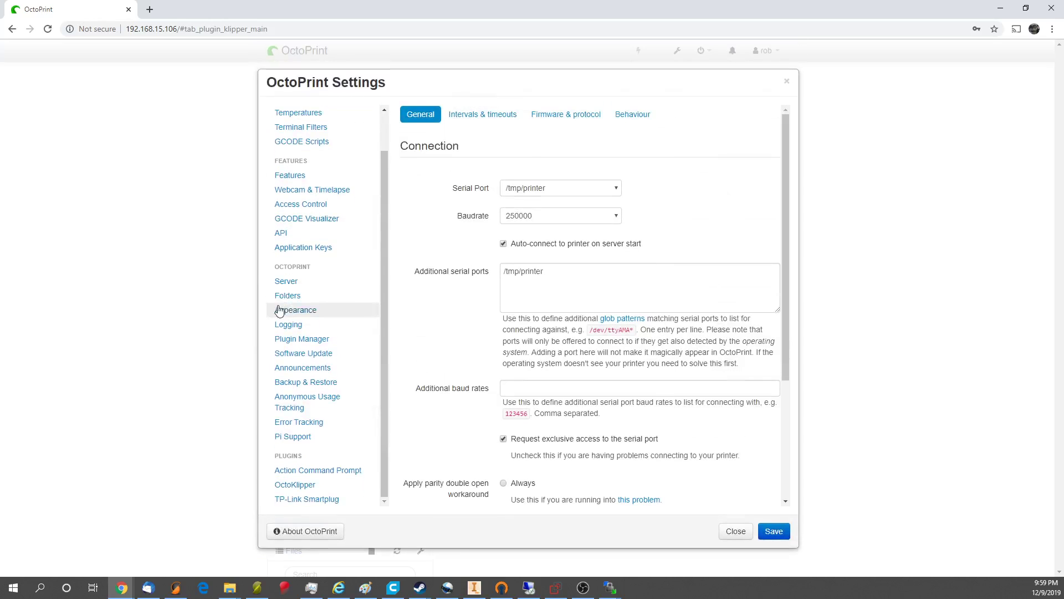
{"action": "left_click", "coordinate": [298, 485]}
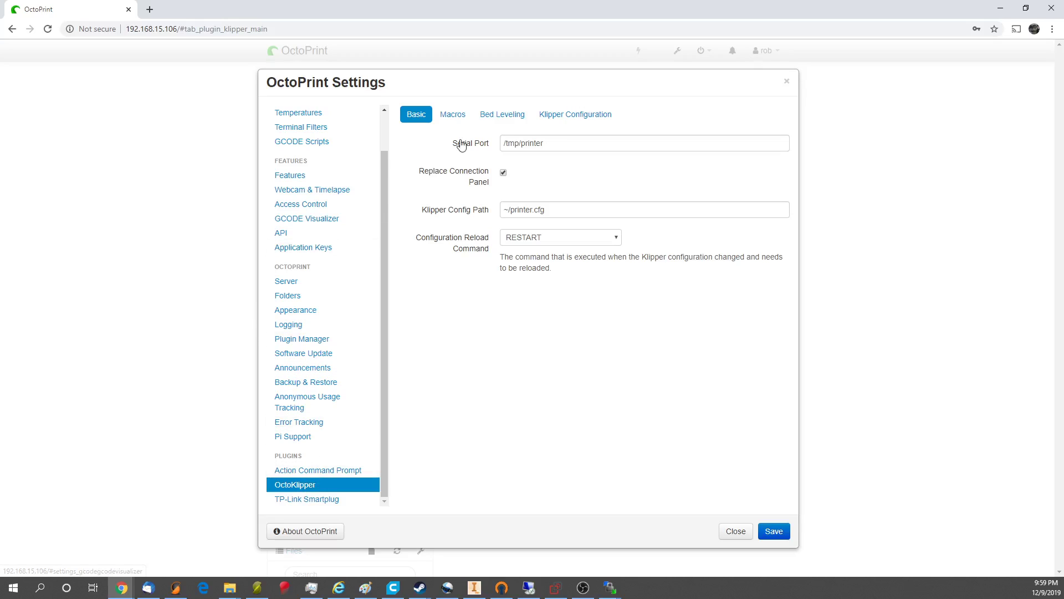
Step: Review the OctoKlipper macro list from E-Stop through lights off, including the parameter dialog example
{"action": "left_click", "coordinate": [453, 115]}
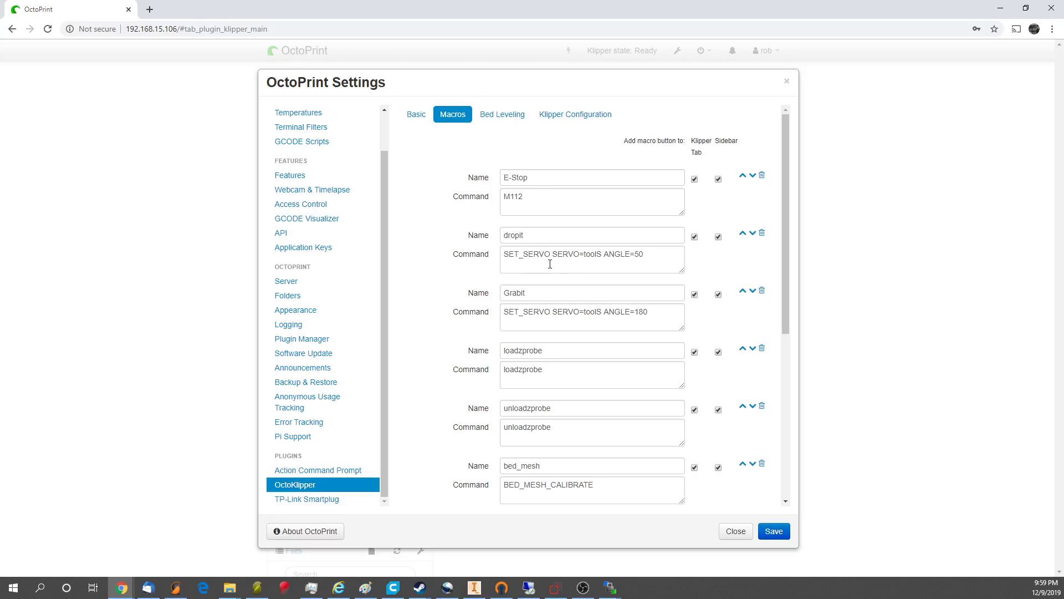
{"action": "scroll", "coordinate": [560, 247], "scroll_direction": "down", "scroll_amount": 4}
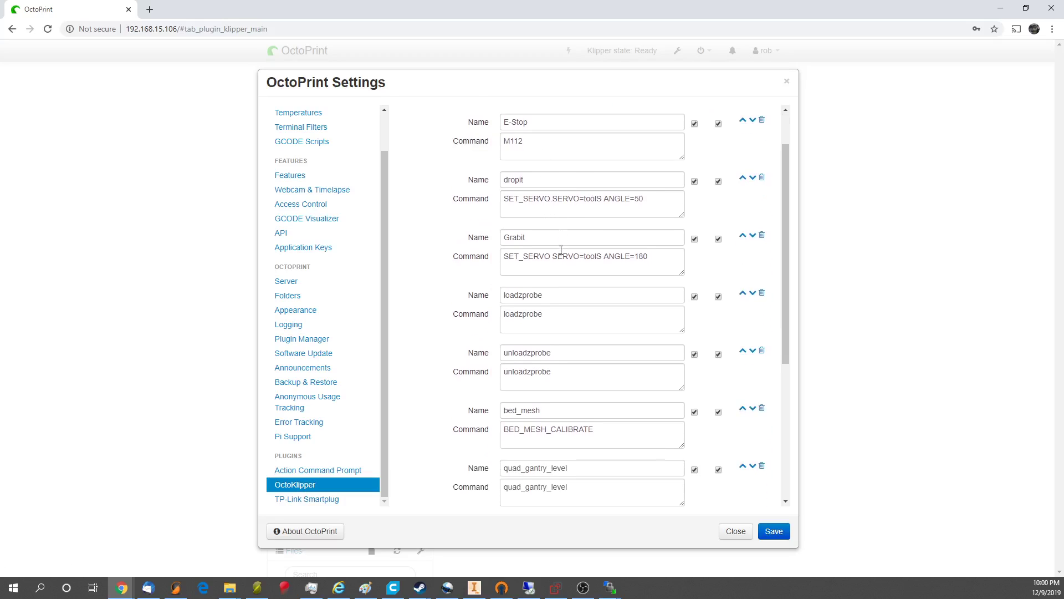
{"action": "scroll", "coordinate": [560, 247], "scroll_direction": "down", "scroll_amount": 2}
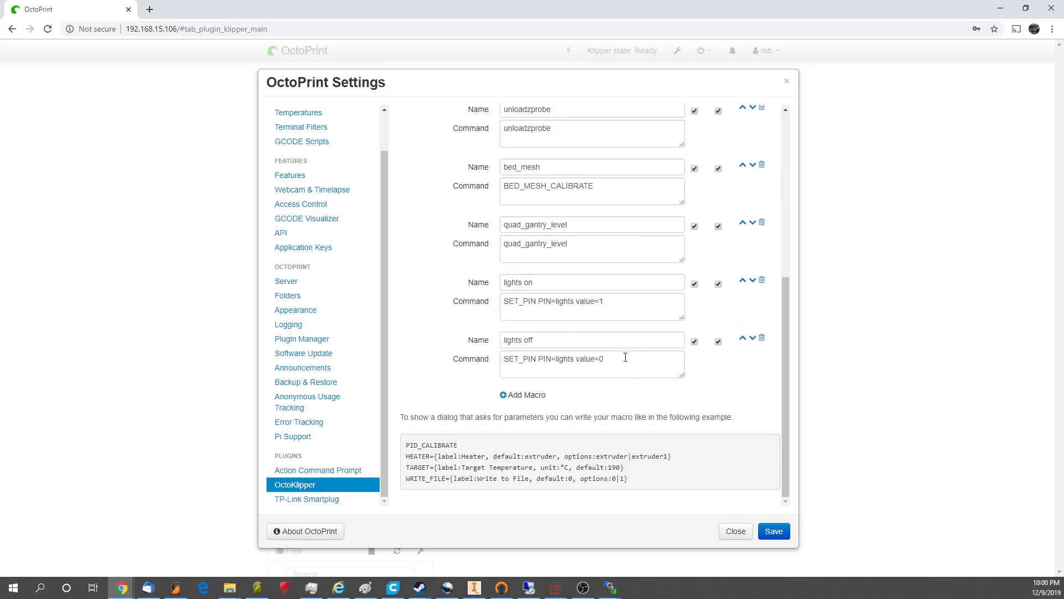
{"action": "scroll", "coordinate": [529, 277], "scroll_direction": "up", "scroll_amount": 3}
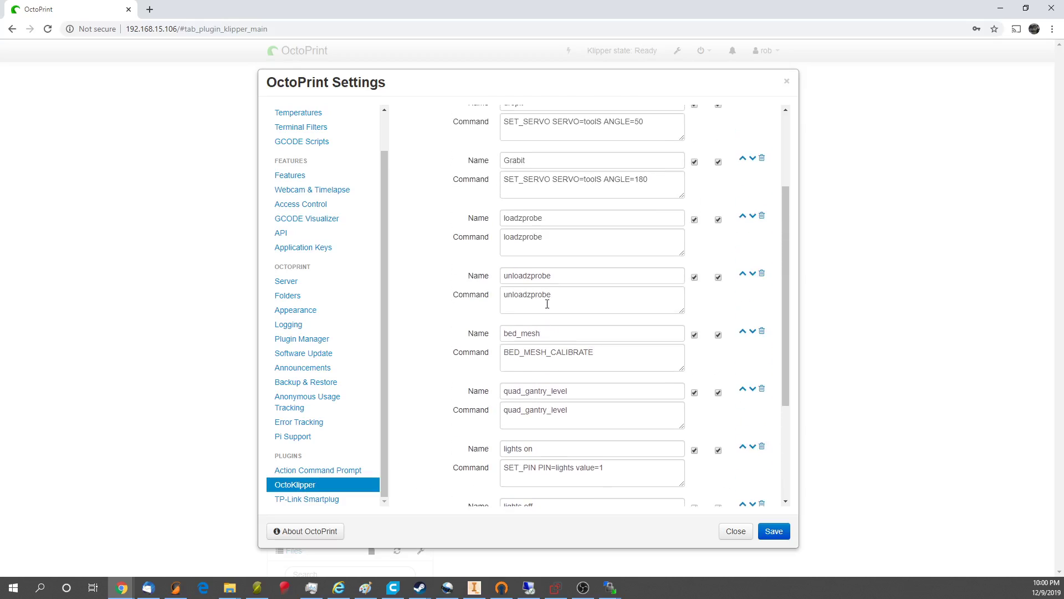
{"action": "scroll", "coordinate": [558, 345], "scroll_direction": "up", "scroll_amount": 3}
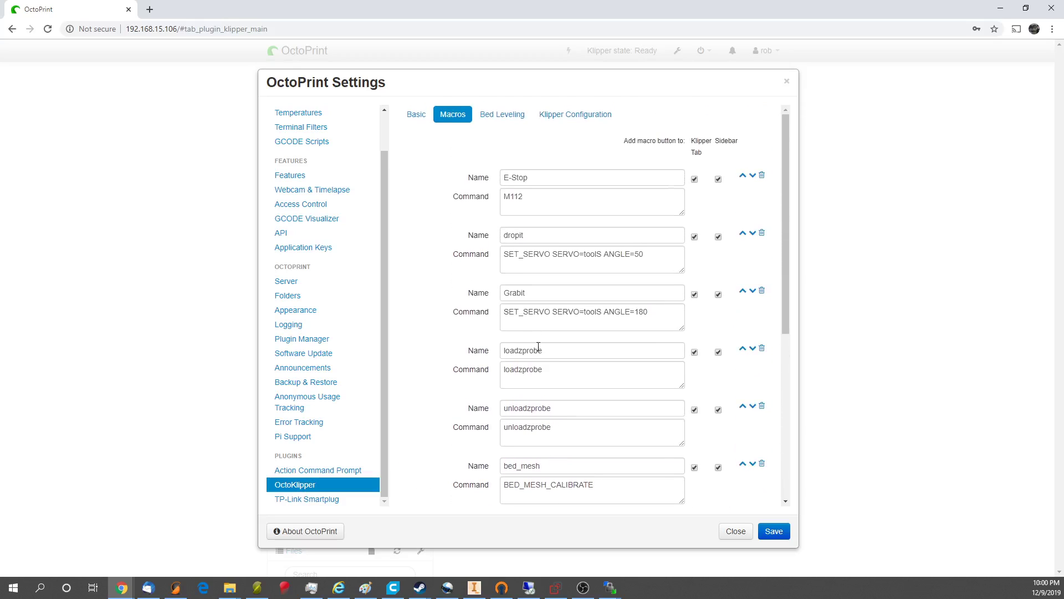
Step: Highlight the loadzprobe and unloadzprobe macro commands, and look over the rest of the macro list
{"action": "left_click_drag", "start_coordinate": [557, 421], "coordinate": [497, 435]}
{"action": "left_click_drag", "start_coordinate": [554, 373], "coordinate": [520, 379]}
{"action": "left_click", "coordinate": [553, 320]}
{"action": "left_click_drag", "start_coordinate": [572, 432], "coordinate": [491, 426]}
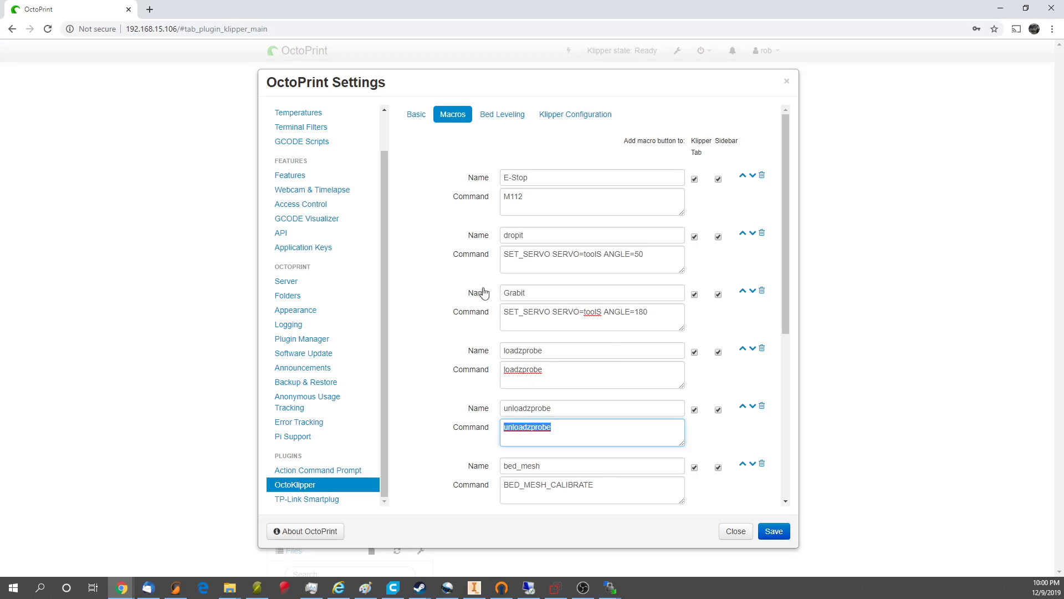
{"action": "scroll", "coordinate": [453, 254], "scroll_direction": "down", "scroll_amount": 5}
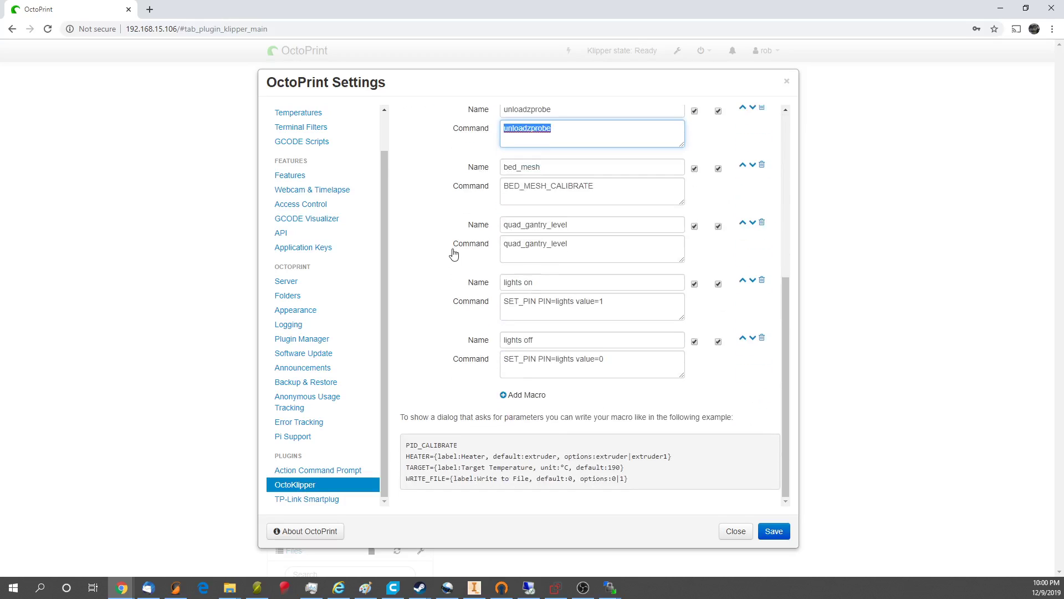
{"action": "scroll", "coordinate": [452, 254], "scroll_direction": "up", "scroll_amount": 5}
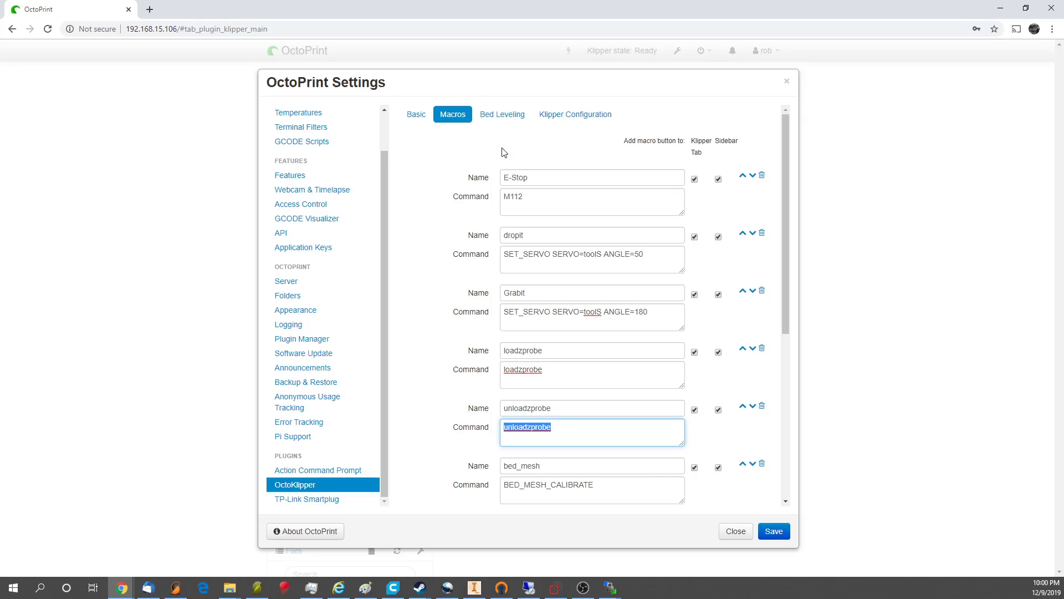
Step: View the Bed Leveling and Klipper Configuration settings, and compare the configuration with printer.cfg in the WinSCP editor
{"action": "left_click", "coordinate": [509, 122]}
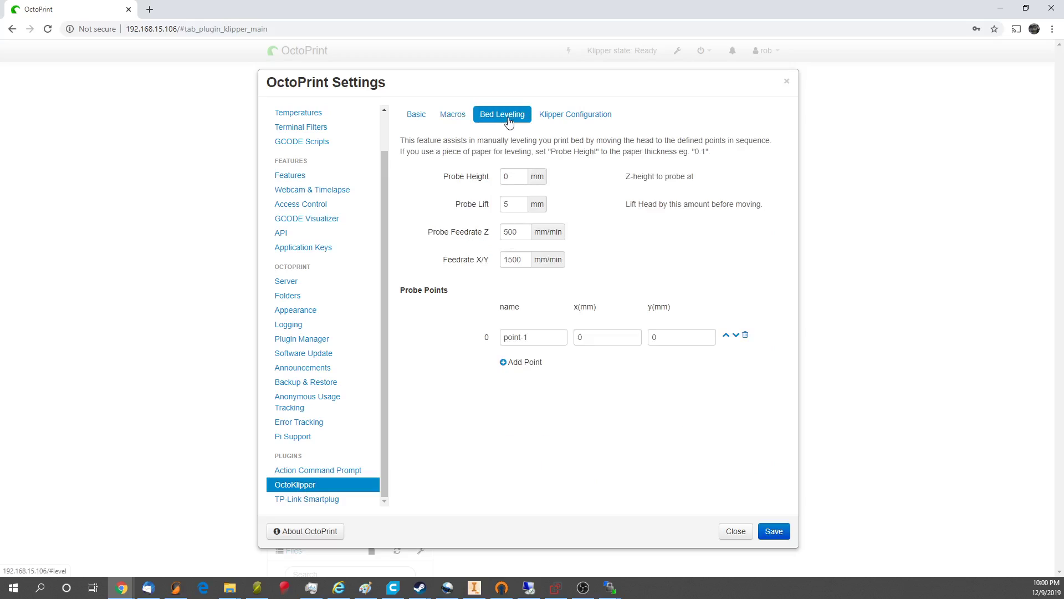
{"action": "left_click", "coordinate": [574, 117]}
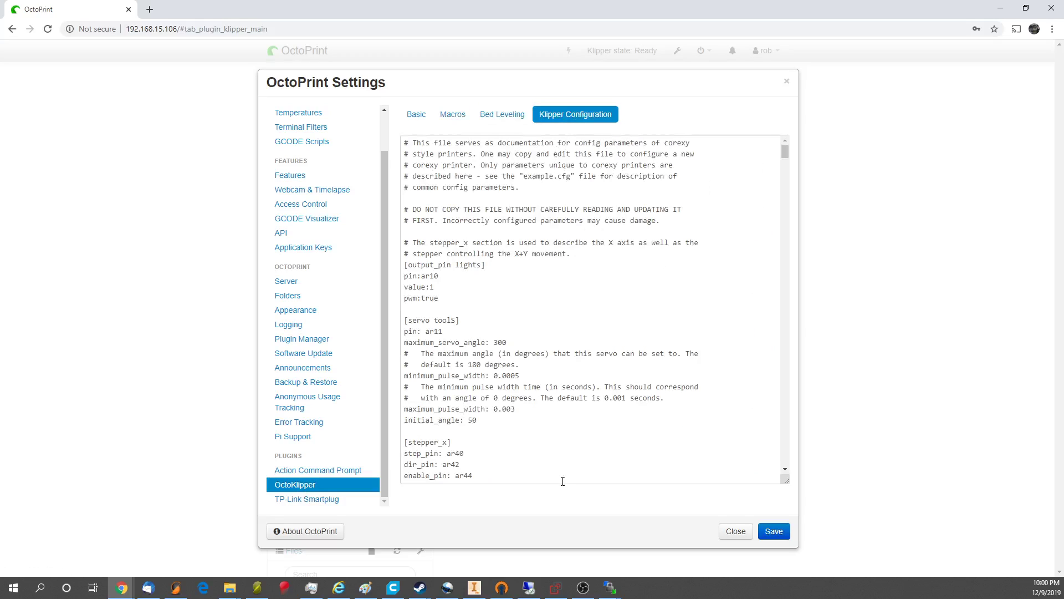
{"action": "mouse_move", "coordinate": [610, 587]}
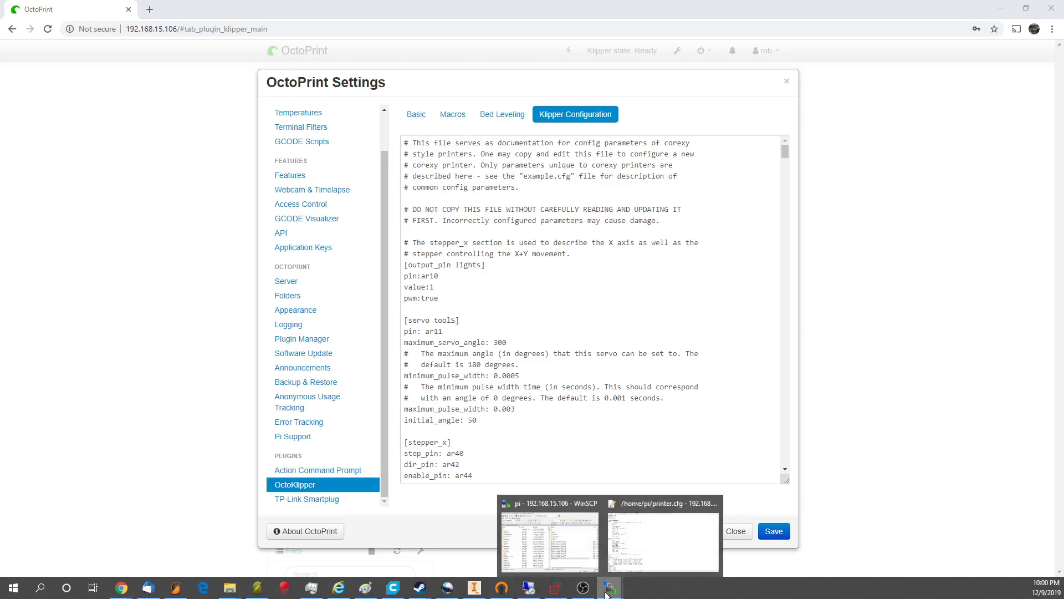
{"action": "left_click", "coordinate": [642, 549]}
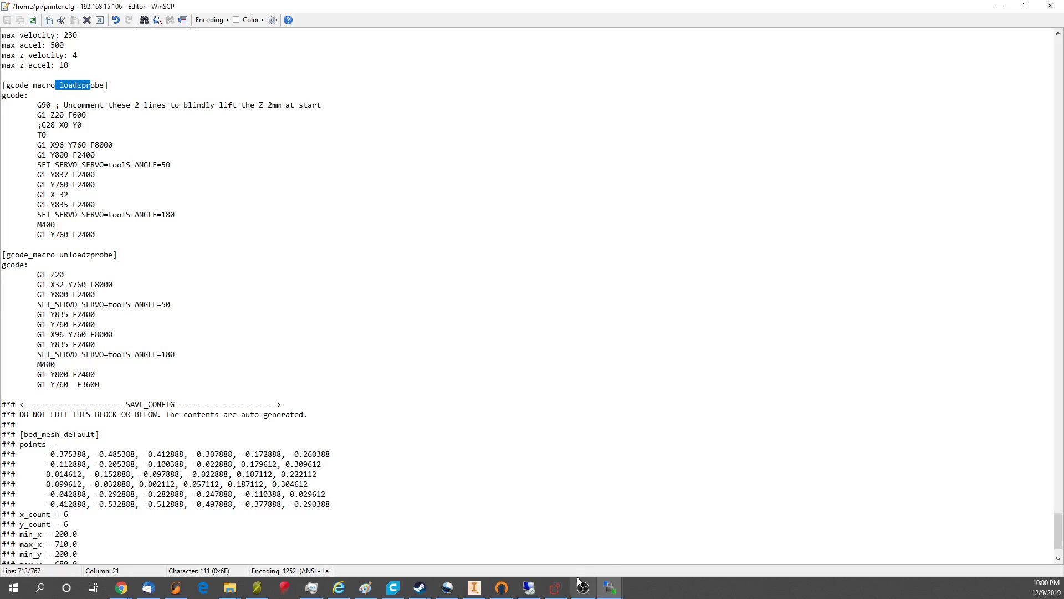
{"action": "left_click", "coordinate": [124, 589]}
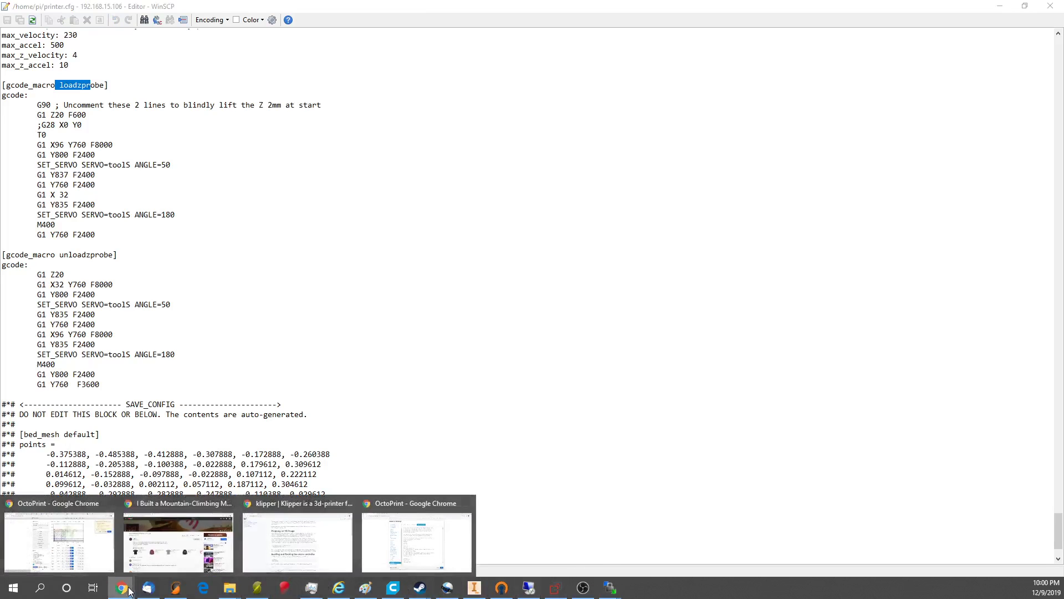
{"action": "left_click", "coordinate": [434, 551]}
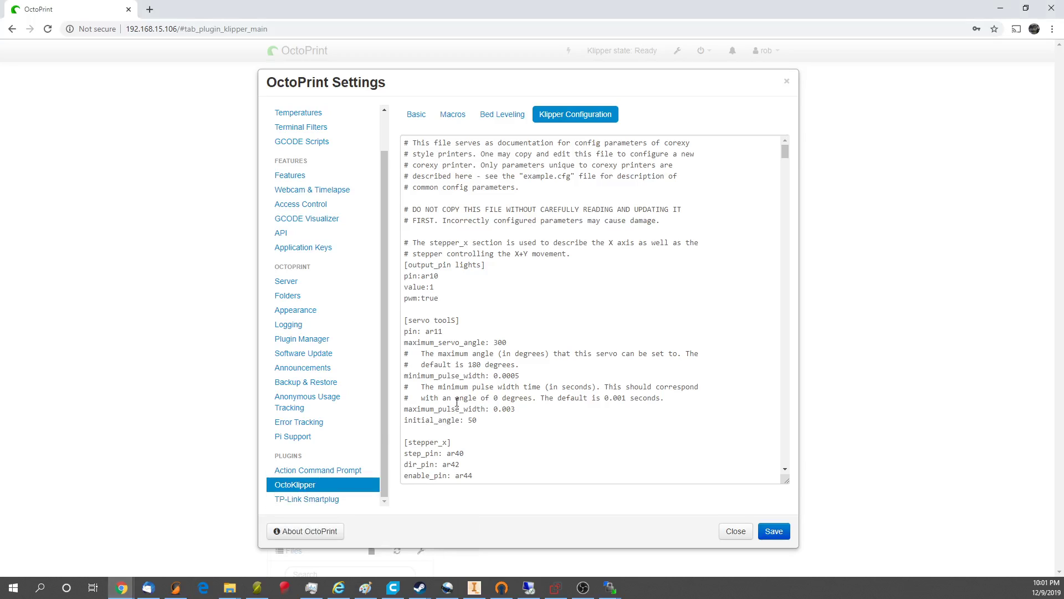
Step: Examine the extruder sections in the Klipper Configuration text, including their activate and deactivate gcode, and close the settings without saving
{"action": "scroll", "coordinate": [524, 355], "scroll_direction": "down", "scroll_amount": 10}
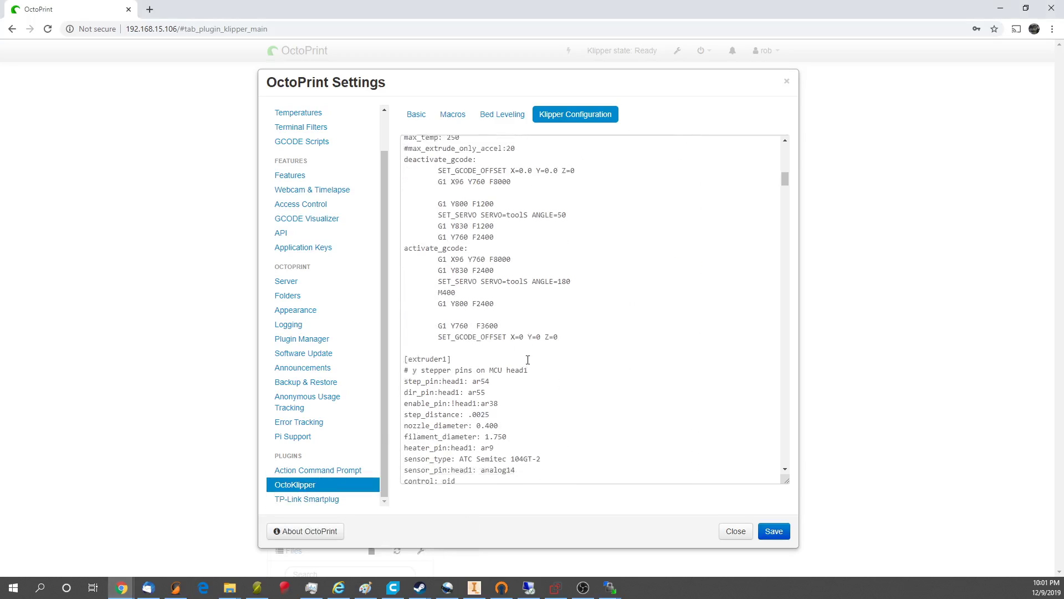
{"action": "scroll", "coordinate": [528, 359], "scroll_direction": "down", "scroll_amount": 10}
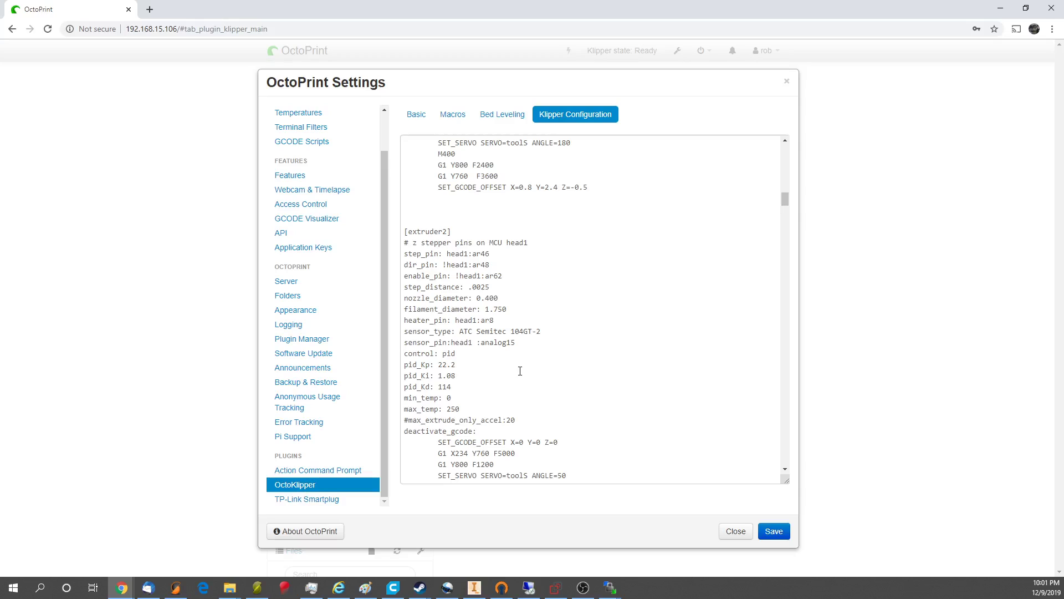
{"action": "scroll", "coordinate": [519, 371], "scroll_direction": "down", "scroll_amount": 15}
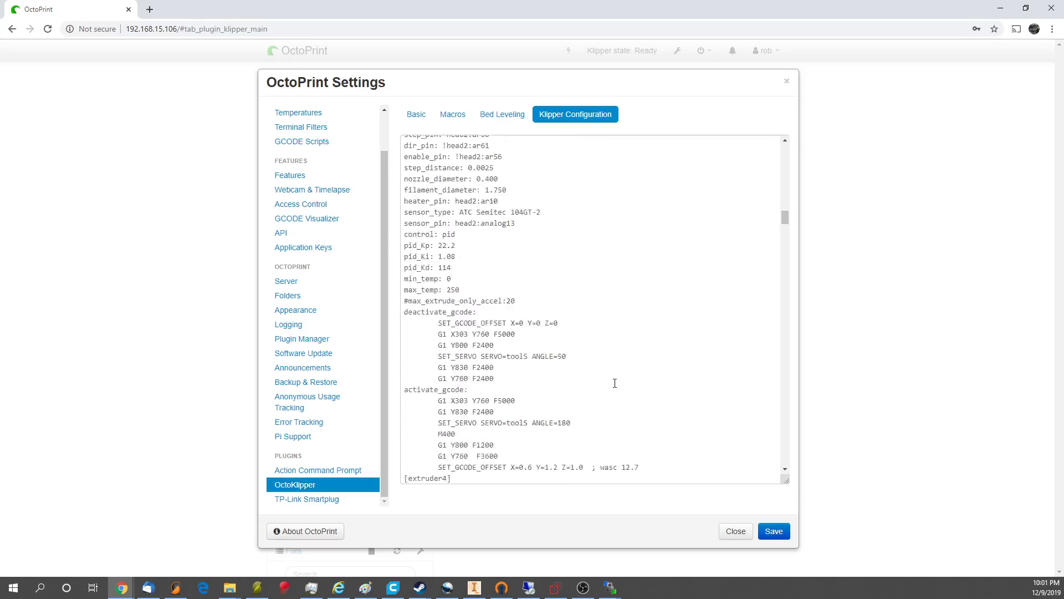
{"action": "scroll", "coordinate": [602, 375], "scroll_direction": "down", "scroll_amount": 4}
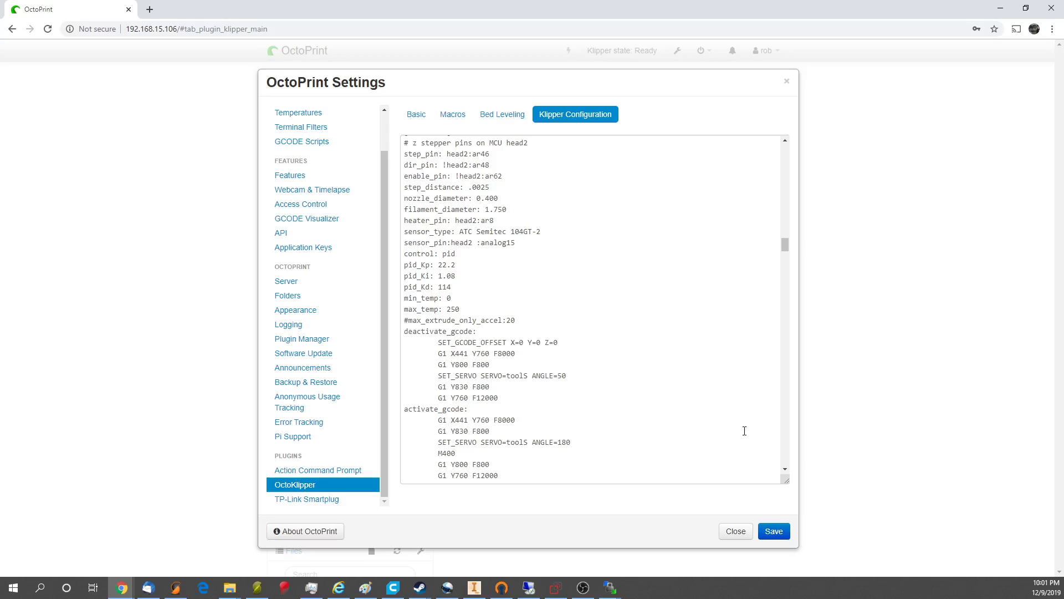
{"action": "left_click", "coordinate": [736, 531]}
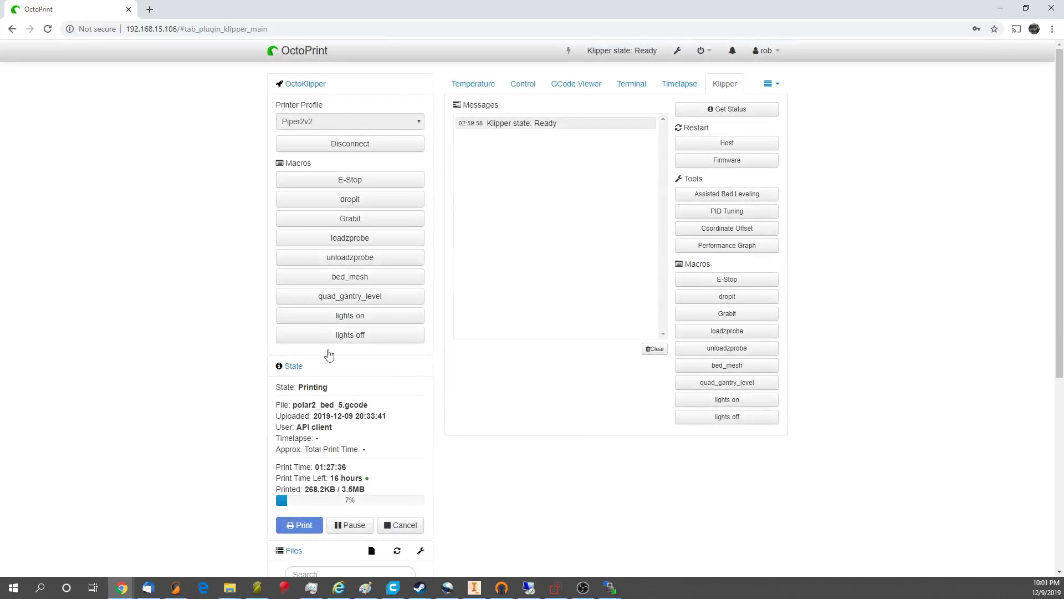
Step: Switch to the Klipper installation page in Chrome and go back to the klipper GitHub repository
{"action": "mouse_move", "coordinate": [131, 589]}
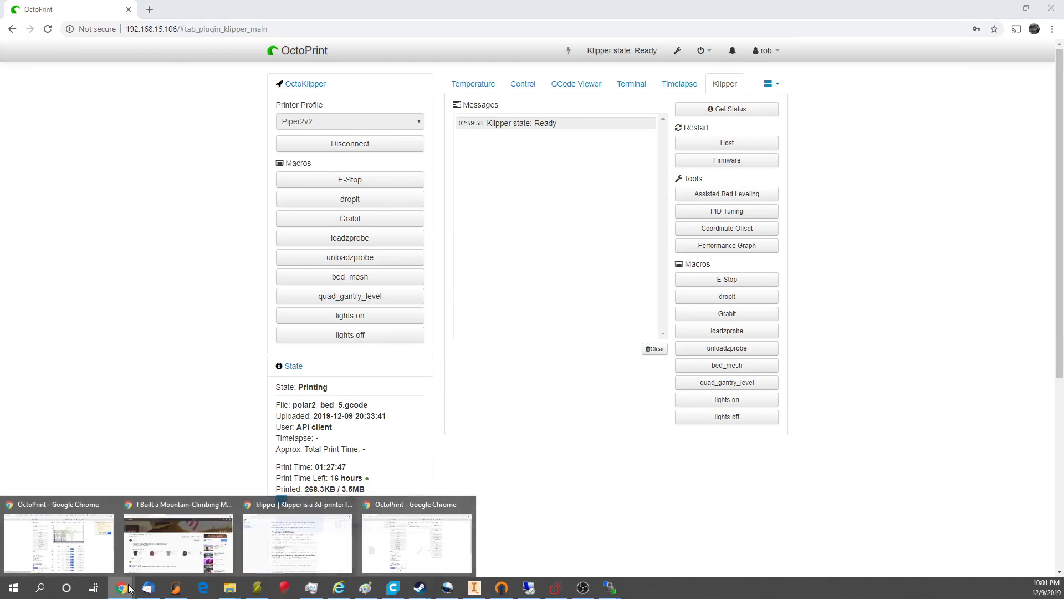
{"action": "left_click", "coordinate": [304, 540]}
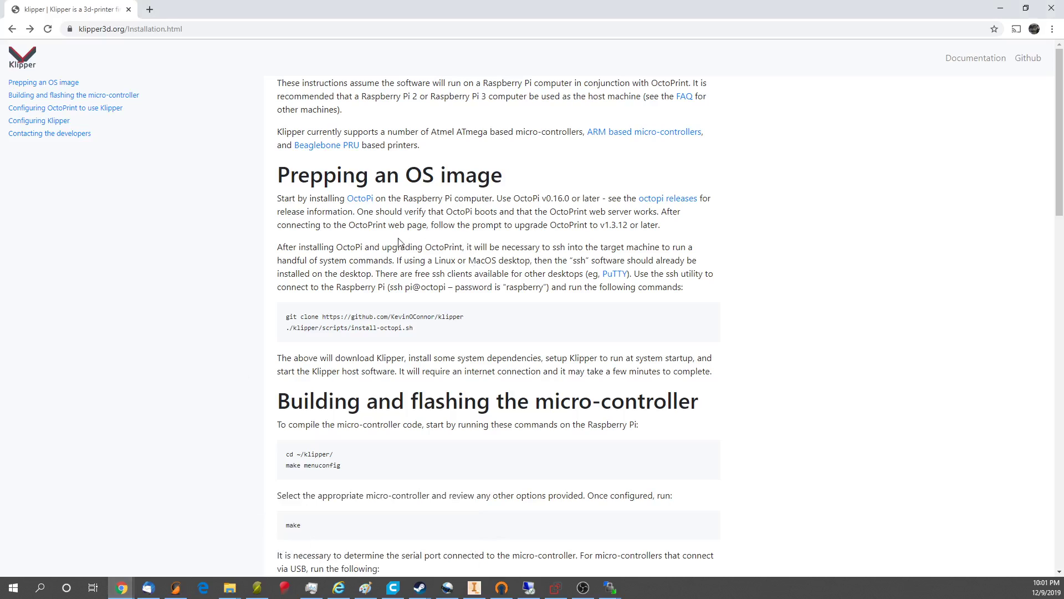
{"action": "left_click", "coordinate": [12, 29]}
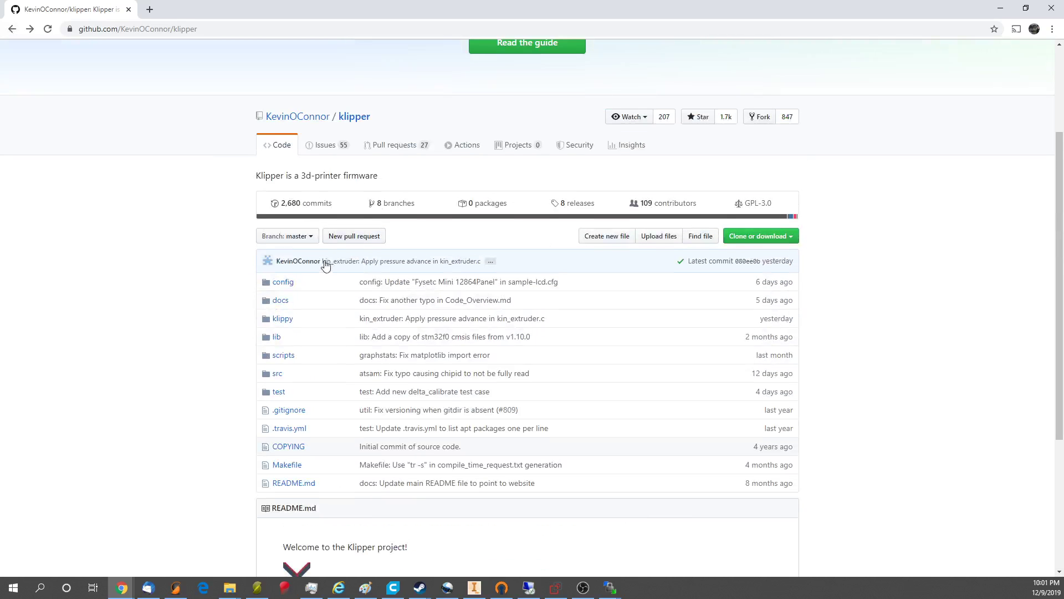
Step: Browse the repository's config folder and open example-extras.cfg
{"action": "left_click", "coordinate": [283, 283]}
{"action": "scroll", "coordinate": [288, 299], "scroll_direction": "down", "scroll_amount": 7}
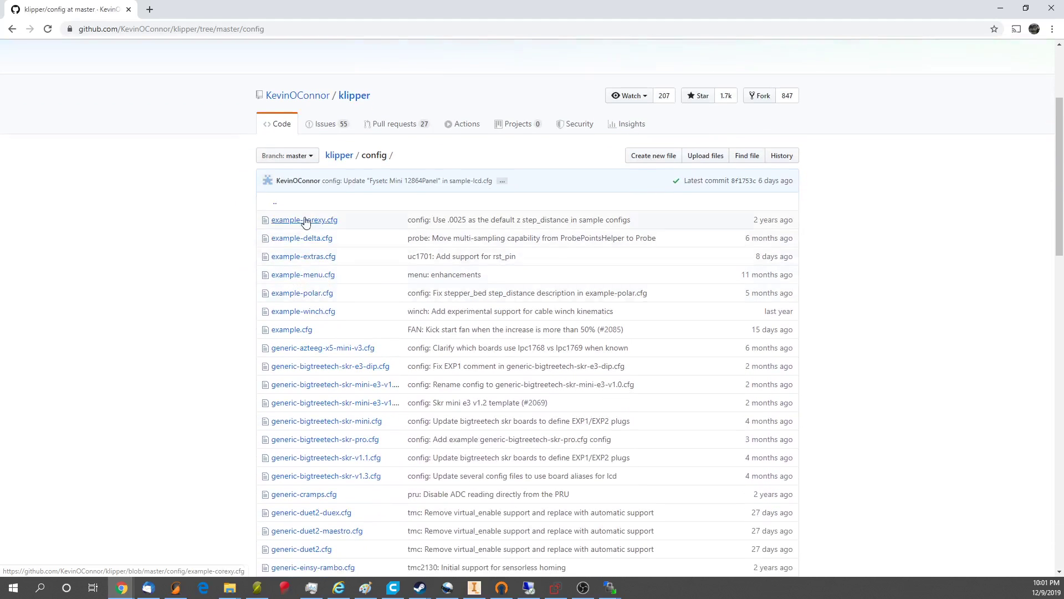
{"action": "scroll", "coordinate": [296, 138], "scroll_direction": "up", "scroll_amount": 1}
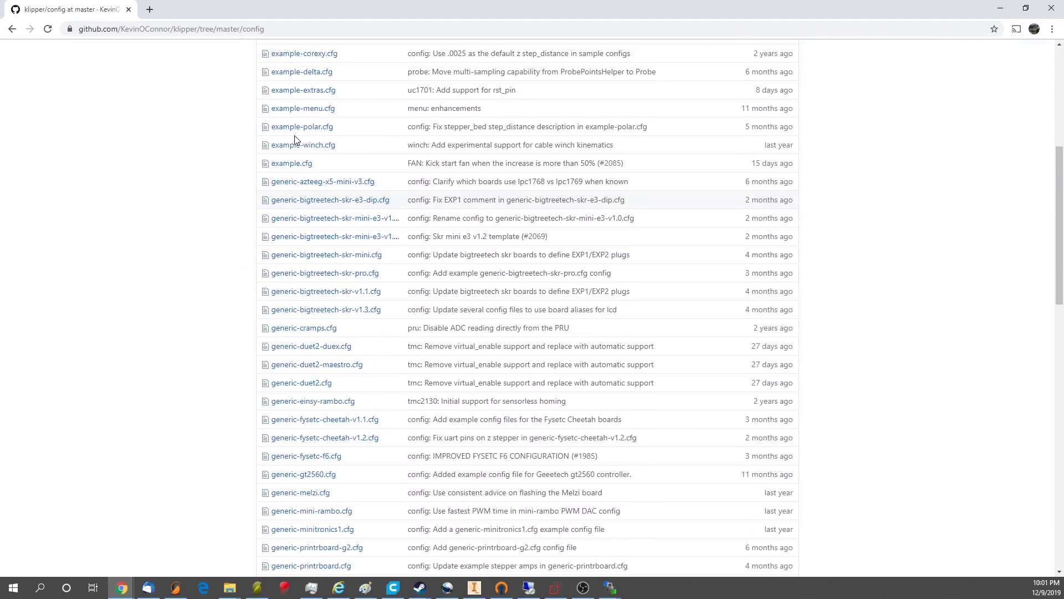
{"action": "left_click", "coordinate": [304, 92]}
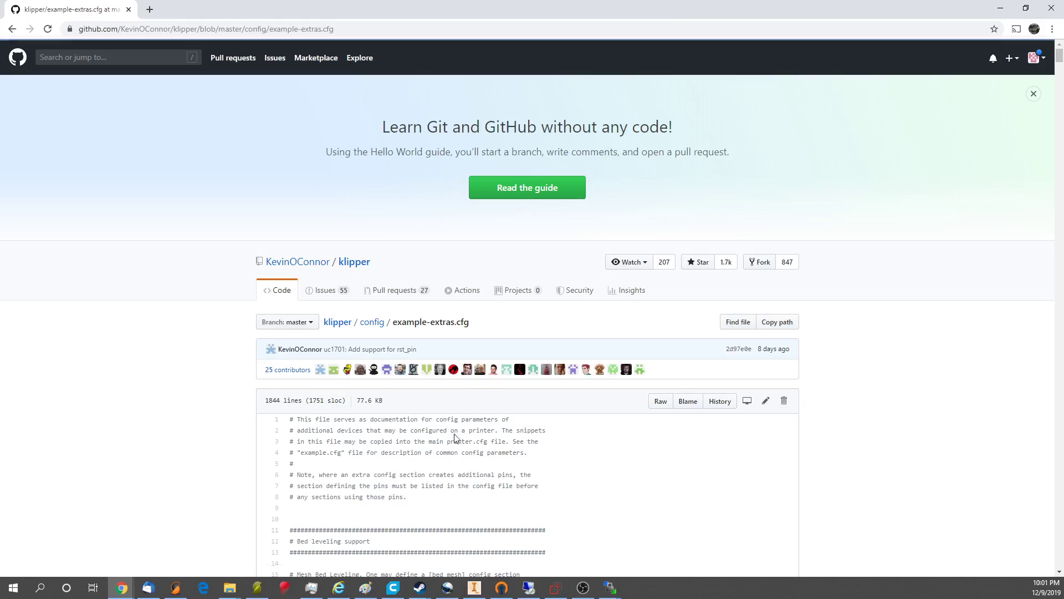
Step: Examine example-extras.cfg from bed leveling support through customized homing and idle timeout to the Optional G-Code features section
{"action": "scroll", "coordinate": [455, 437], "scroll_direction": "down", "scroll_amount": 20}
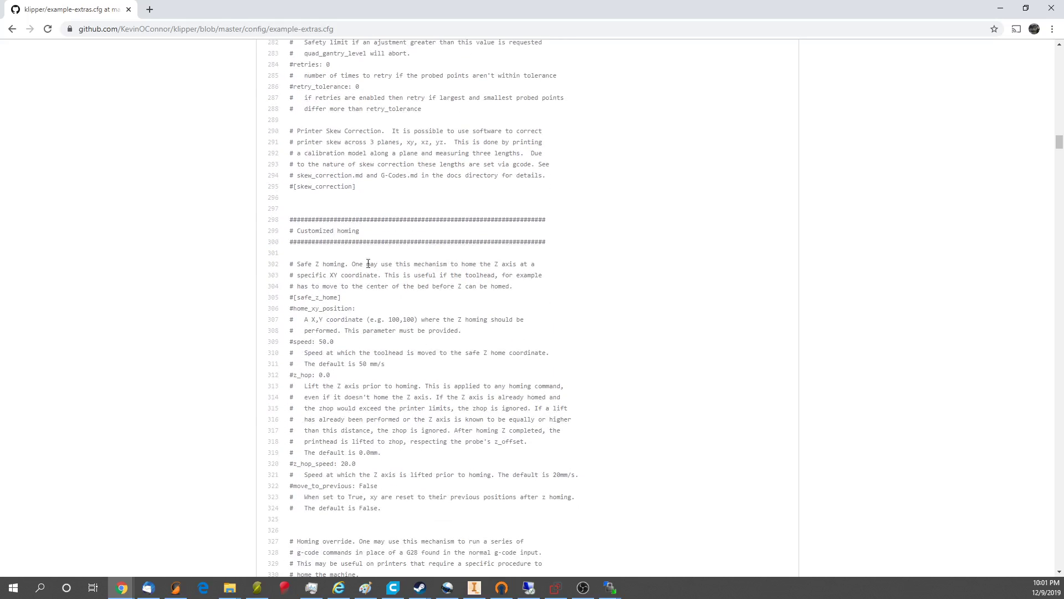
{"action": "scroll", "coordinate": [361, 260], "scroll_direction": "down", "scroll_amount": 6}
{"action": "scroll", "coordinate": [350, 259], "scroll_direction": "up", "scroll_amount": 5}
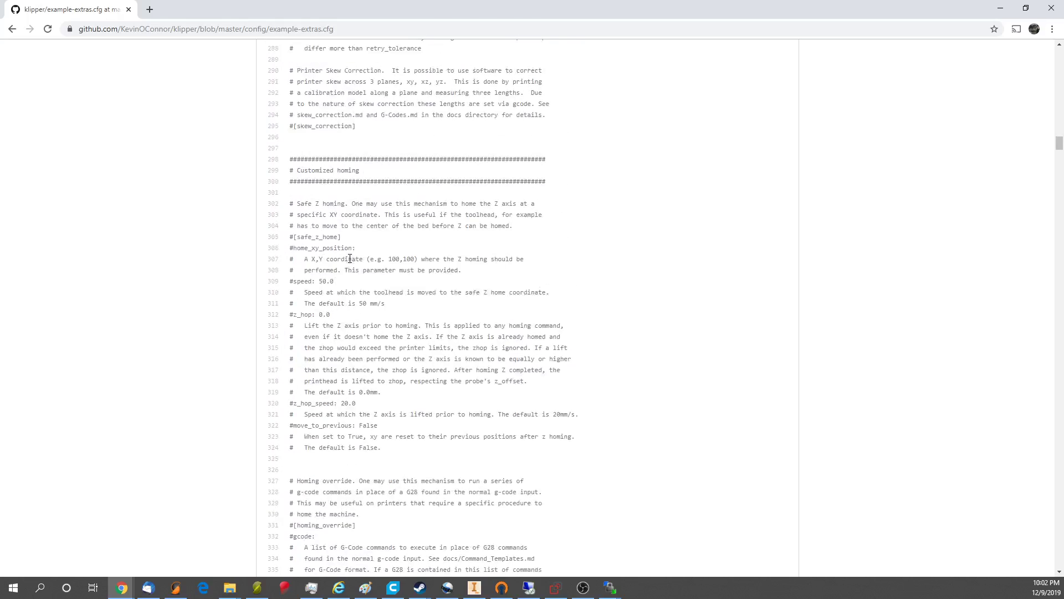
{"action": "scroll", "coordinate": [352, 274], "scroll_direction": "down", "scroll_amount": 6}
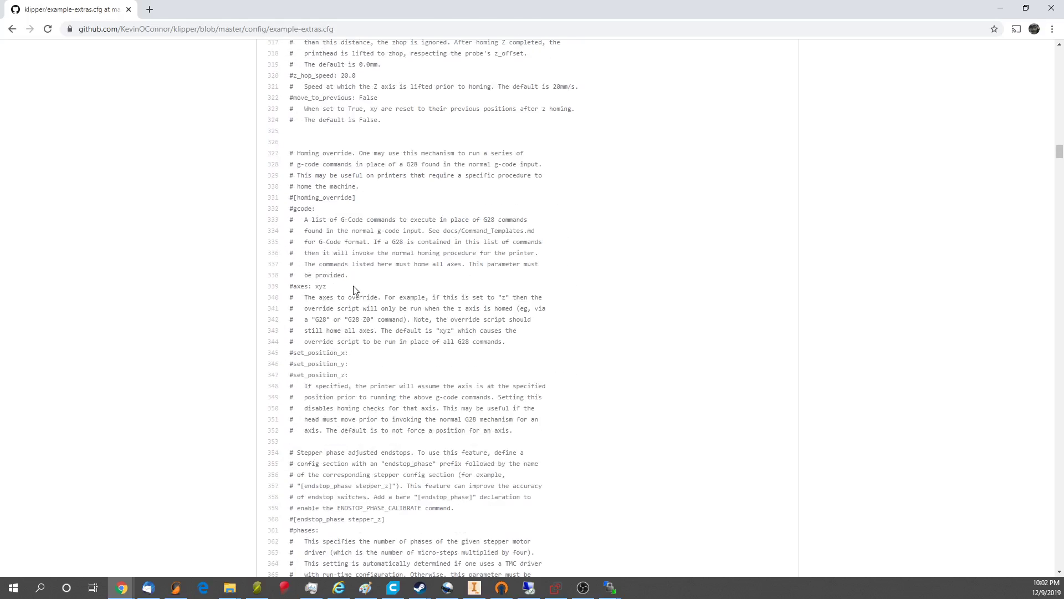
{"action": "scroll", "coordinate": [354, 286], "scroll_direction": "down", "scroll_amount": 20}
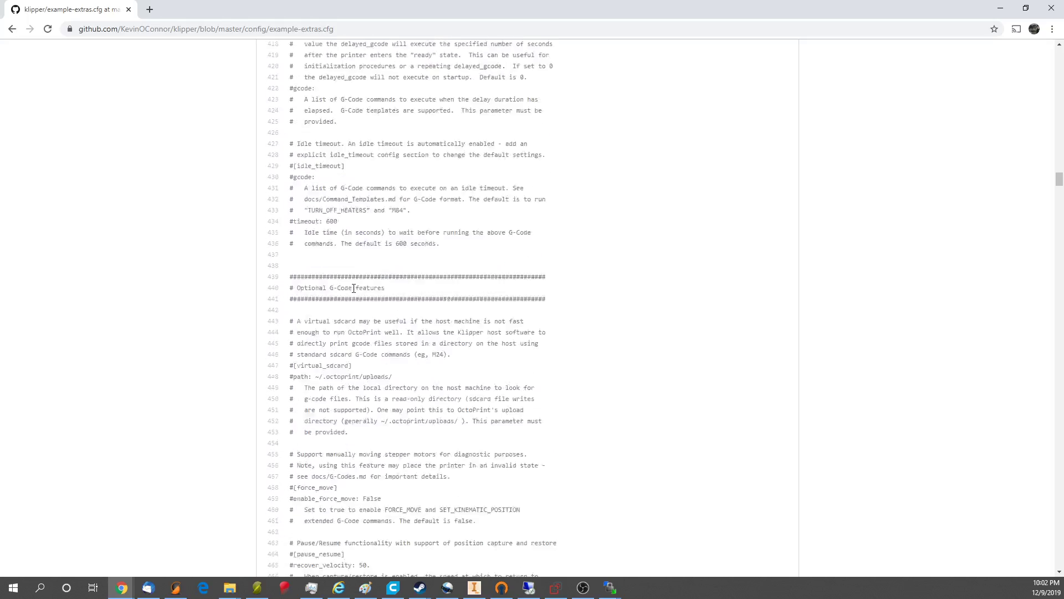
{"action": "scroll", "coordinate": [354, 287], "scroll_direction": "down", "scroll_amount": 1}
{"action": "left_click_drag", "start_coordinate": [307, 238], "coordinate": [409, 253]}
{"action": "left_click", "coordinate": [375, 281]}
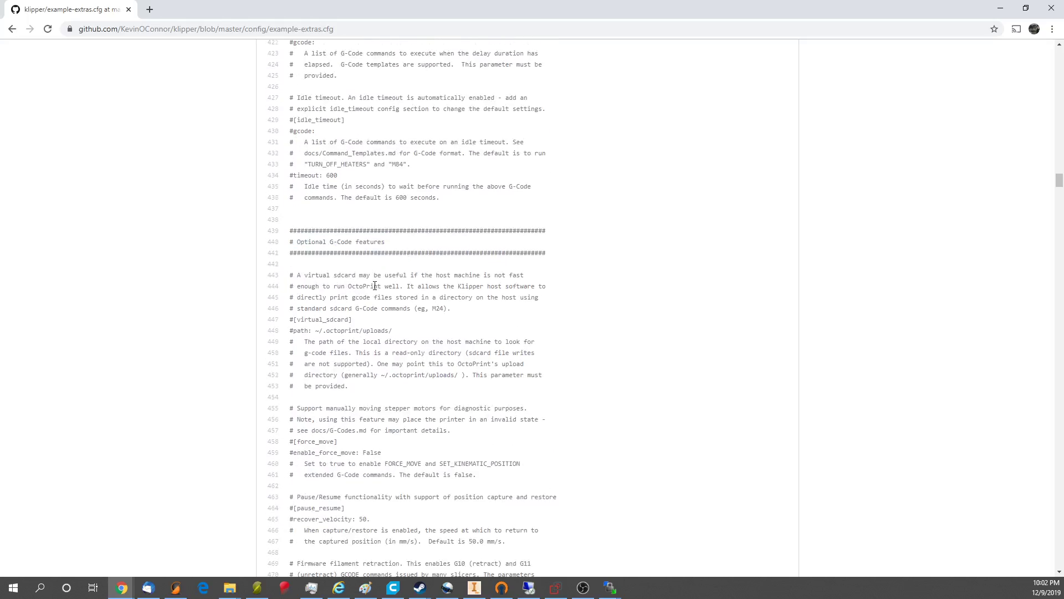
Step: Read example-extras.cfg down to the Bed probing hardware section, then switch to printer.cfg in the WinSCP editor
{"action": "scroll", "coordinate": [365, 285], "scroll_direction": "down", "scroll_amount": 15}
{"action": "scroll", "coordinate": [347, 281], "scroll_direction": "down", "scroll_amount": 5}
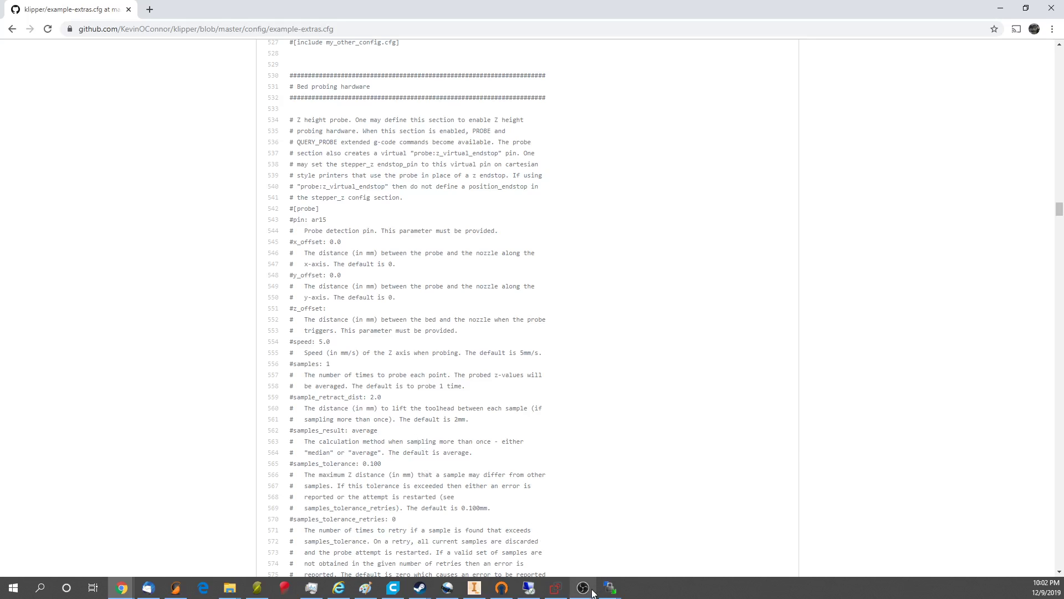
{"action": "mouse_move", "coordinate": [593, 592]}
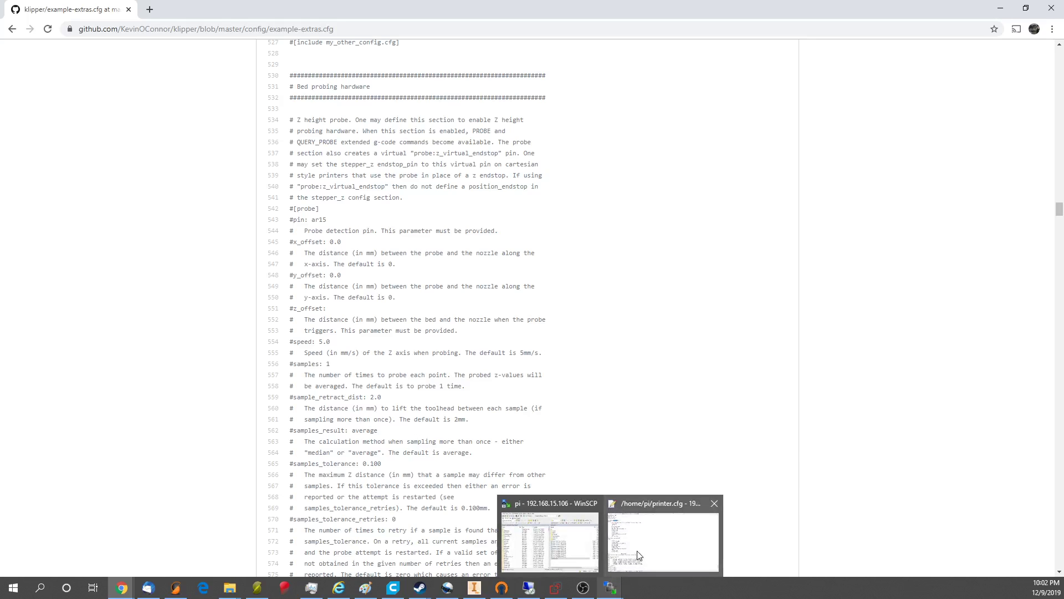
{"action": "left_click", "coordinate": [640, 554]}
{"action": "scroll", "coordinate": [433, 515], "scroll_direction": "down", "scroll_amount": 3}
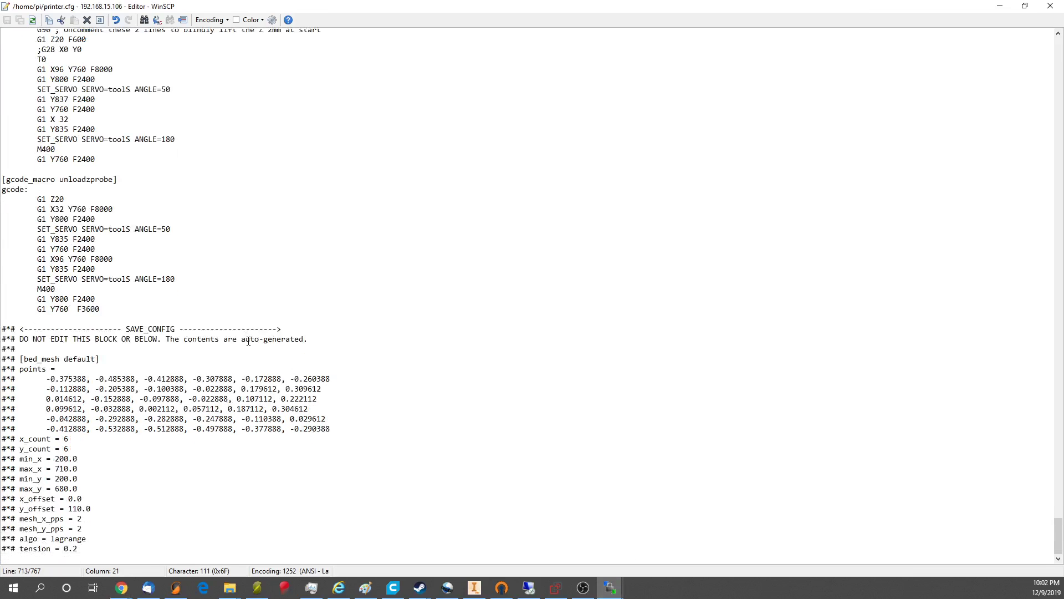
Step: Examine the auto-generated SAVE_CONFIG block at the end of printer.cfg, highlighting its bed_mesh points and mesh parameters
{"action": "scroll", "coordinate": [252, 338], "scroll_direction": "up", "scroll_amount": 4}
{"action": "scroll", "coordinate": [250, 341], "scroll_direction": "down", "scroll_amount": 4}
{"action": "left_click_drag", "start_coordinate": [142, 551], "coordinate": [49, 398]}
{"action": "left_click", "coordinate": [88, 498]}
{"action": "left_click_drag", "start_coordinate": [10, 329], "coordinate": [1, 329]}
{"action": "left_click", "coordinate": [286, 328], "text": "shift"}
{"action": "left_click", "coordinate": [287, 327]}
{"action": "left_click_drag", "start_coordinate": [287, 327], "coordinate": [2, 328]}
{"action": "left_click", "coordinate": [140, 352]}
{"action": "left_click_drag", "start_coordinate": [312, 437], "coordinate": [3, 359]}
{"action": "left_click", "coordinate": [373, 448]}
{"action": "left_click_drag", "start_coordinate": [2, 328], "coordinate": [165, 552]}
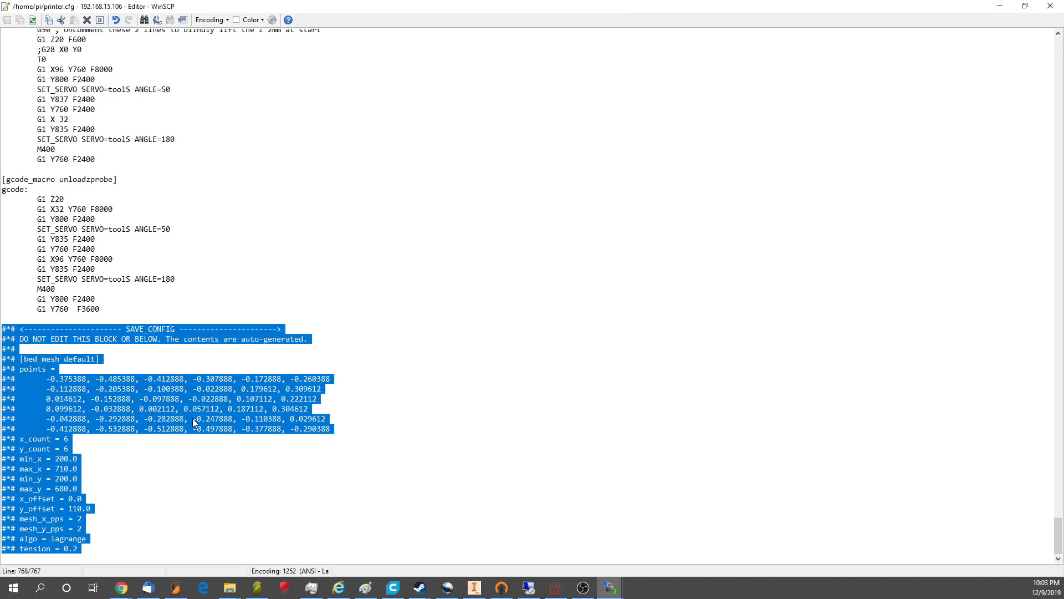
Step: Review printer.cfg backwards from the probe macros through the printer, bed_mesh and homing_override sections
{"action": "scroll", "coordinate": [193, 422], "scroll_direction": "up", "scroll_amount": 20}
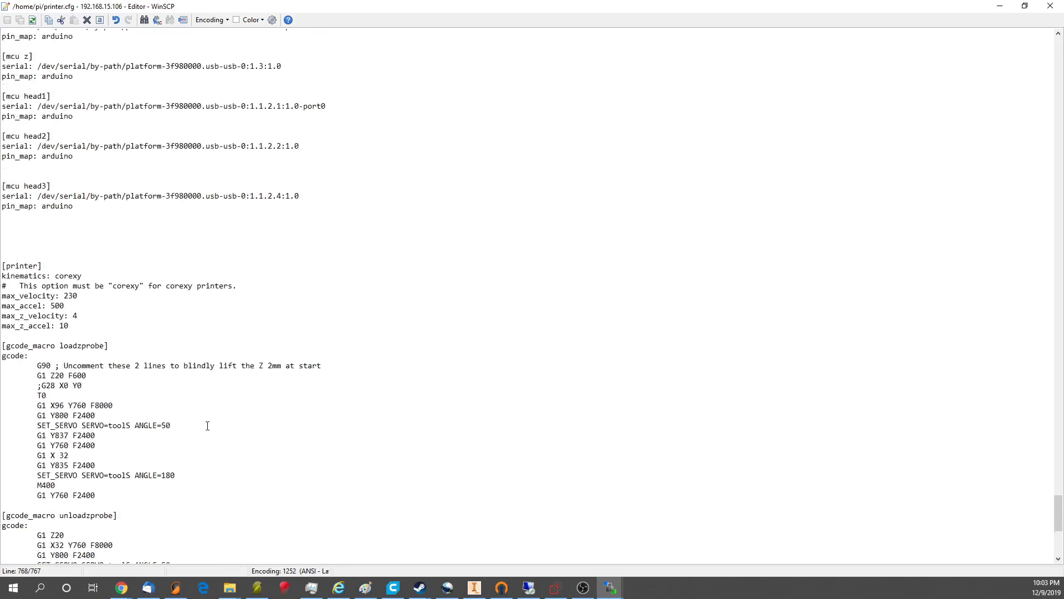
{"action": "scroll", "coordinate": [193, 430], "scroll_direction": "up", "scroll_amount": 20}
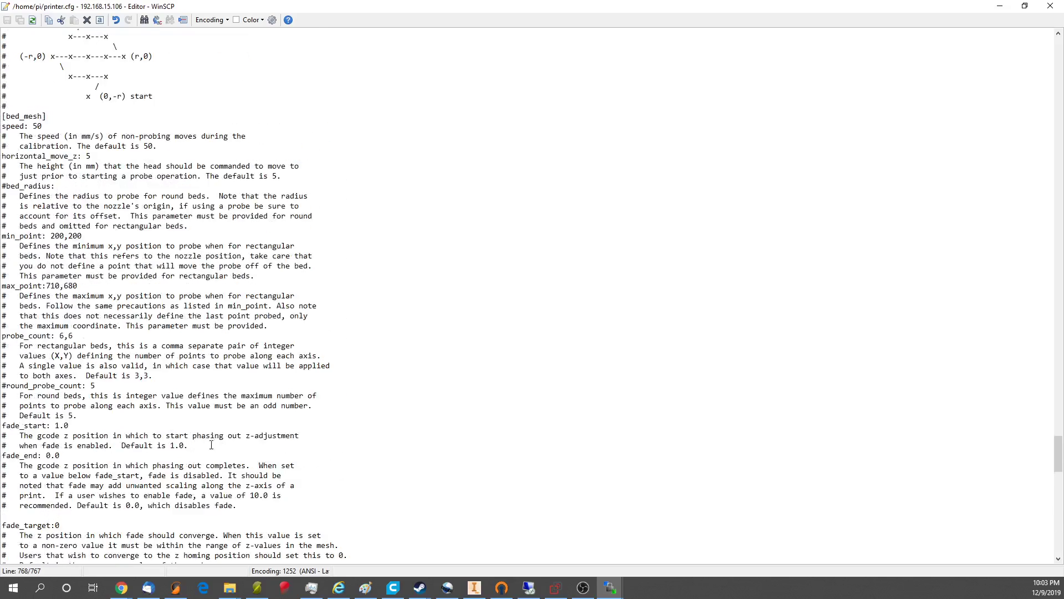
{"action": "scroll", "coordinate": [206, 440], "scroll_direction": "up", "scroll_amount": 20}
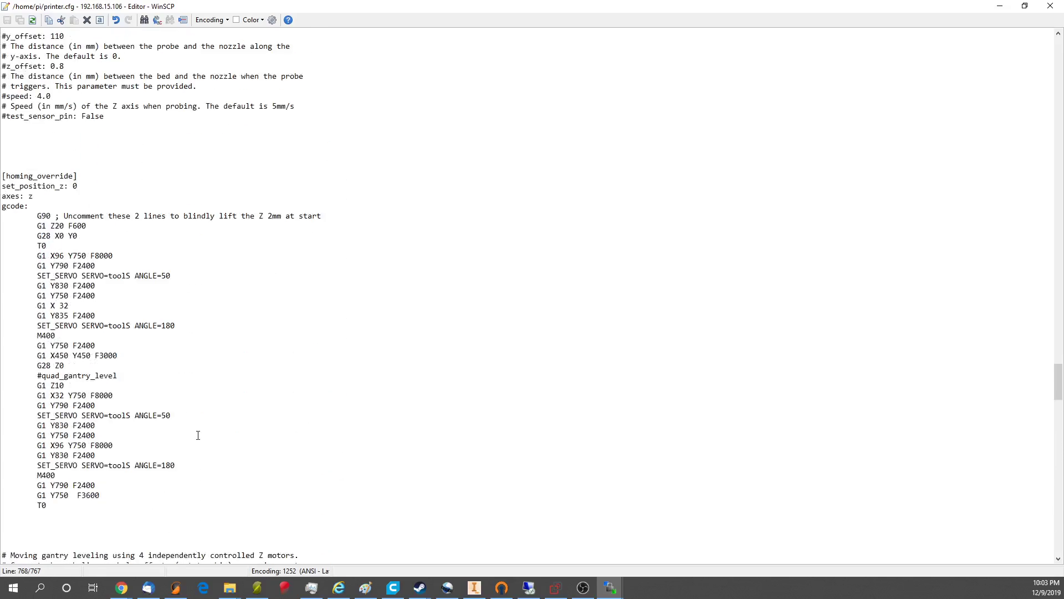
{"action": "scroll", "coordinate": [198, 436], "scroll_direction": "up", "scroll_amount": 20}
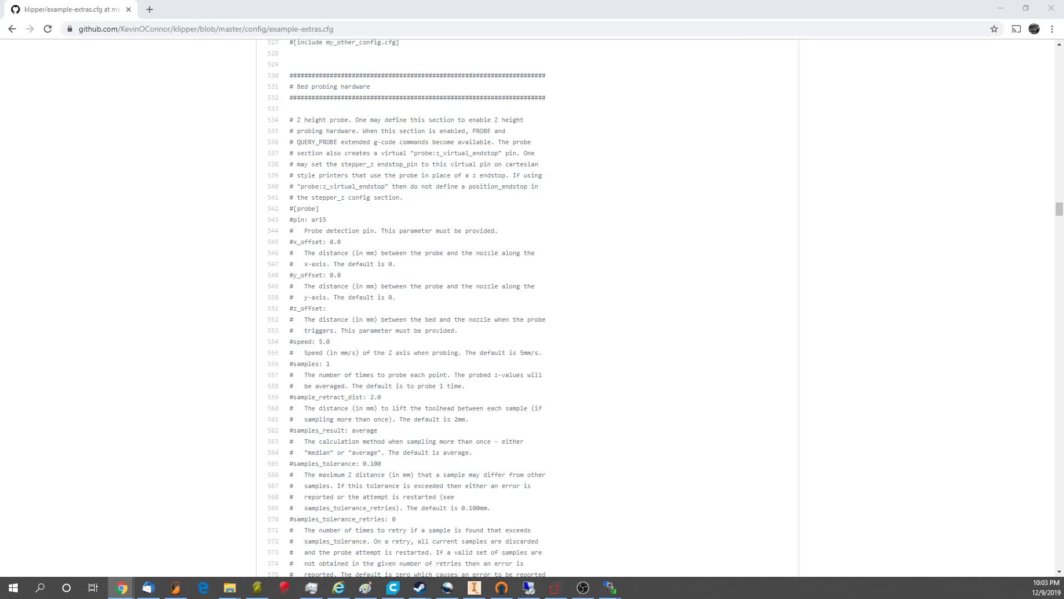
Step: Switch to OctoPrint in Chrome and open the Klipper Configuration text in the OctoKlipper plugin settings
{"action": "key", "text": "alt+Tab"}
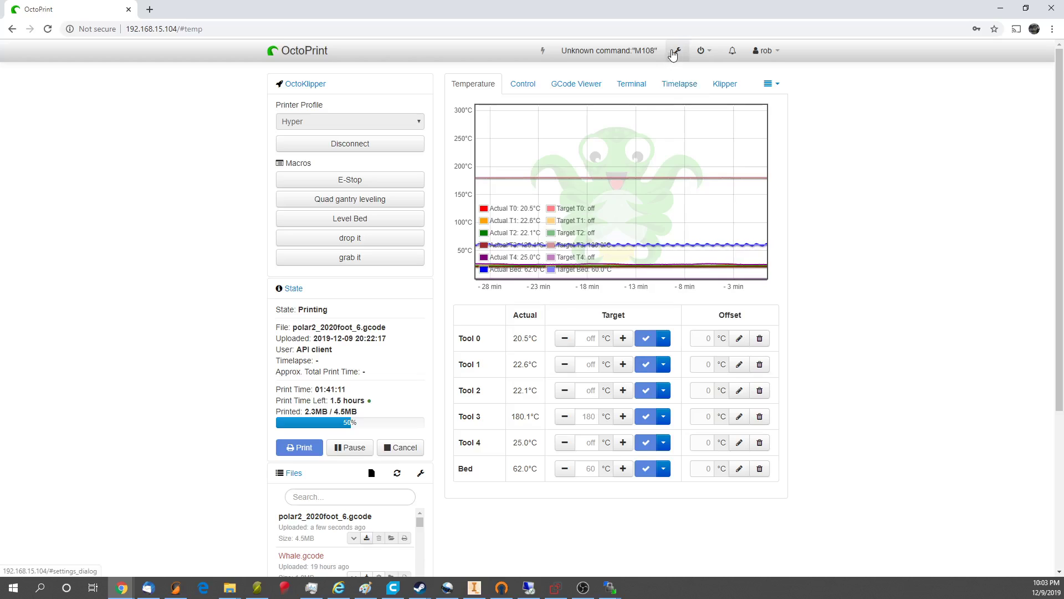
{"action": "left_click", "coordinate": [677, 50]}
{"action": "scroll", "coordinate": [294, 333], "scroll_direction": "down", "scroll_amount": 2}
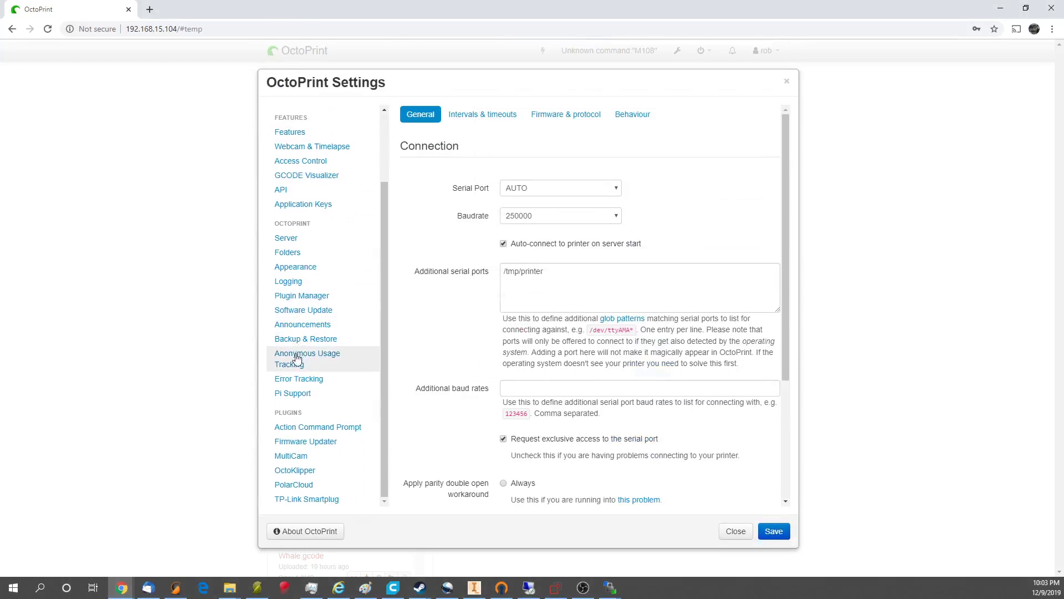
{"action": "left_click", "coordinate": [297, 472]}
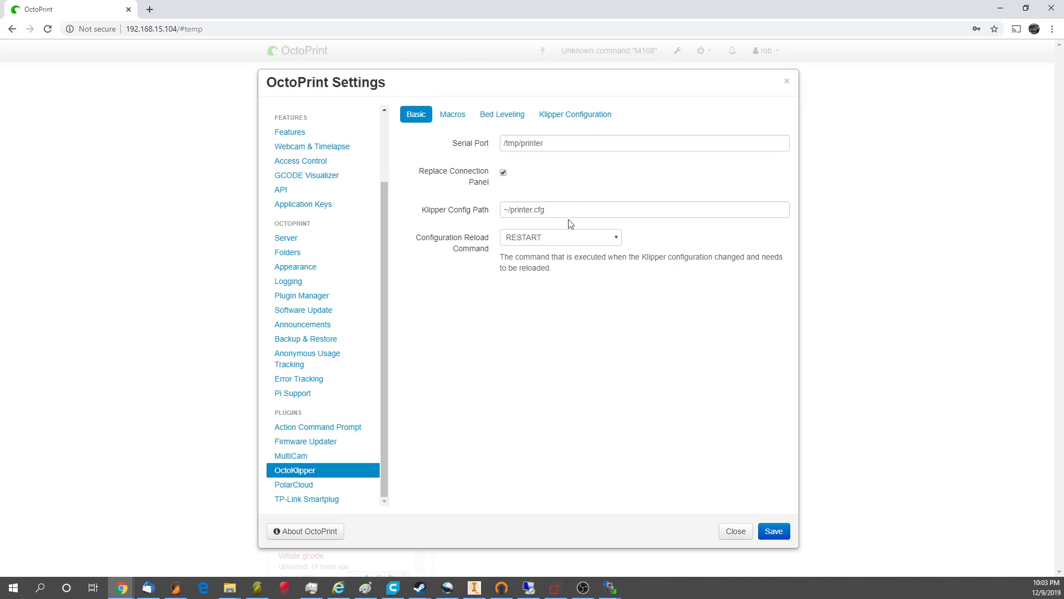
{"action": "left_click", "coordinate": [567, 115]}
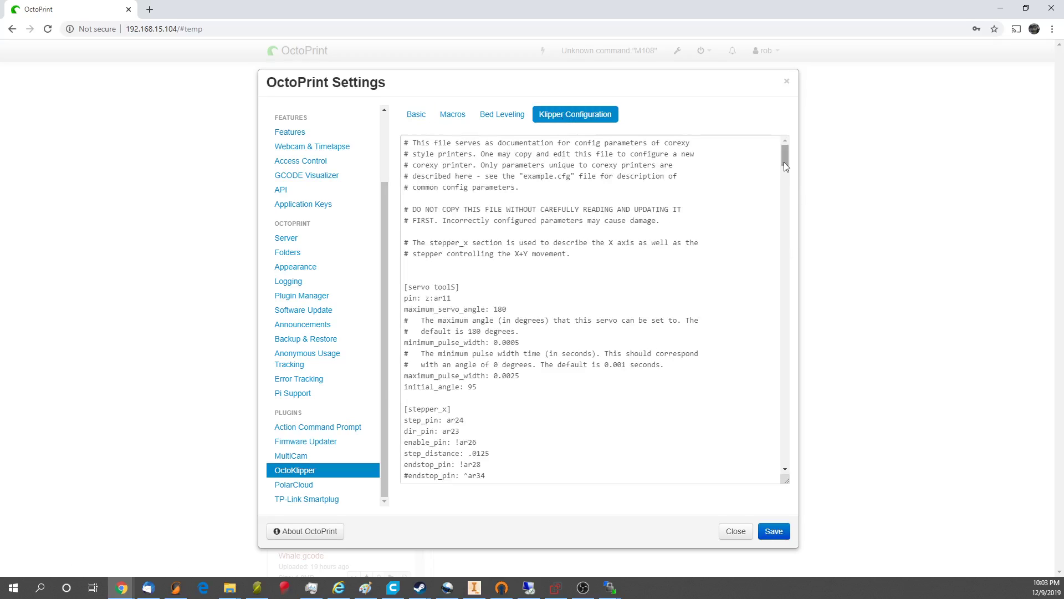
Step: Examine the first extruder's pins and its activate and deactivate gcode, highlighting the SET_SERVO line in deactivate_gcode
{"action": "left_click_drag", "start_coordinate": [785, 158], "coordinate": [778, 199]}
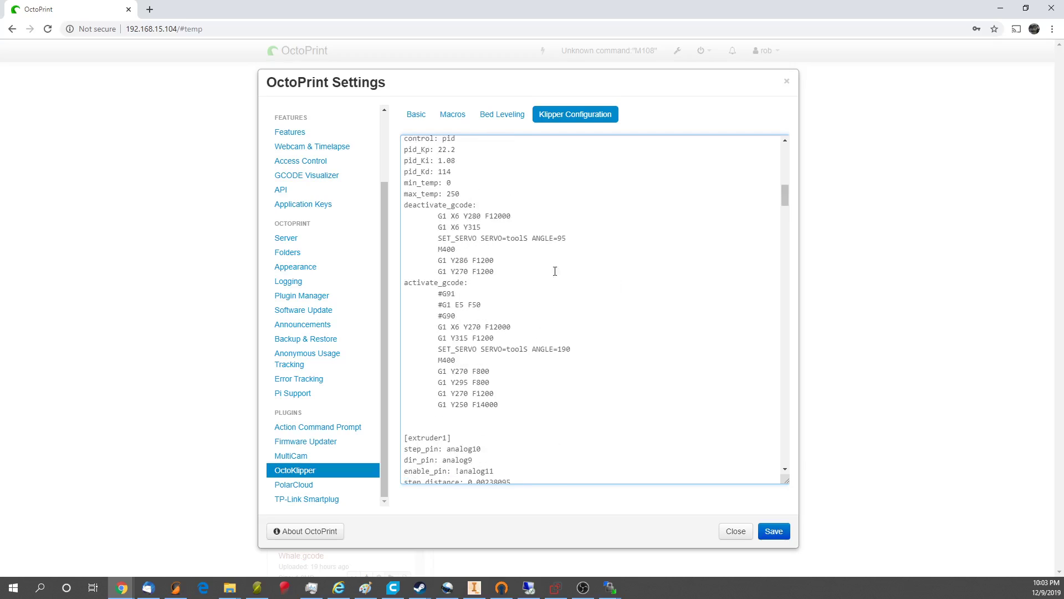
{"action": "scroll", "coordinate": [561, 260], "scroll_direction": "down", "scroll_amount": 4}
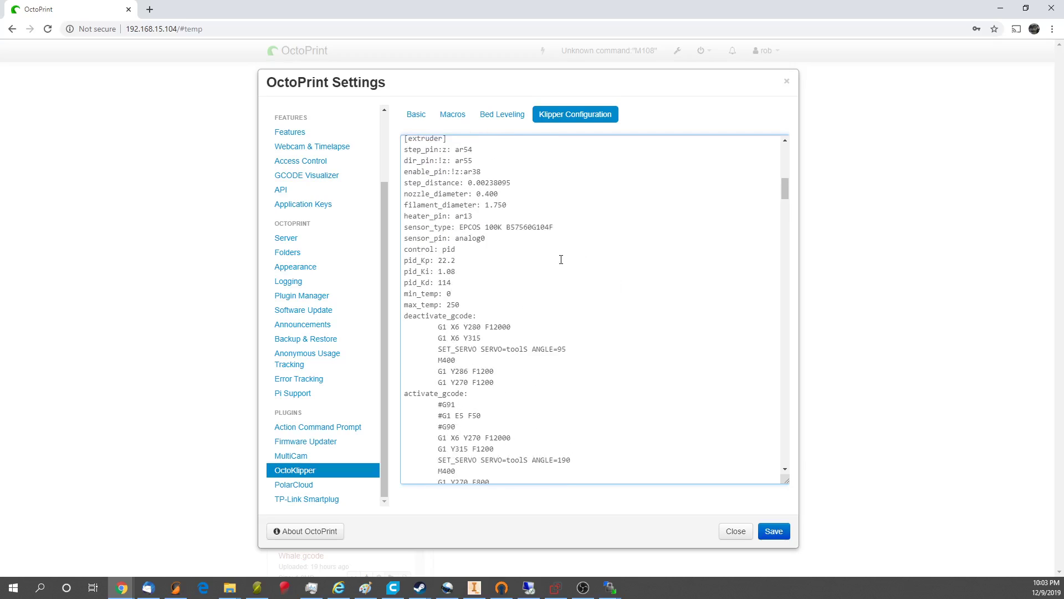
{"action": "scroll", "coordinate": [570, 238], "scroll_direction": "up", "scroll_amount": 4}
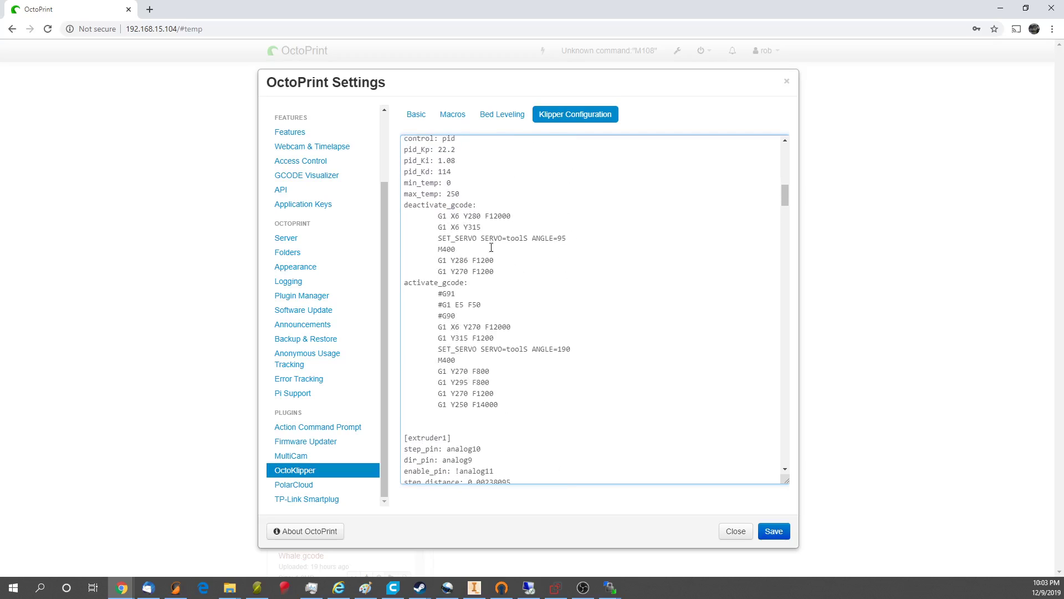
{"action": "left_click_drag", "start_coordinate": [439, 238], "coordinate": [563, 242]}
{"action": "left_click", "coordinate": [574, 345]}
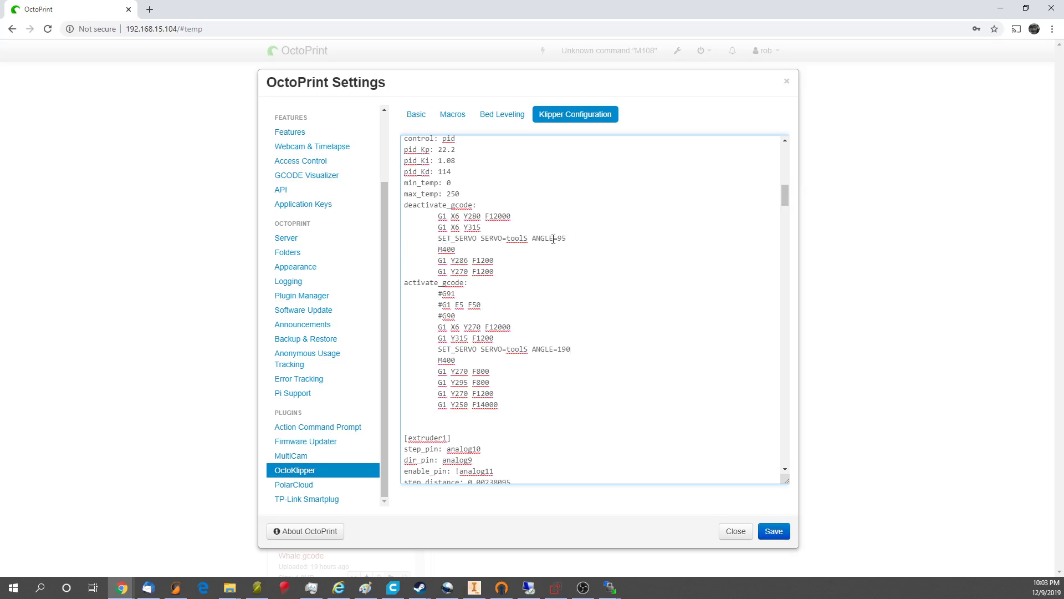
Step: Review the extruder1 through extruder4 sections and their SET_GCODE_OFFSET lines, down to heater_bed and stepper_z
{"action": "scroll", "coordinate": [553, 259], "scroll_direction": "down", "scroll_amount": 7}
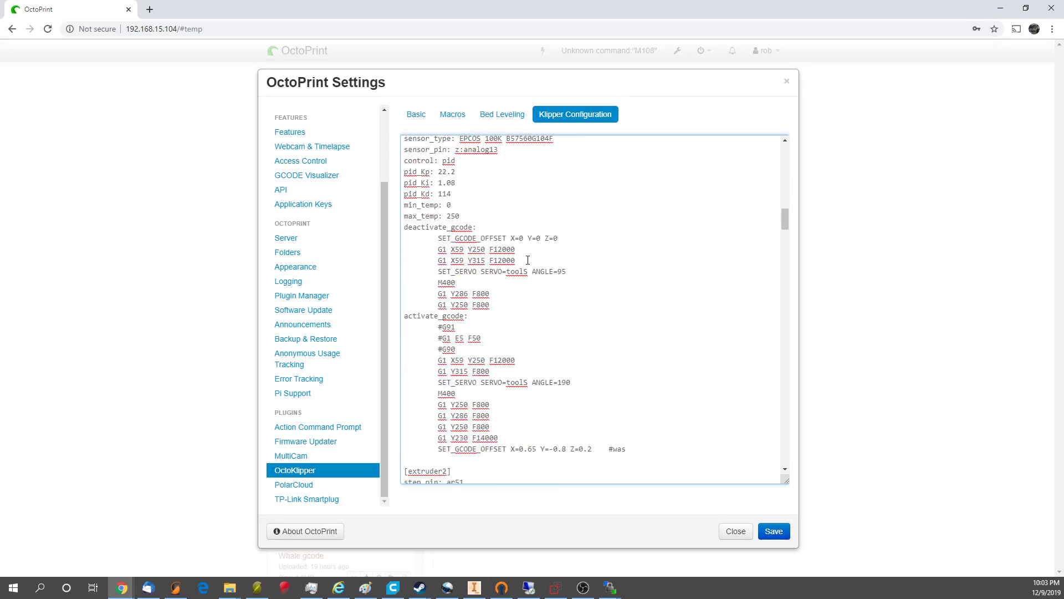
{"action": "scroll", "coordinate": [532, 372], "scroll_direction": "down", "scroll_amount": 7}
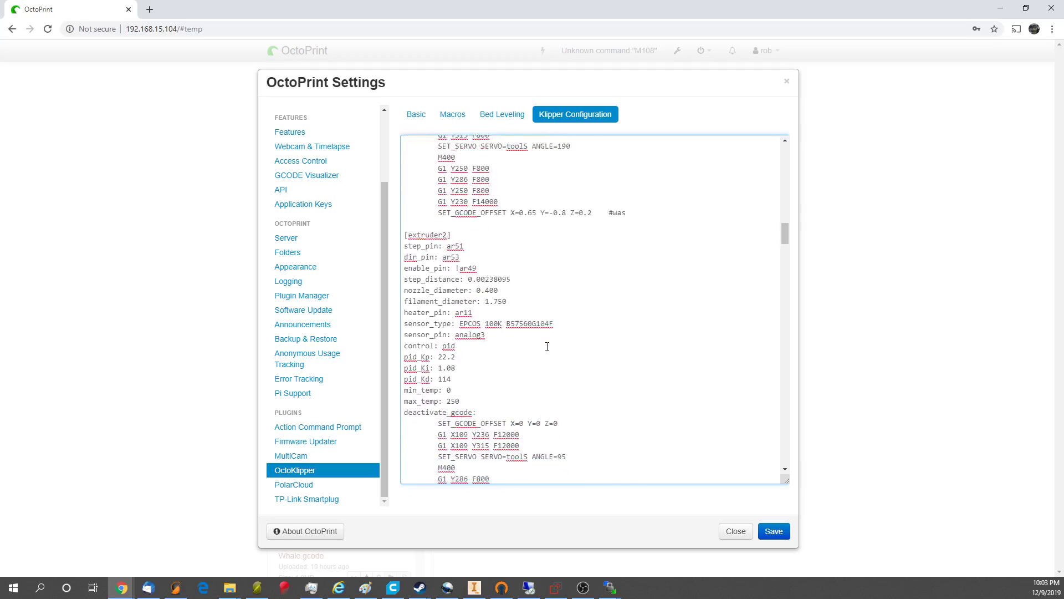
{"action": "scroll", "coordinate": [547, 345], "scroll_direction": "down", "scroll_amount": 7}
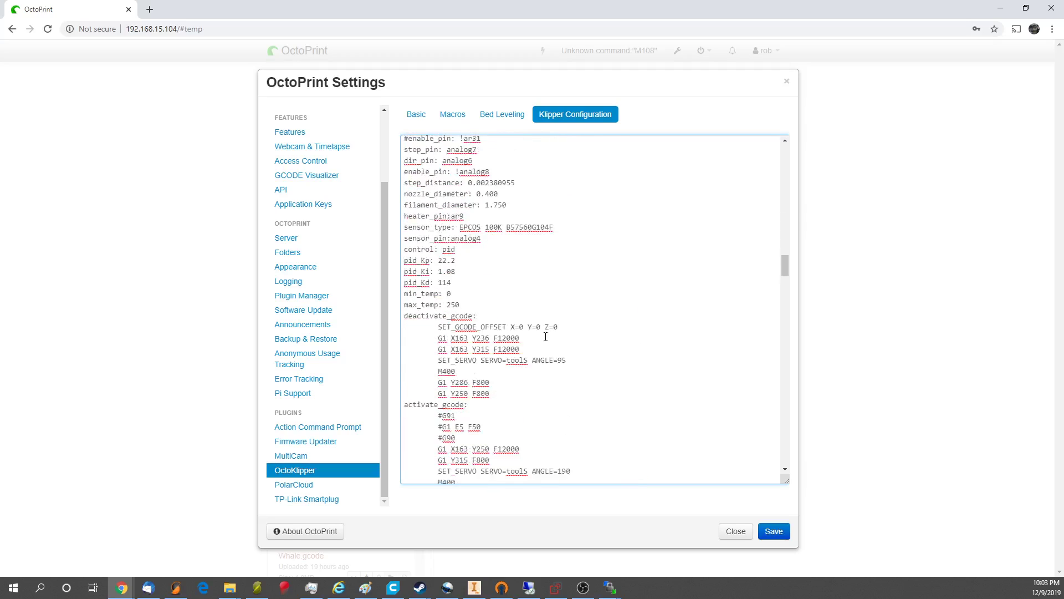
{"action": "scroll", "coordinate": [545, 329], "scroll_direction": "down", "scroll_amount": 7}
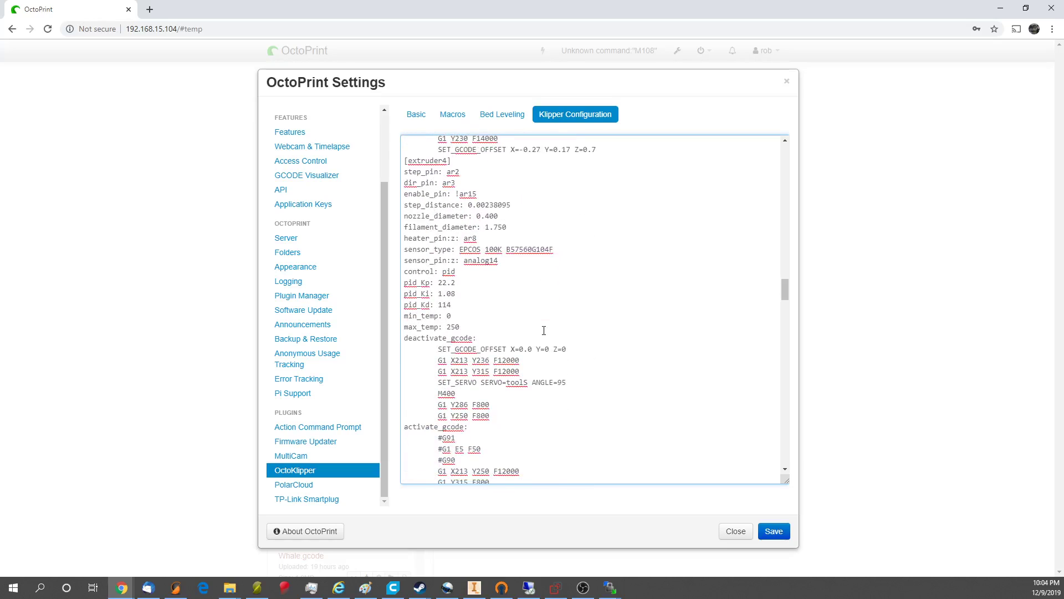
{"action": "scroll", "coordinate": [543, 331], "scroll_direction": "down", "scroll_amount": 7}
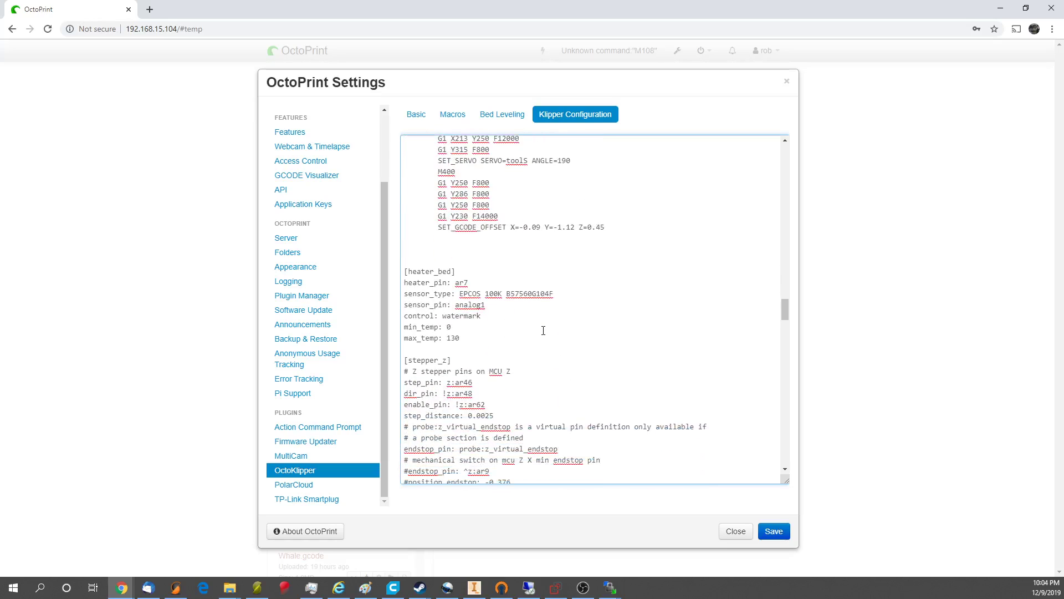
Step: Examine the fan, mcu and printer sections at the end of the configuration, then go back through bed_mesh to homing_override
{"action": "left_click_drag", "start_coordinate": [784, 309], "coordinate": [784, 454]}
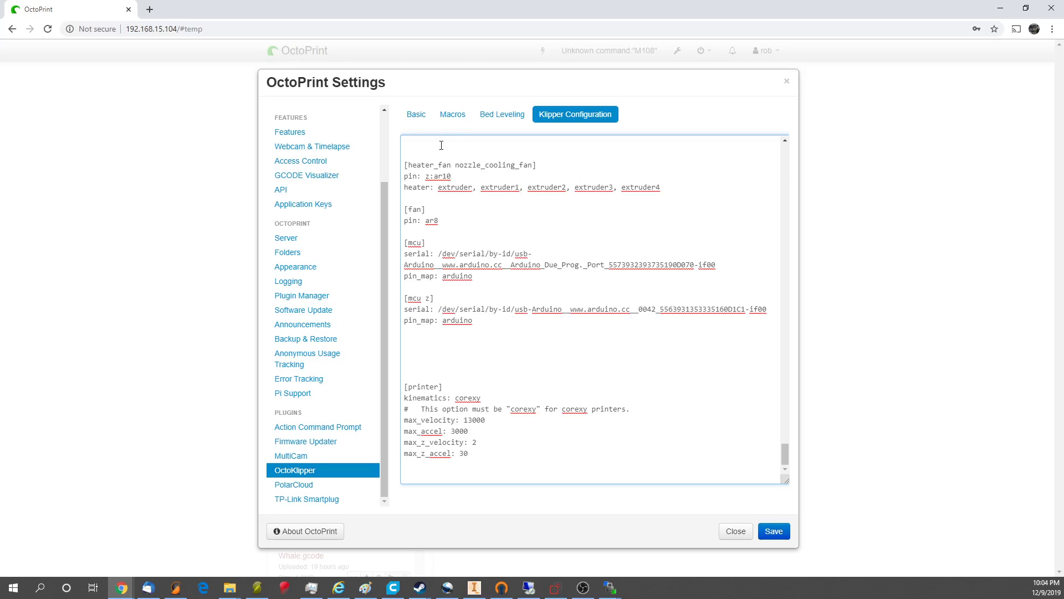
{"action": "scroll", "coordinate": [456, 191], "scroll_direction": "up", "scroll_amount": 15}
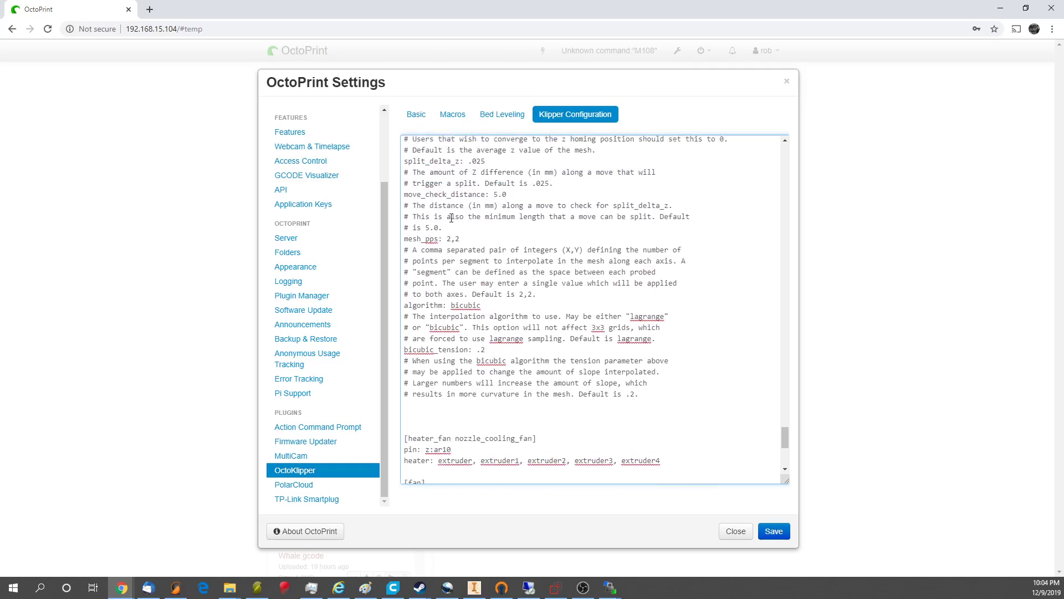
{"action": "scroll", "coordinate": [444, 246], "scroll_direction": "up", "scroll_amount": 10}
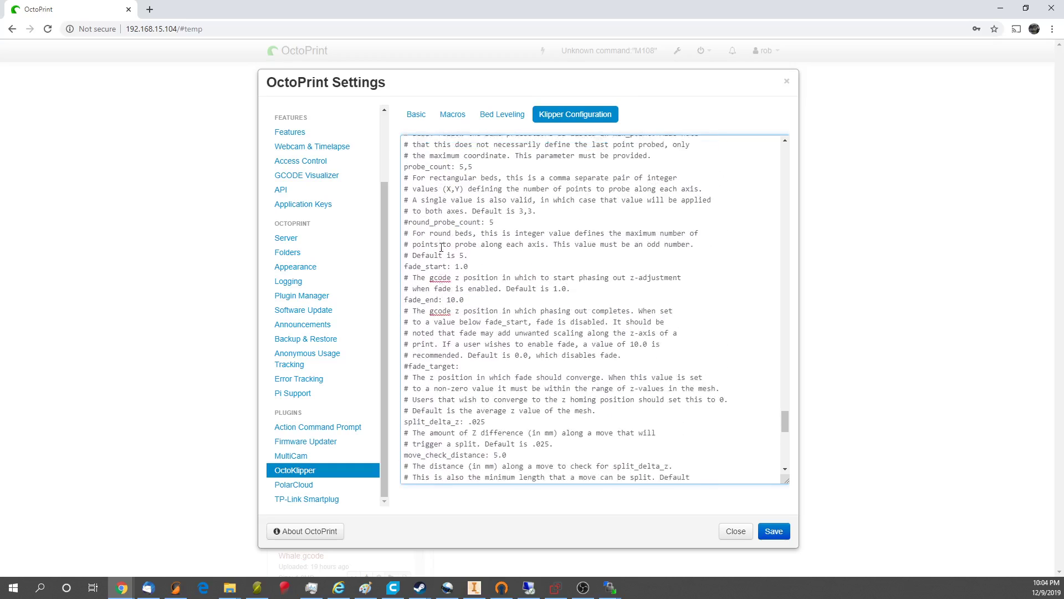
{"action": "scroll", "coordinate": [443, 246], "scroll_direction": "up", "scroll_amount": 15}
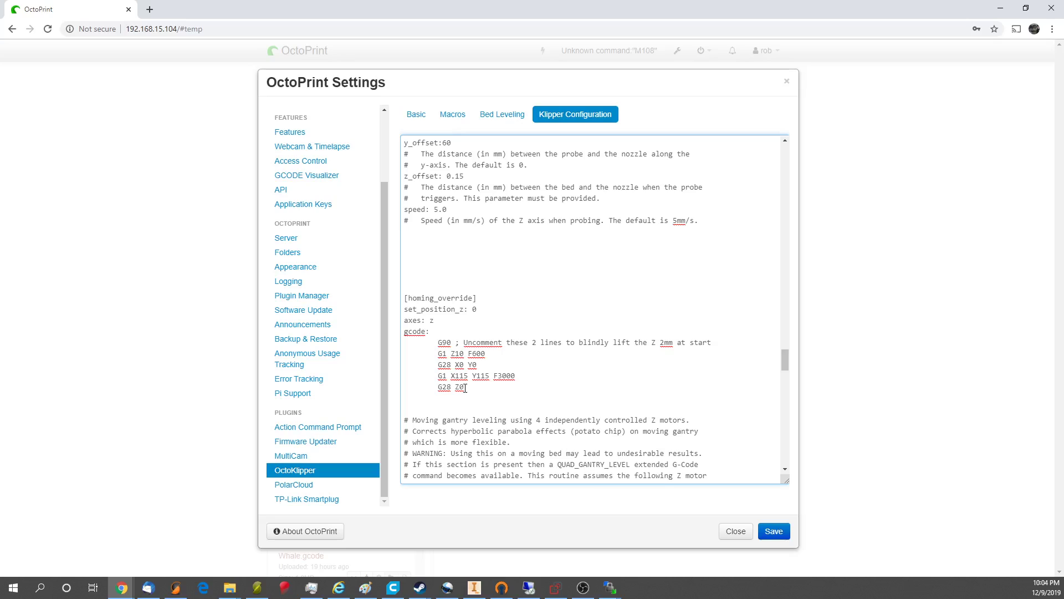
Step: Examine the homing_override section, highlighting its gcode lines for homing X and Y, moving to X115 Y115 and homing Z
{"action": "key", "text": "shift+Up"}
{"action": "key", "text": "shift+Up"}
{"action": "key", "text": "shift+Up"}
{"action": "key", "text": "shift+Up"}
{"action": "key", "text": "Right"}
{"action": "left_click_drag", "start_coordinate": [438, 364], "coordinate": [490, 375]}
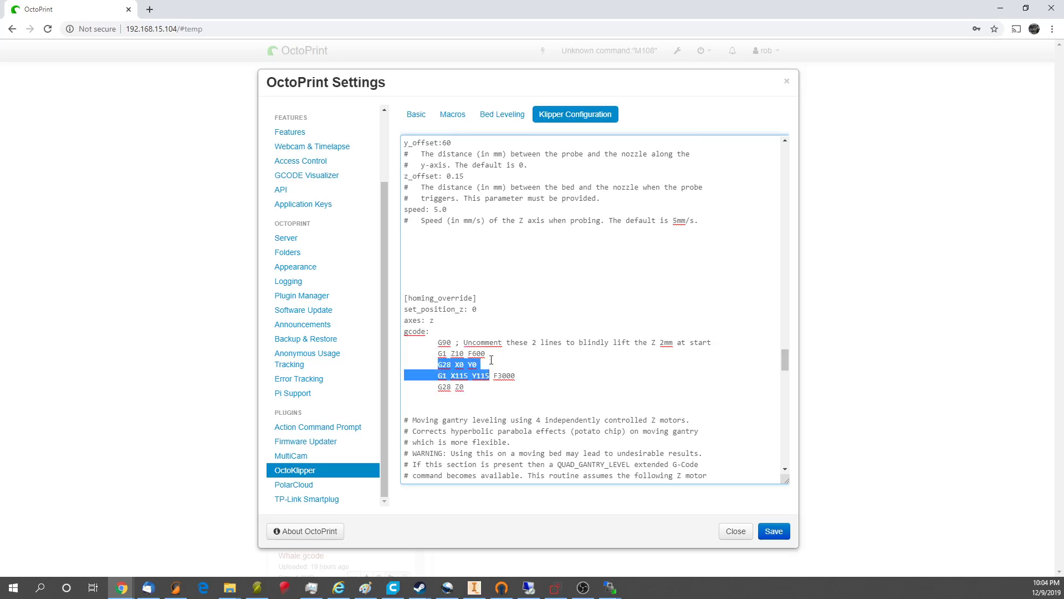
{"action": "mouse_move", "coordinate": [423, 376]}
{"action": "left_mouse_down"}
{"action": "mouse_move", "coordinate": [516, 376]}
{"action": "mouse_move", "coordinate": [417, 390]}
{"action": "left_mouse_up"}
{"action": "left_click", "coordinate": [503, 394]}
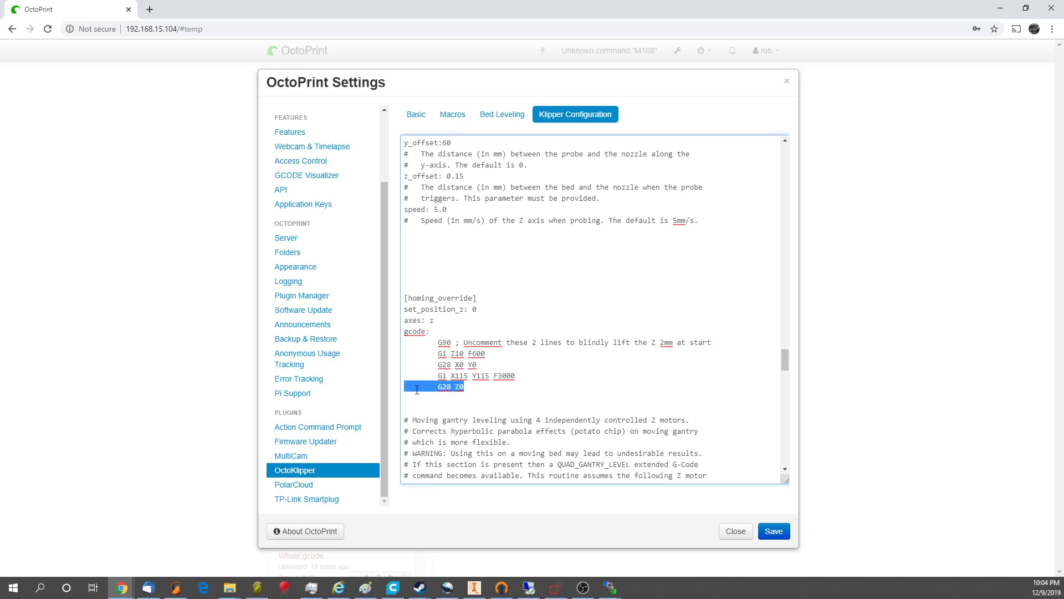
{"action": "left_click", "coordinate": [504, 394]}
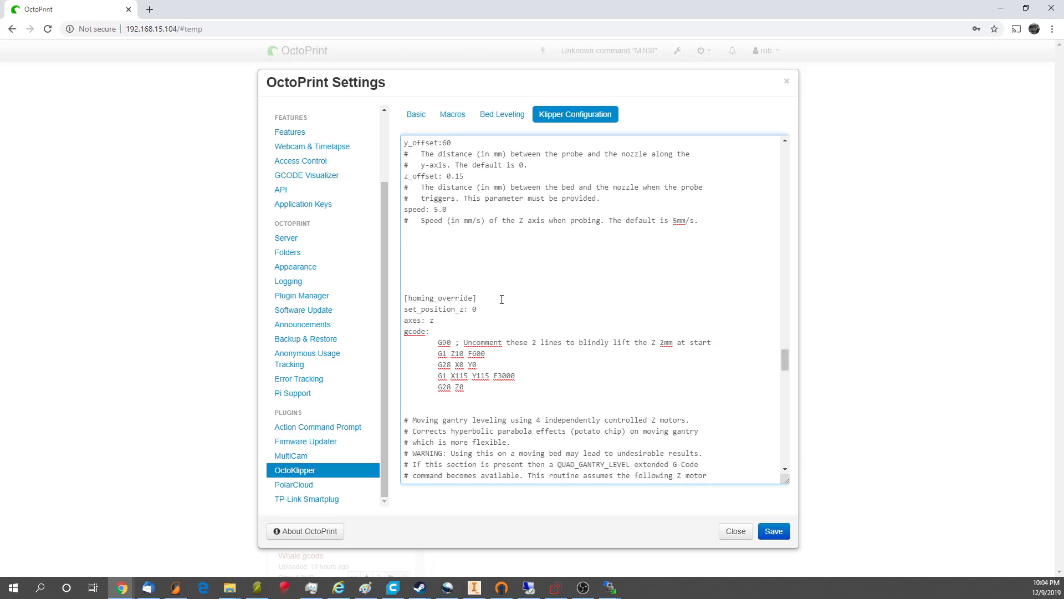
{"action": "left_click_drag", "start_coordinate": [502, 300], "coordinate": [411, 299]}
{"action": "left_click", "coordinate": [400, 308]}
{"action": "left_click", "coordinate": [491, 327]}
{"action": "key", "text": "alt+Tab"}
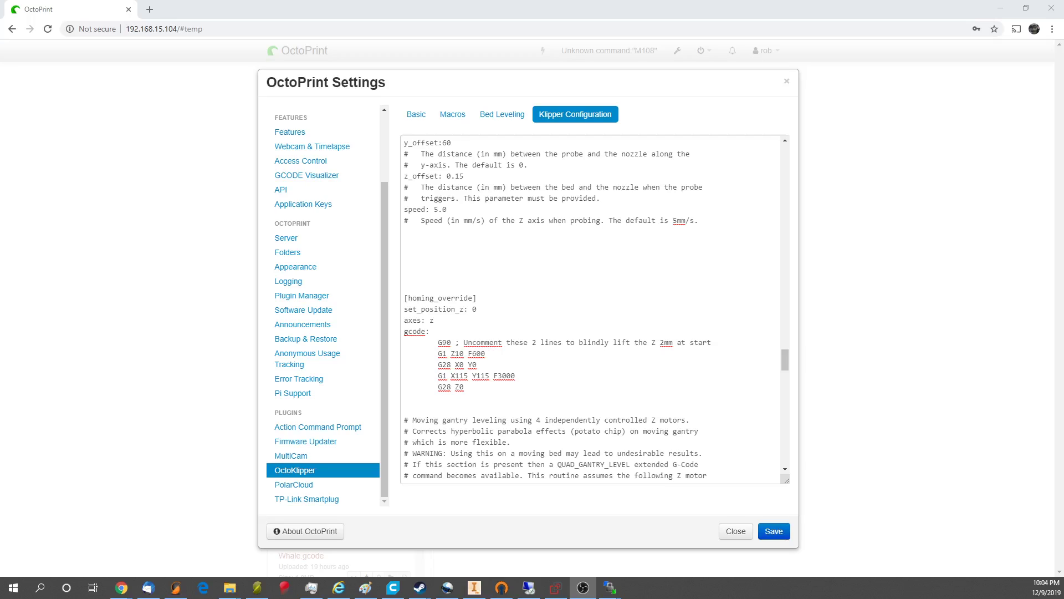